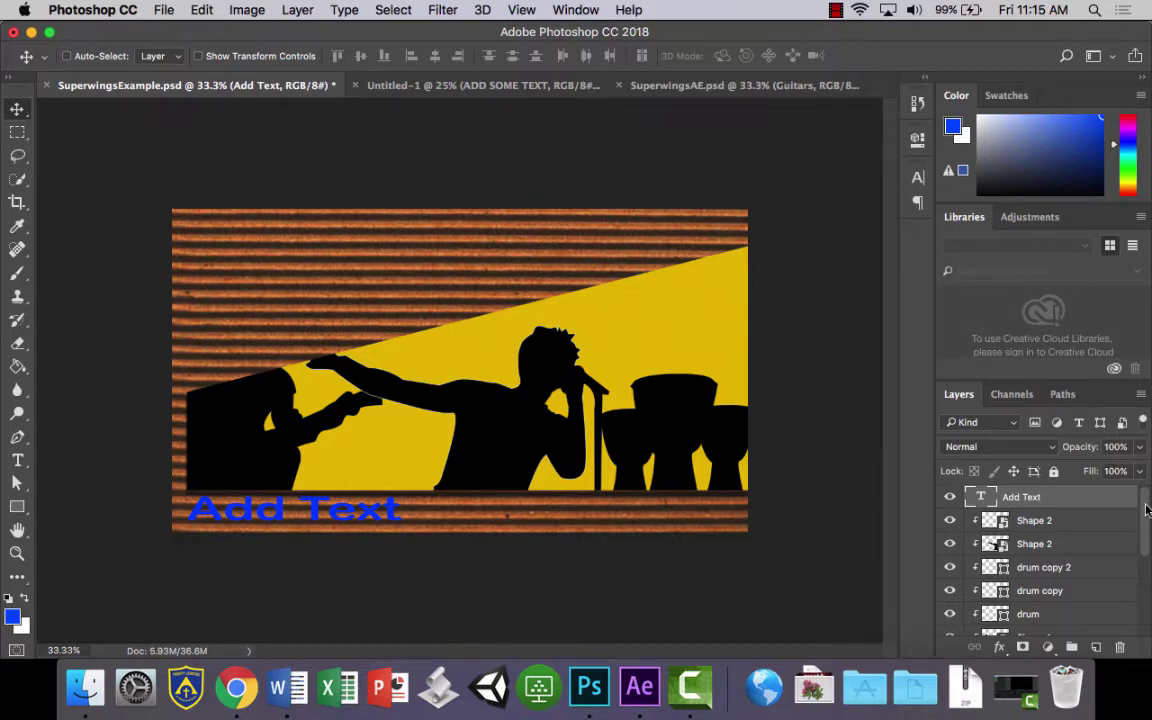
# Step: Delete the blue 'Add Text' type layer from SuperwingsExample.psd
pyautogui.scroll(-1, 1147, 510)
pyautogui.scroll(1, 1140, 510)
pyautogui.moveTo(1015, 496); pyautogui.dragTo(1119, 647)
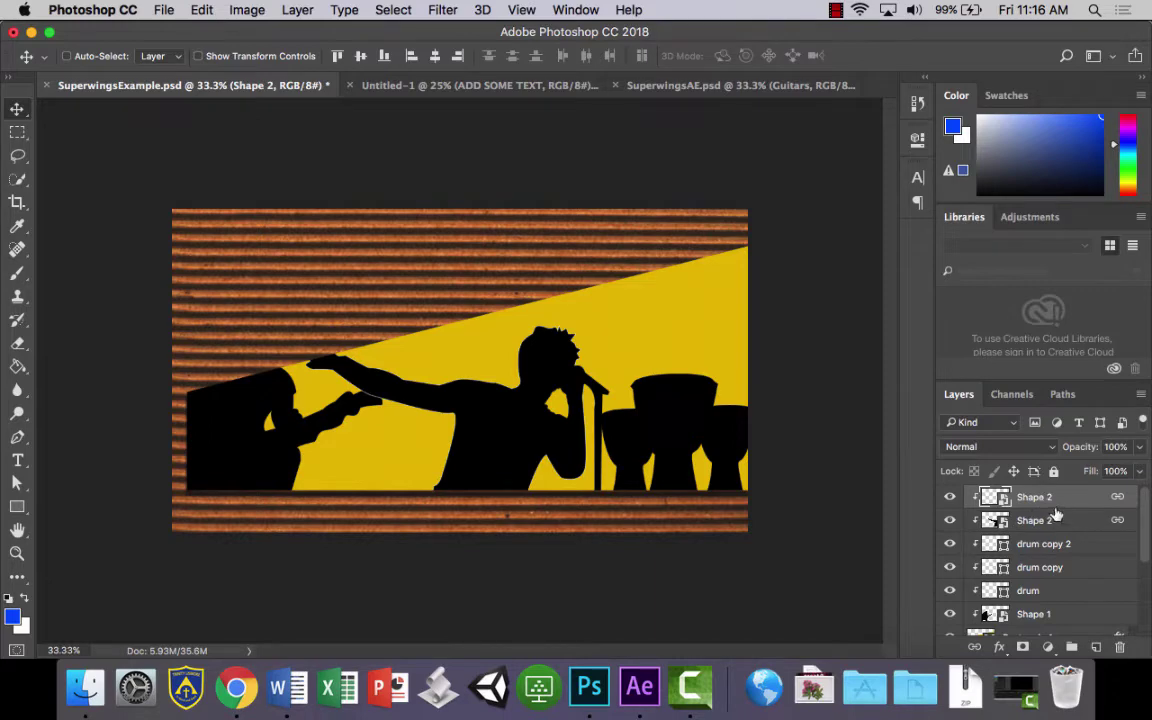
# Step: Release the clipping mask on the Shape 2 singer silhouette layer
pyautogui.rightClick(1043, 499)
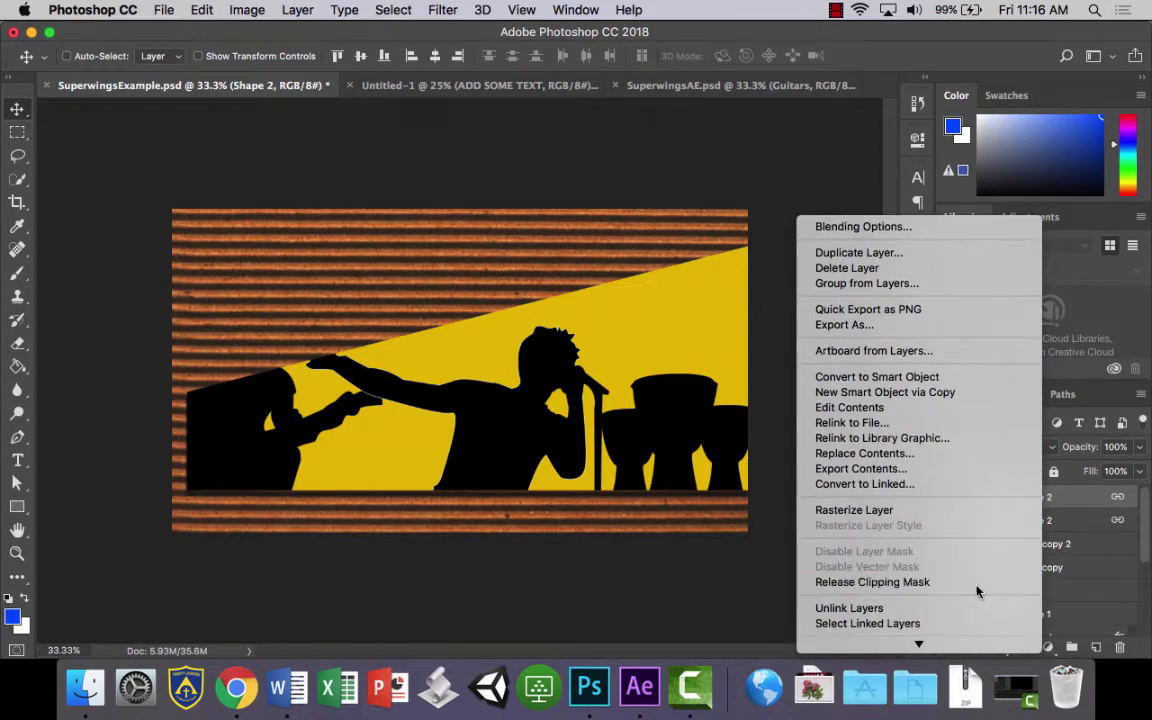
pyautogui.press('Escape')
pyautogui.rightClick(1055, 525)
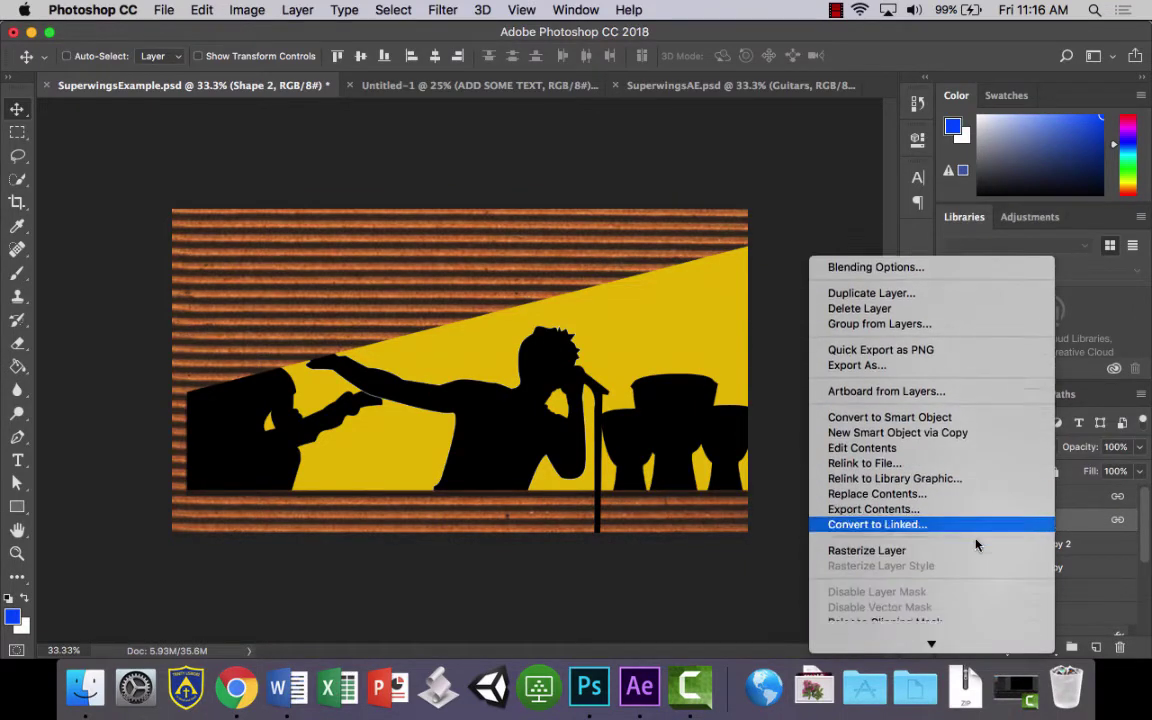
pyautogui.click(974, 589)
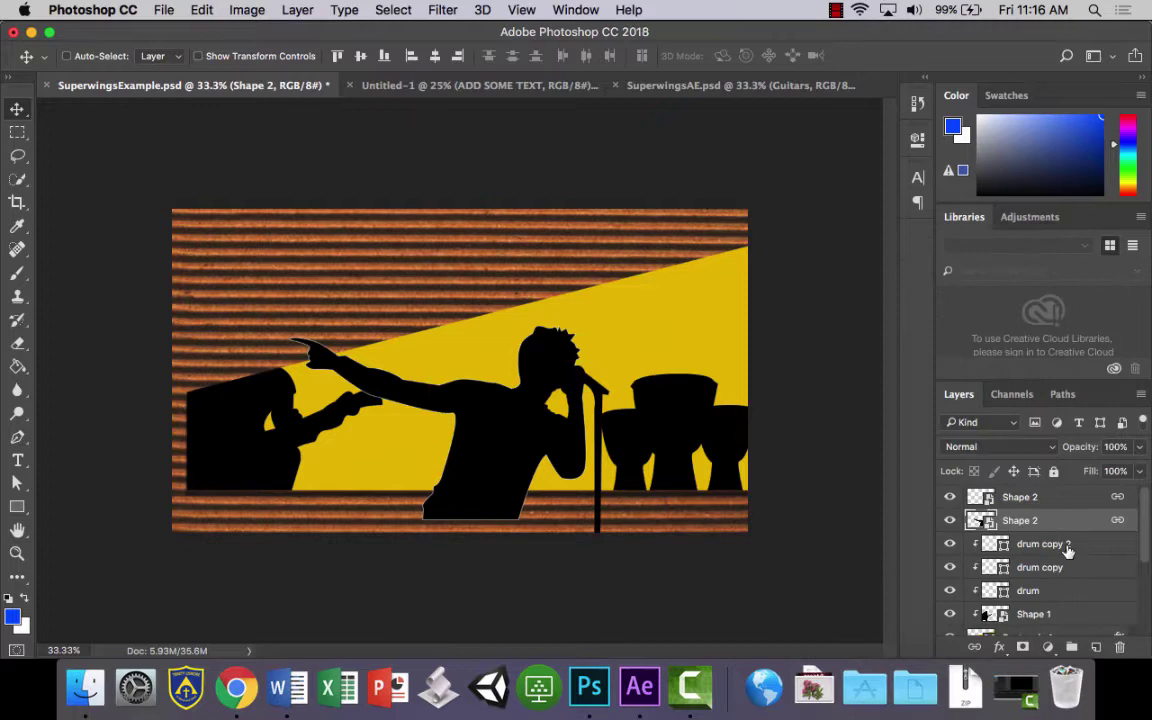
# Step: Release the clipping mask on drum, drum copy and drum copy 2 together
pyautogui.click(1072, 546)
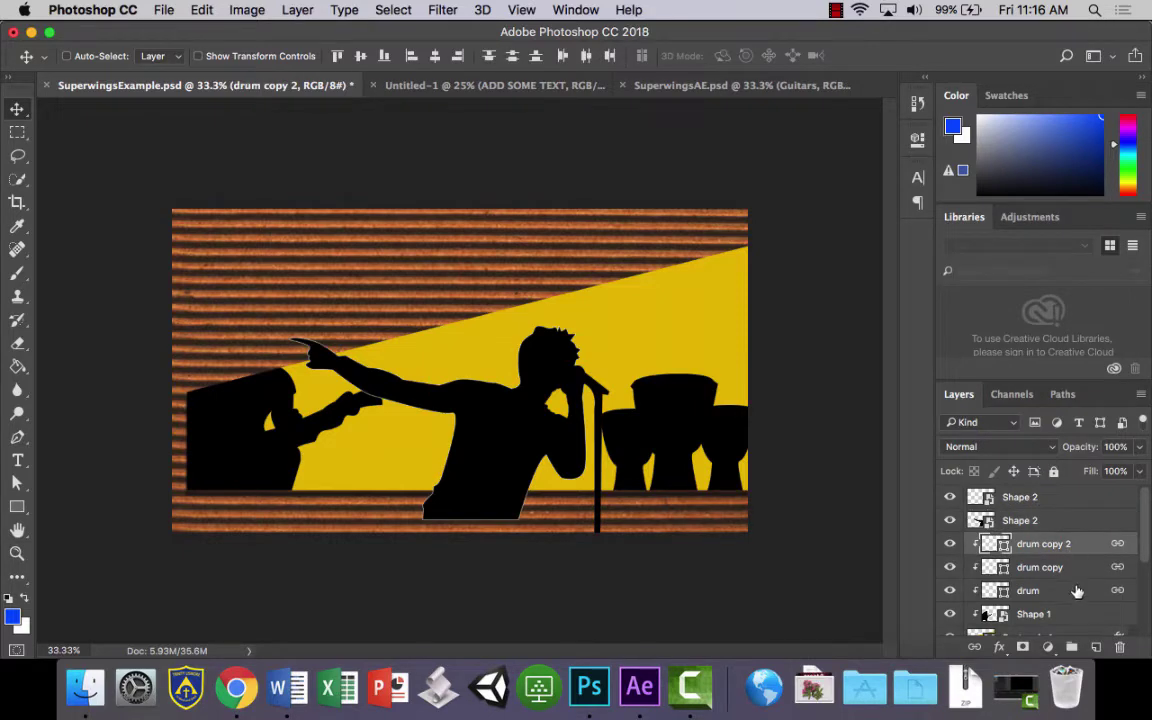
pyautogui.keyDown('shift'); pyautogui.click(1073, 590); pyautogui.keyUp('shift')
pyautogui.rightClick(1068, 567)
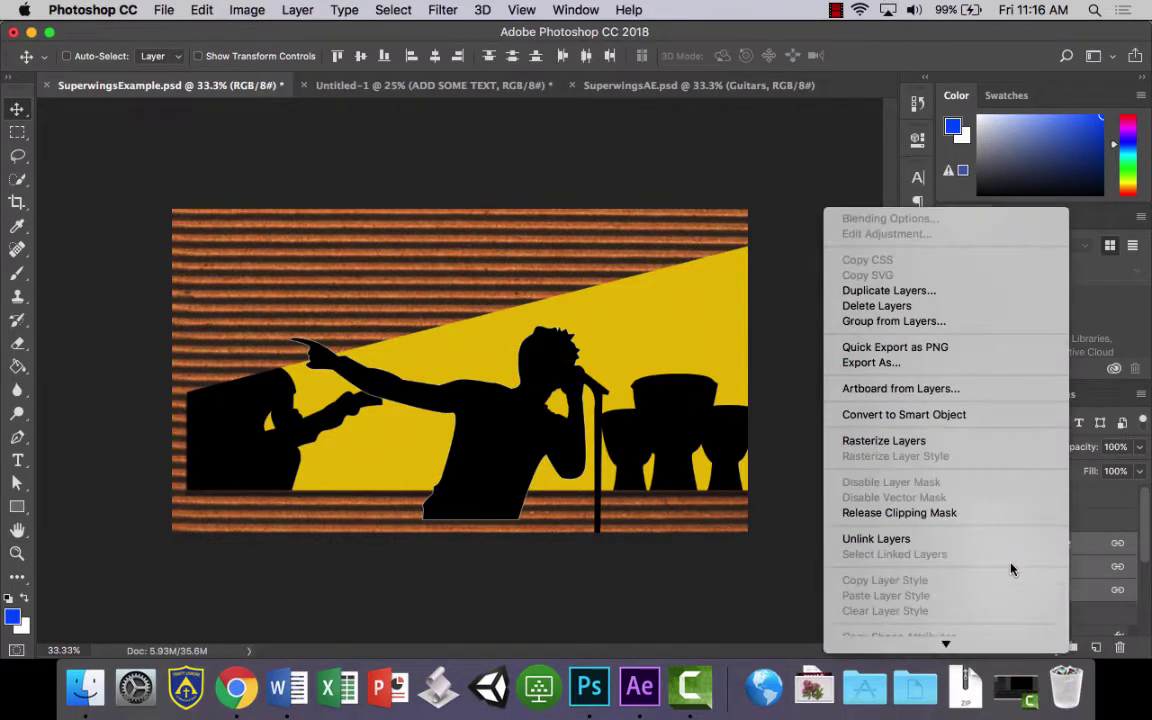
pyautogui.click(975, 513)
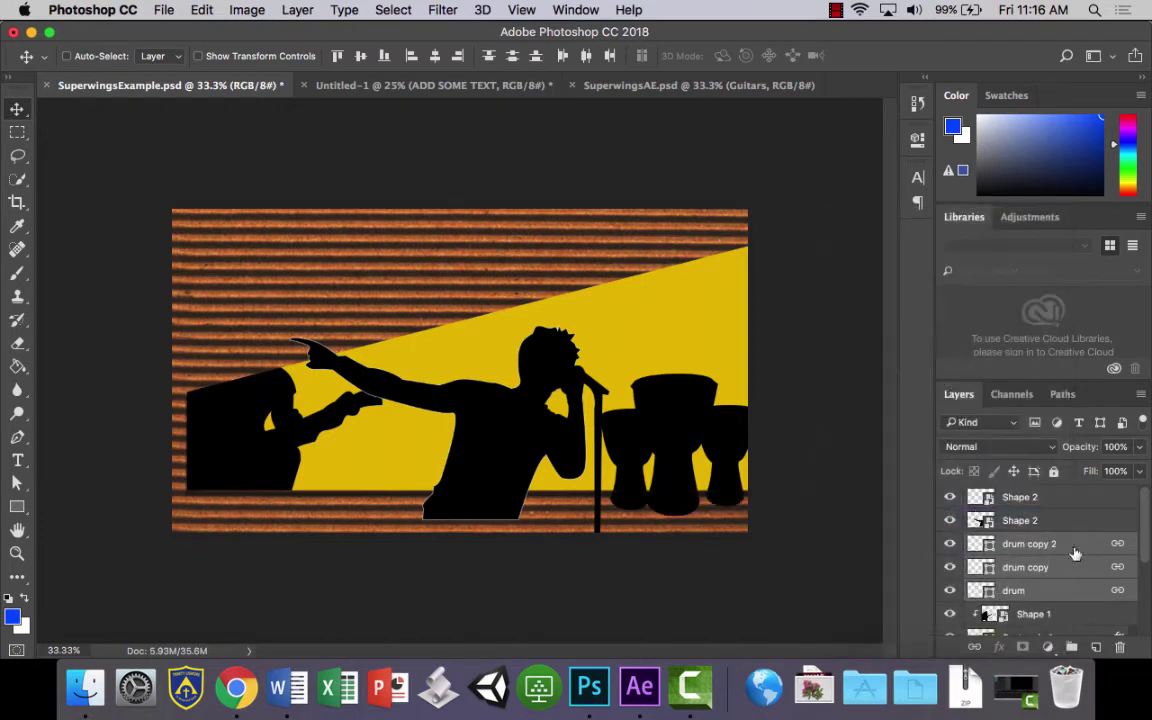
pyautogui.scroll(-3, 1140, 545)
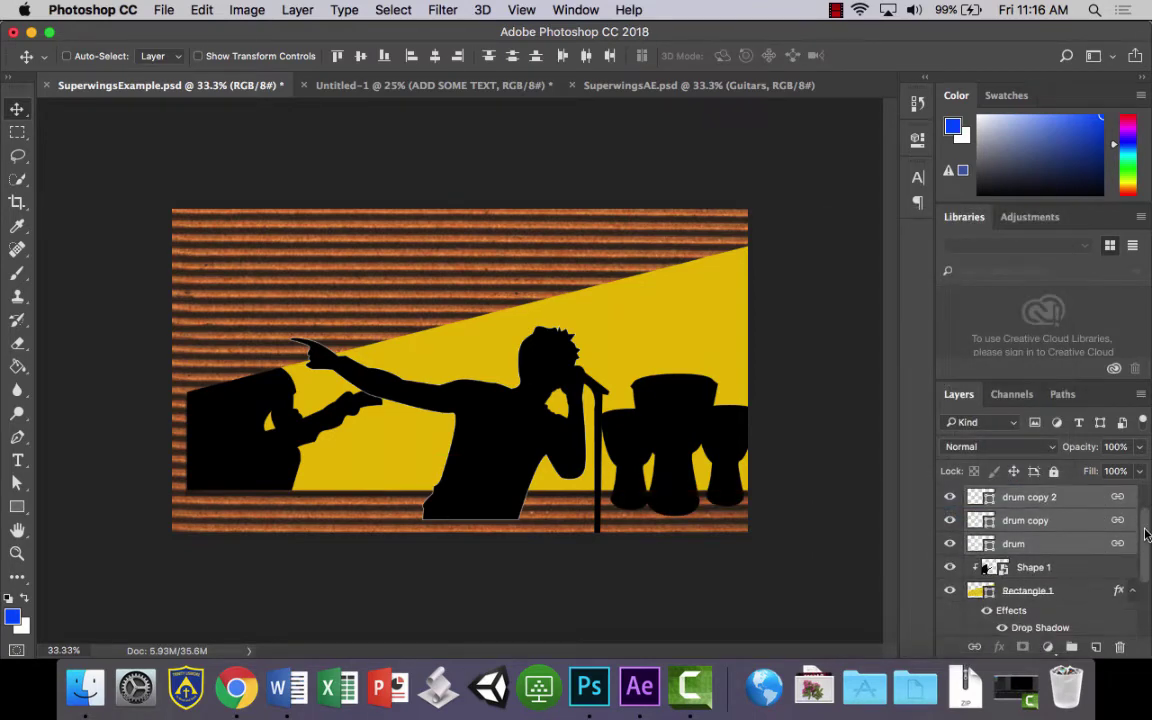
# Step: Delete the 20190305_120547 and 20190305_120556 photo layers
pyautogui.scroll(-2, 1141, 555)
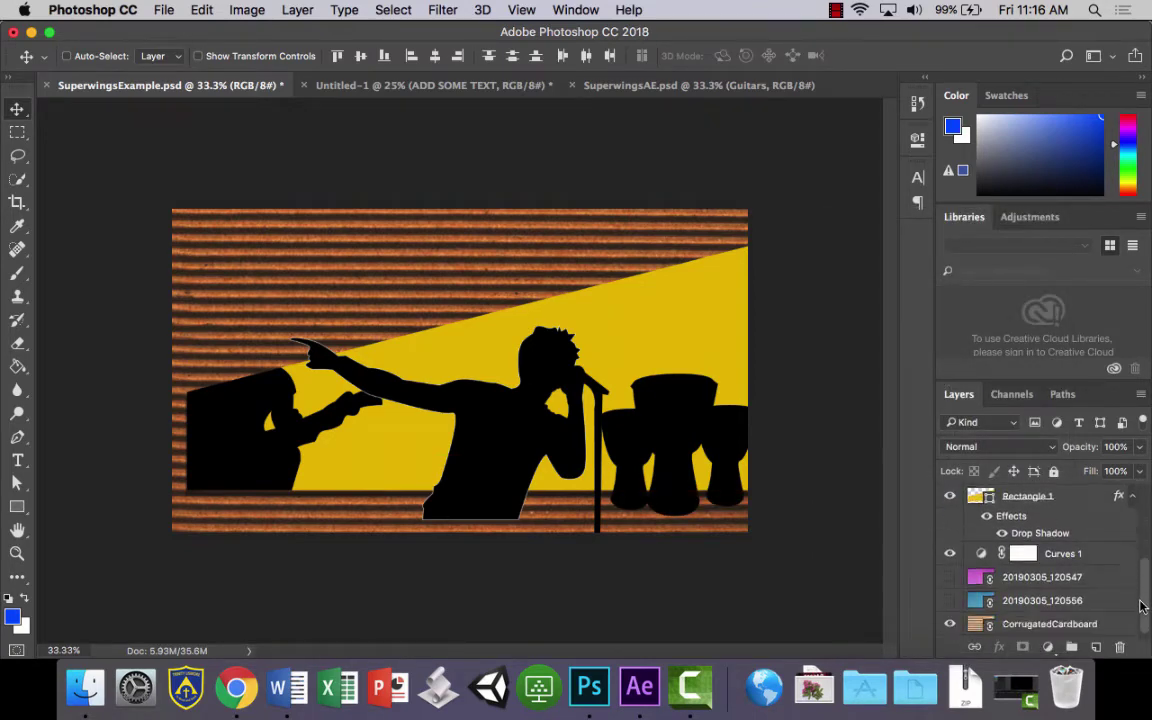
pyautogui.click(1020, 585)
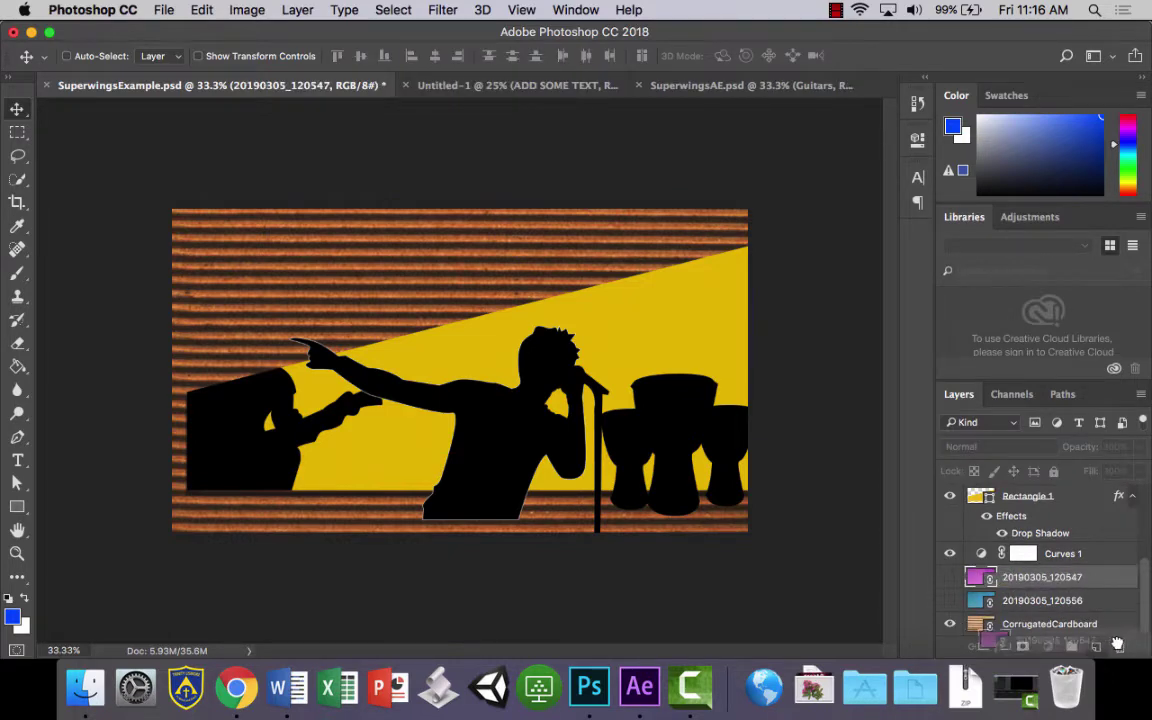
pyautogui.press('Delete')
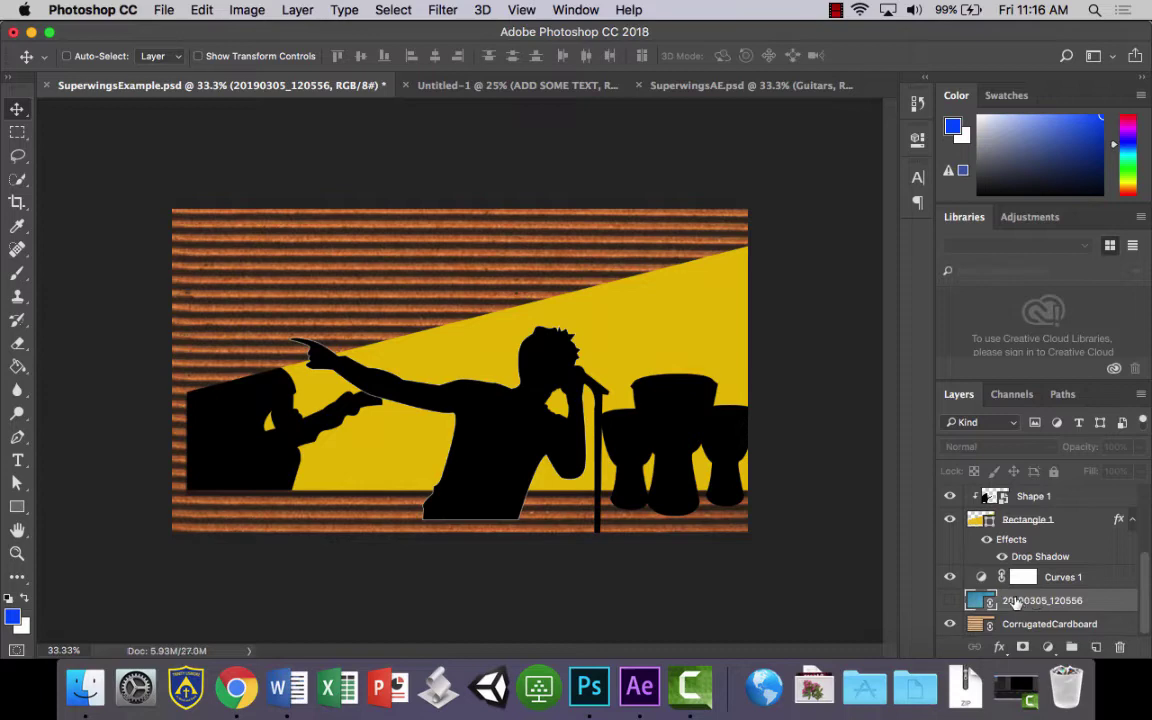
pyautogui.moveTo(1038, 608); pyautogui.dragTo(1119, 646)
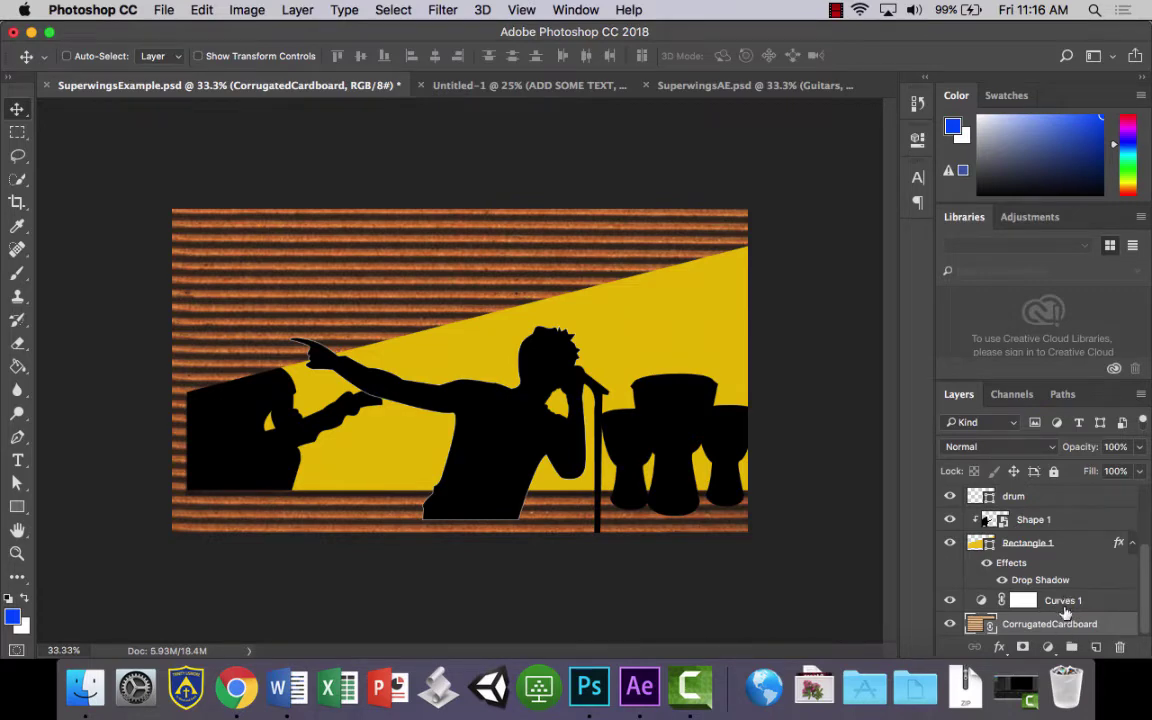
# Step: Merge Curves 1 with CorrugatedCardboard and name the merged layer BG
pyautogui.keyDown('shift'); pyautogui.click(1068, 602); pyautogui.keyUp('shift')
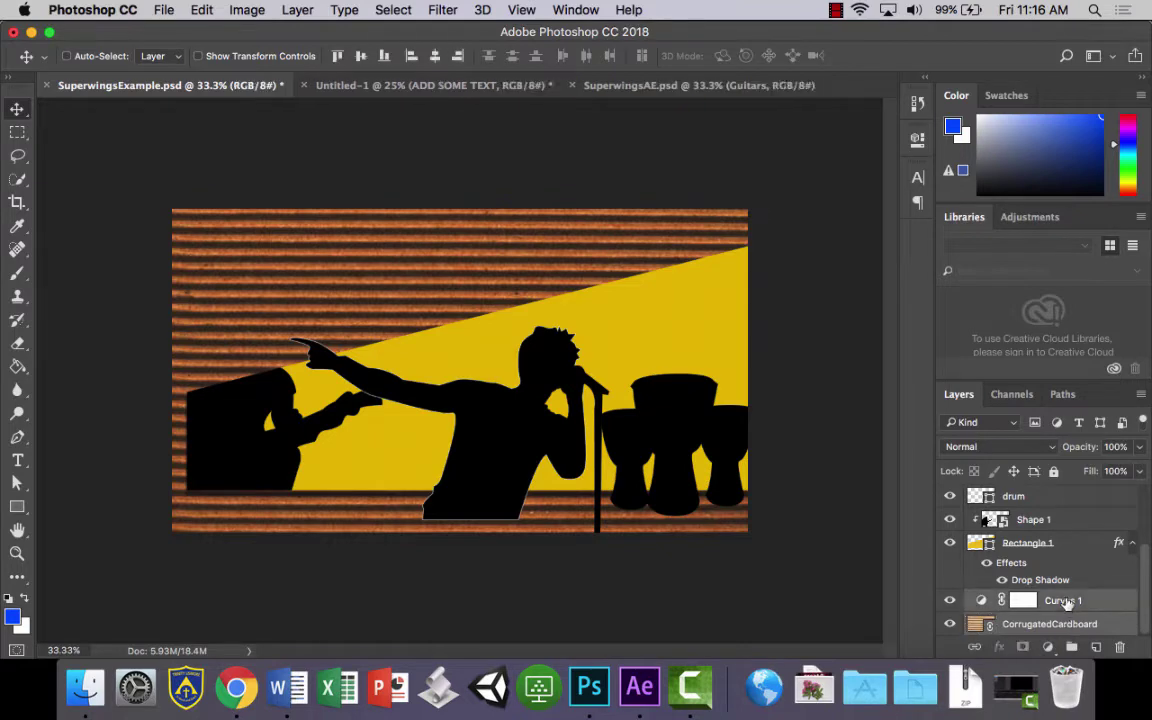
pyautogui.rightClick(1068, 602)
pyautogui.scroll(-1, 892, 488)
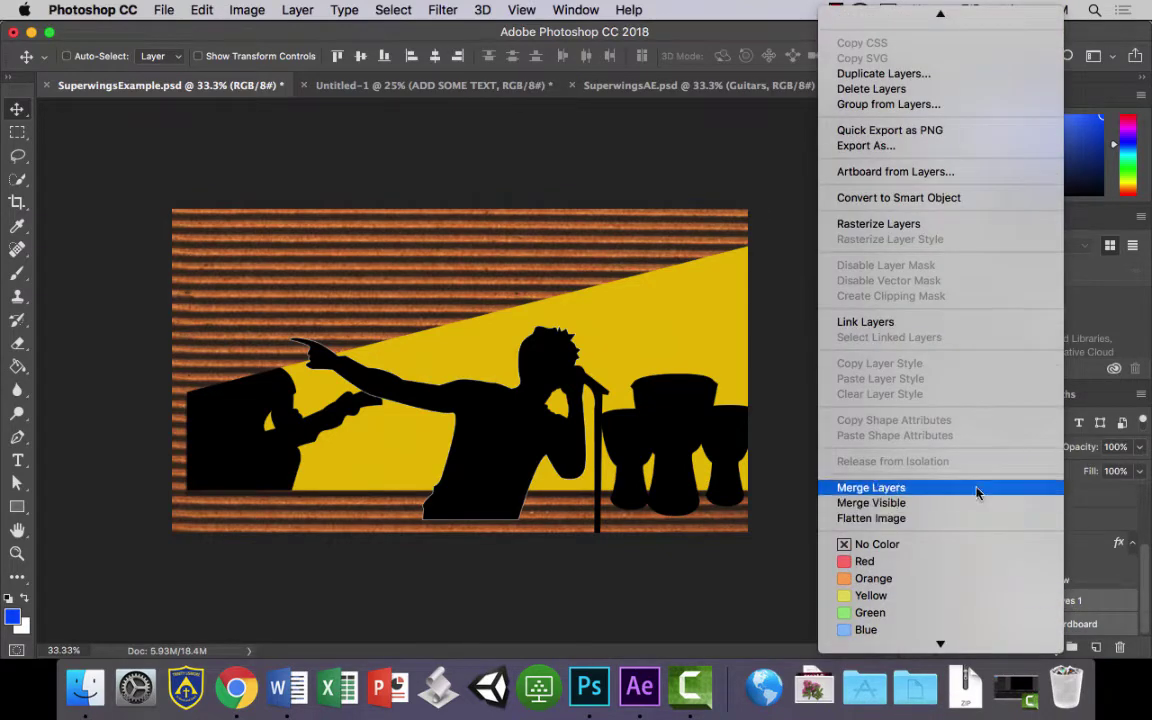
pyautogui.click(977, 488)
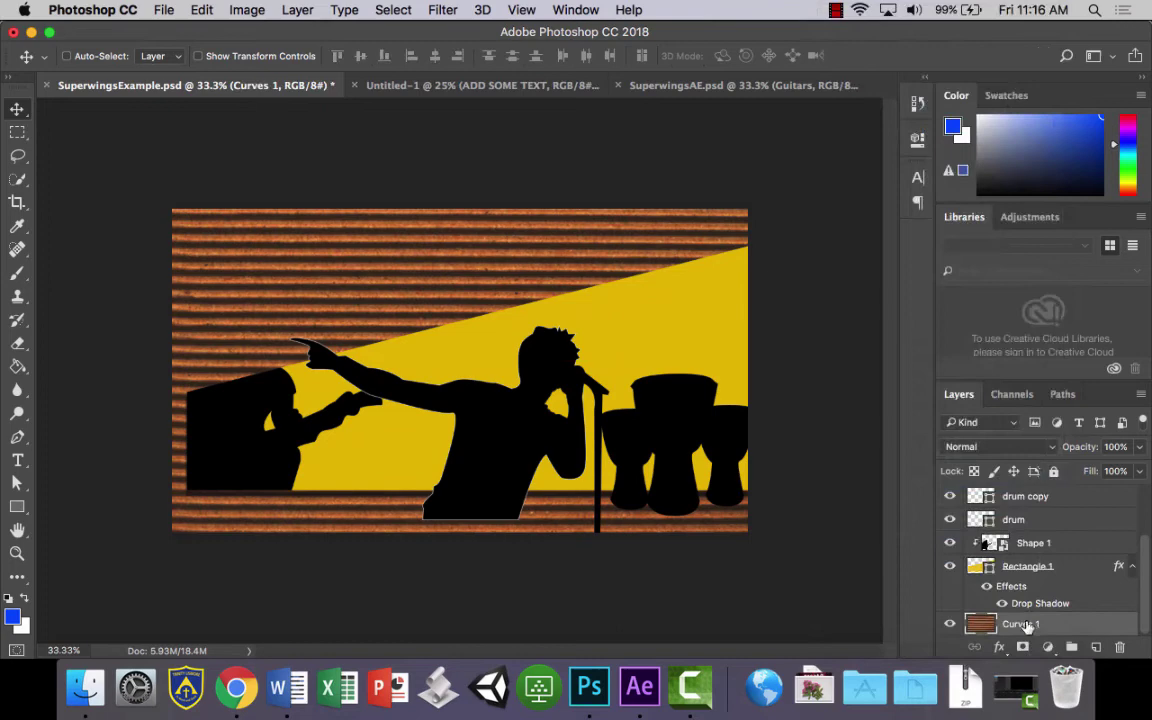
pyautogui.doubleClick(1022, 625)
pyautogui.write('BG')
pyautogui.press('Return')
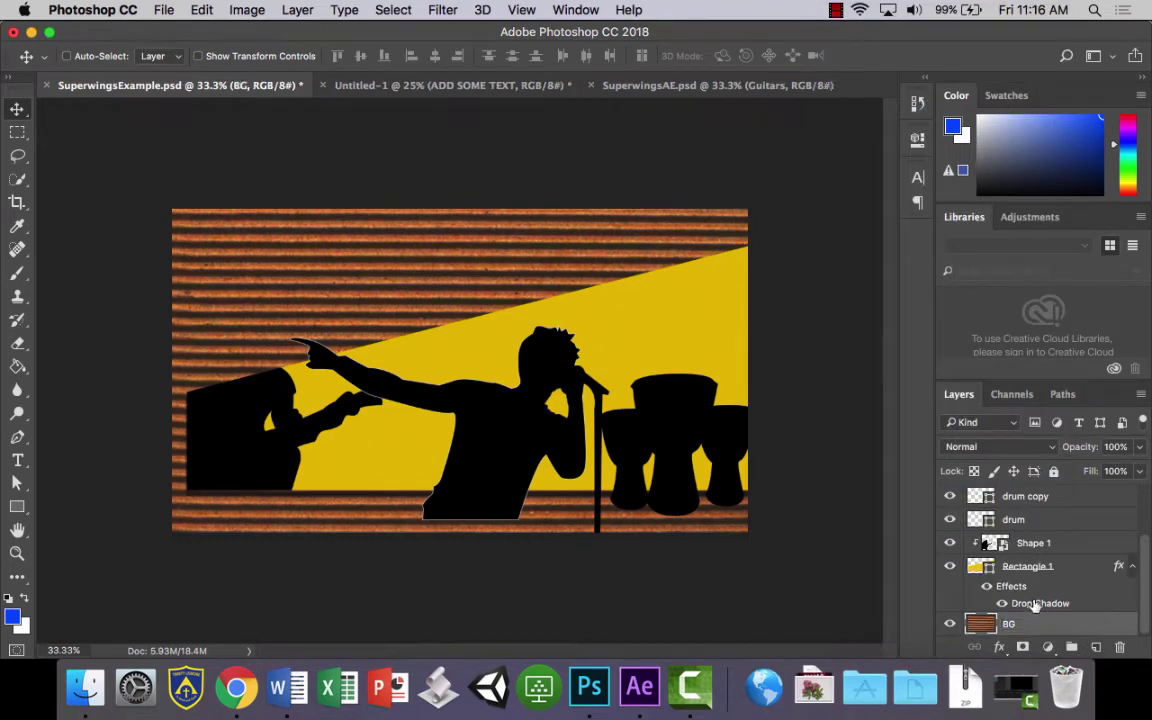
pyautogui.scroll(1, 1145, 572)
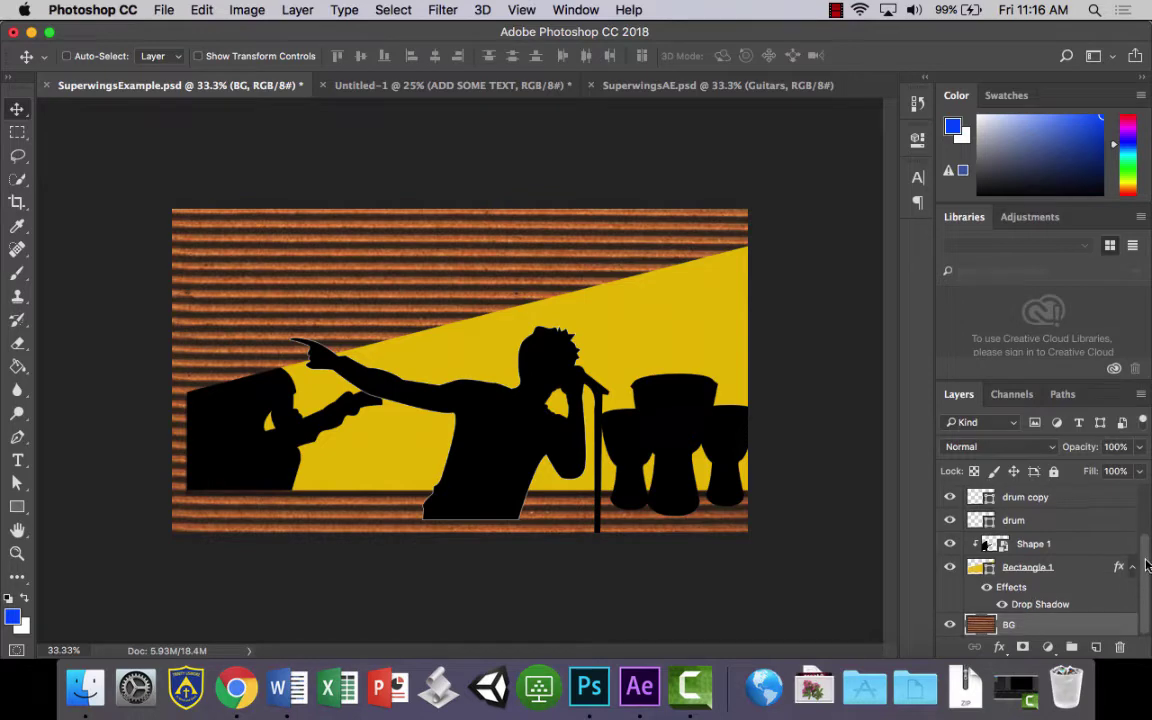
# Step: Release the clipping mask on the Shape 1 guitarist silhouette
pyautogui.click(1048, 568)
pyautogui.rightClick(1050, 571)
pyautogui.scroll(-3, 1030, 580)
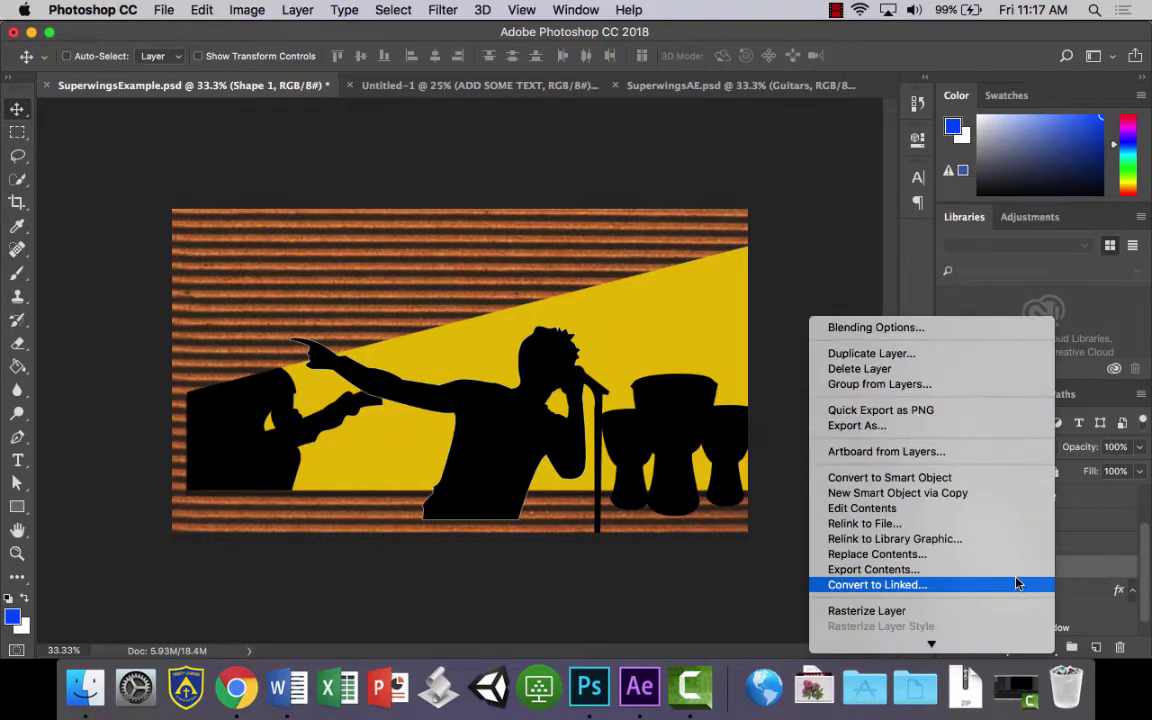
pyautogui.scroll(-5, 1003, 588)
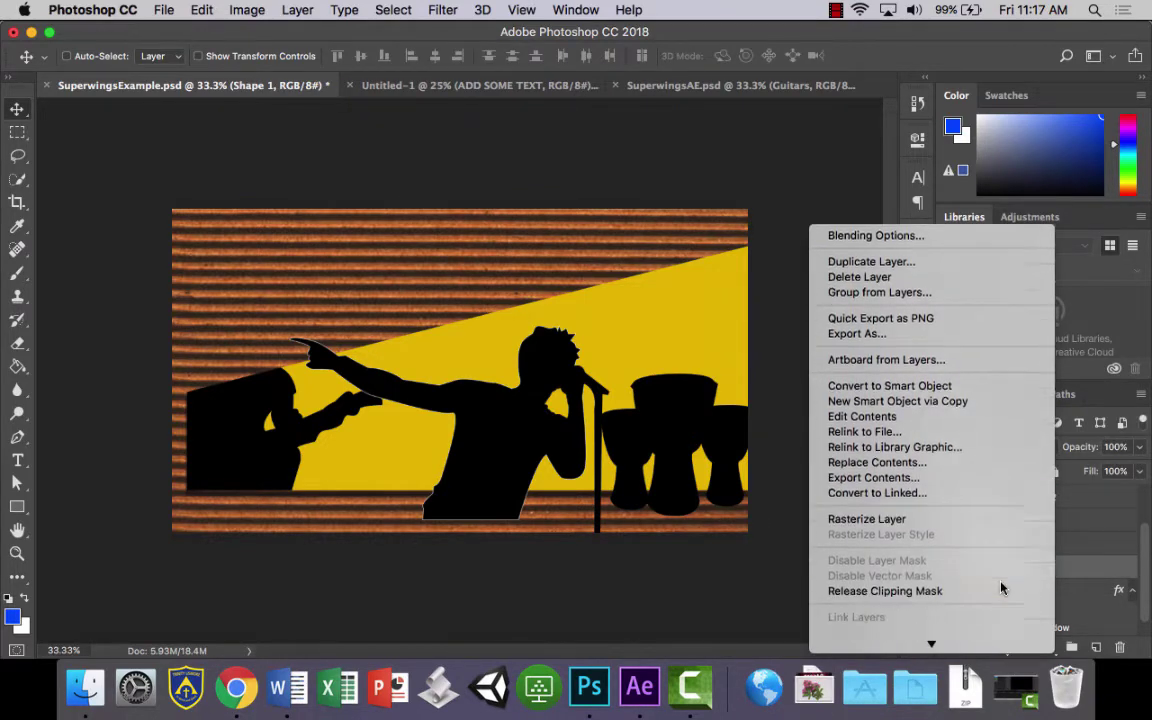
pyautogui.click(990, 577)
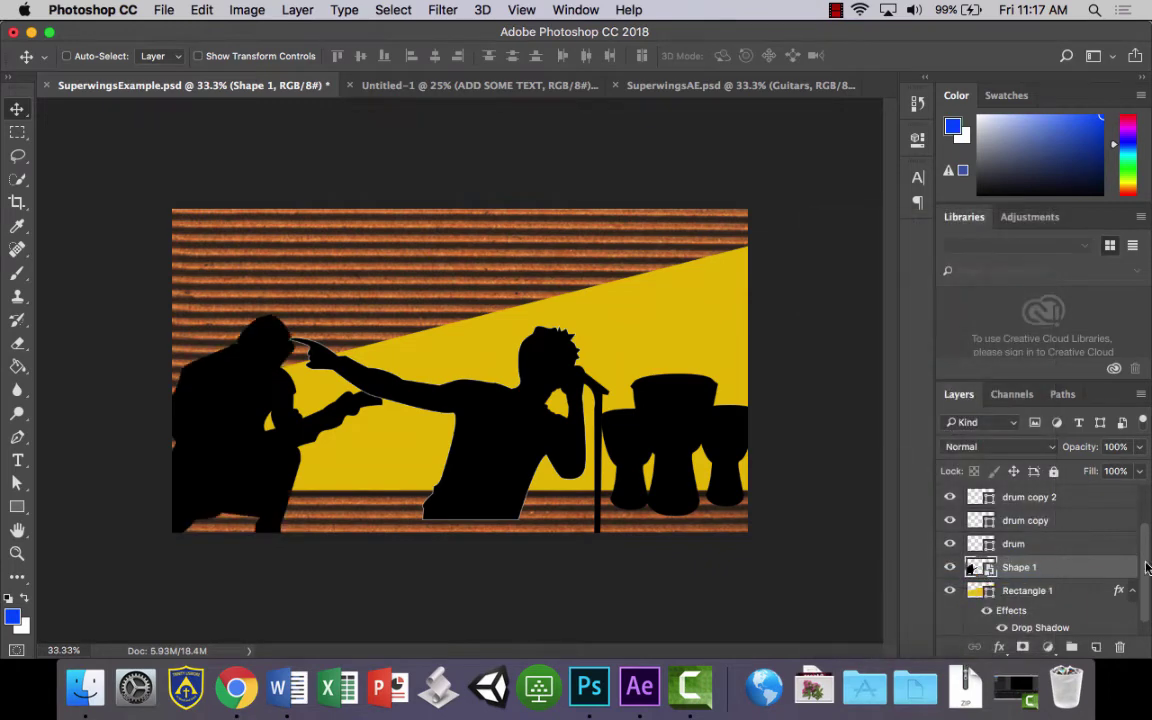
pyautogui.scroll(2, 1146, 560)
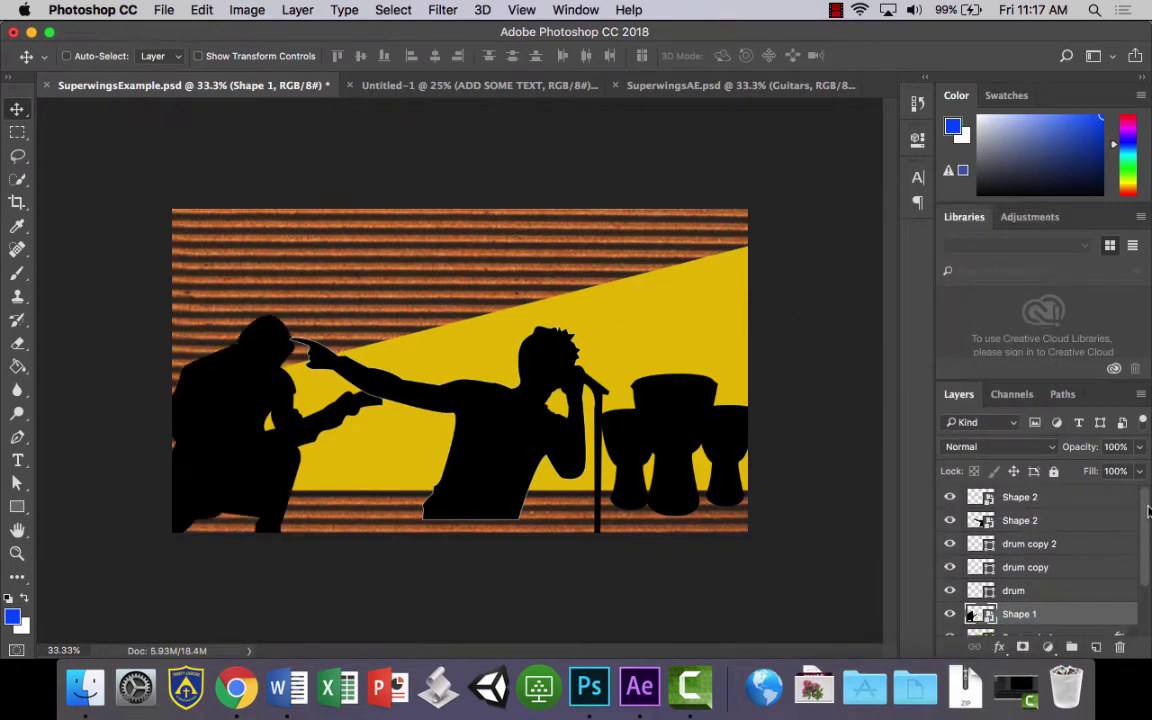
pyautogui.scroll(-4, 990, 560)
pyautogui.scroll(4, 990, 560)
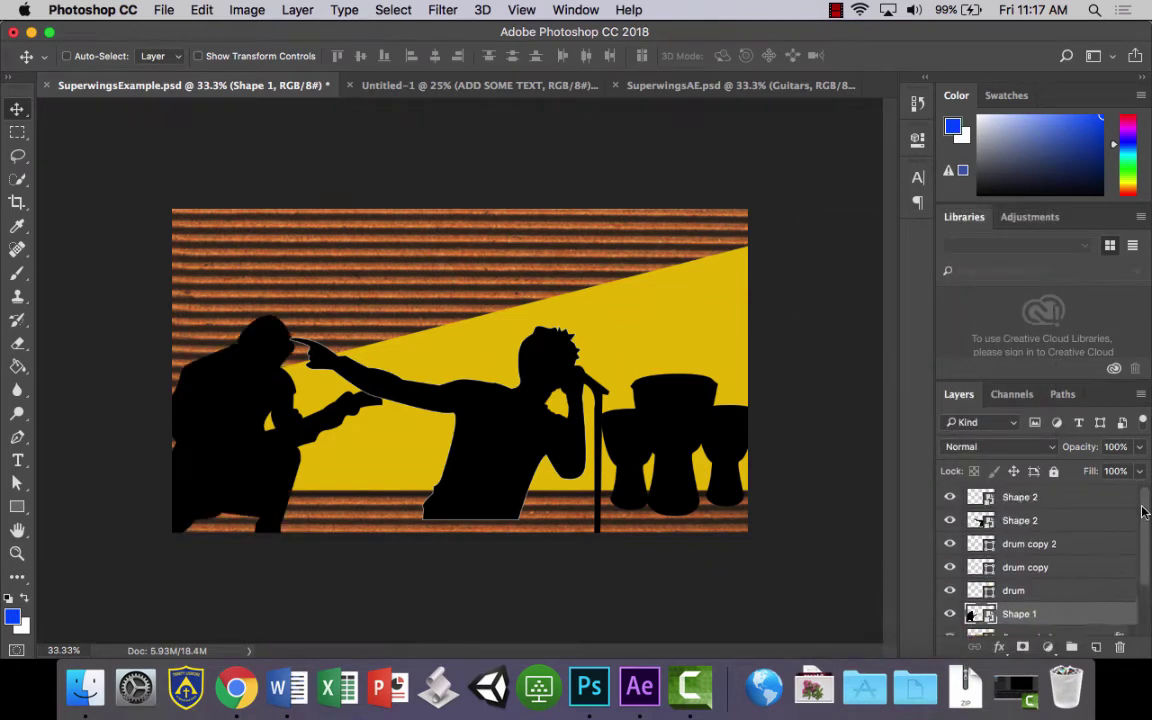
# Step: Merge the drum, drum copy and drum copy 2 layers into one shape layer
pyautogui.click(950, 544)
pyautogui.click(950, 544)
pyautogui.click(950, 567)
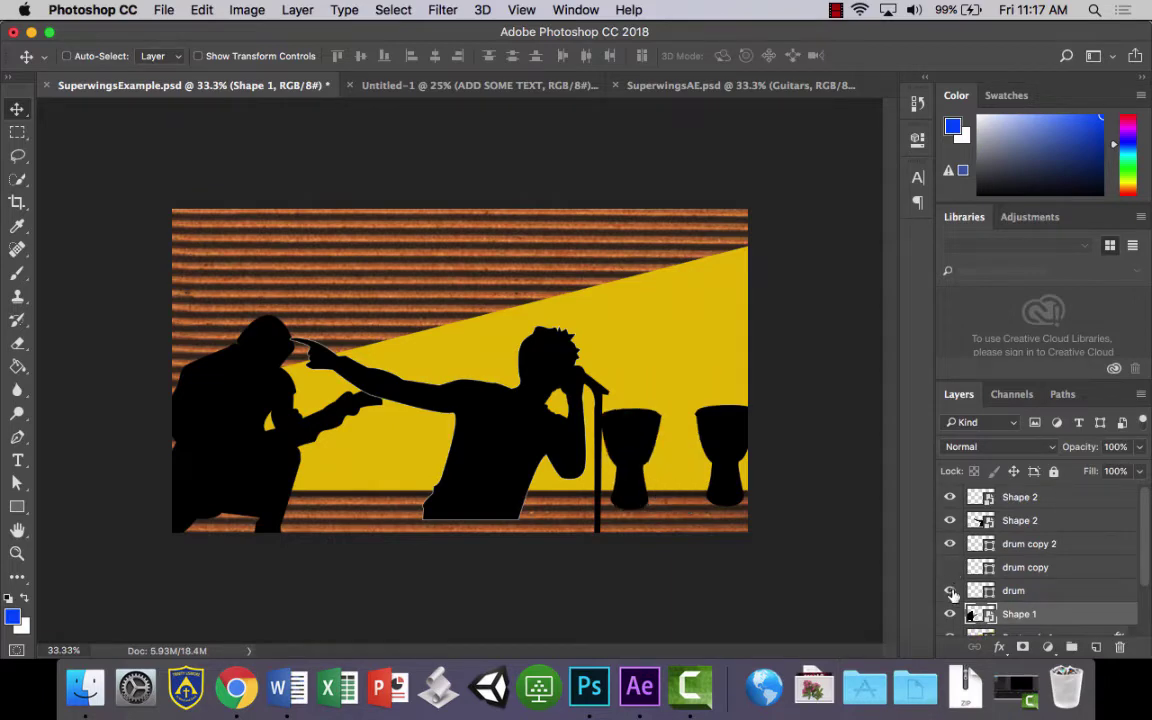
pyautogui.click(950, 590)
pyautogui.click(950, 567)
pyautogui.click(950, 590)
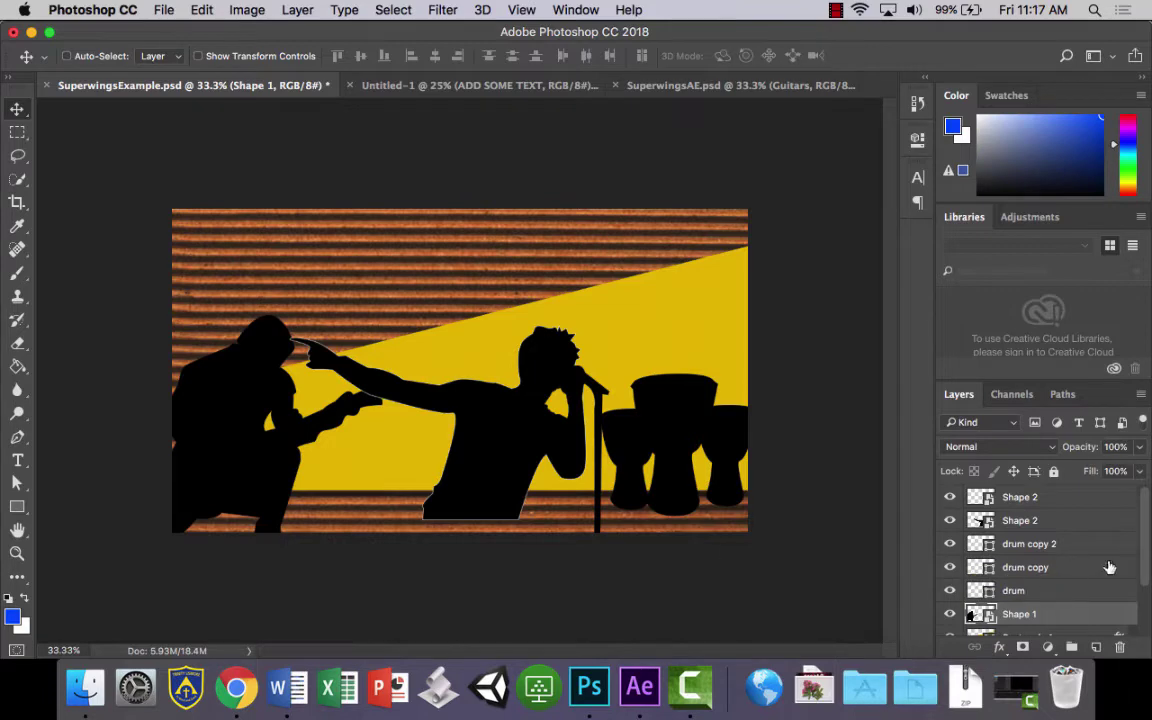
pyautogui.click(1057, 593)
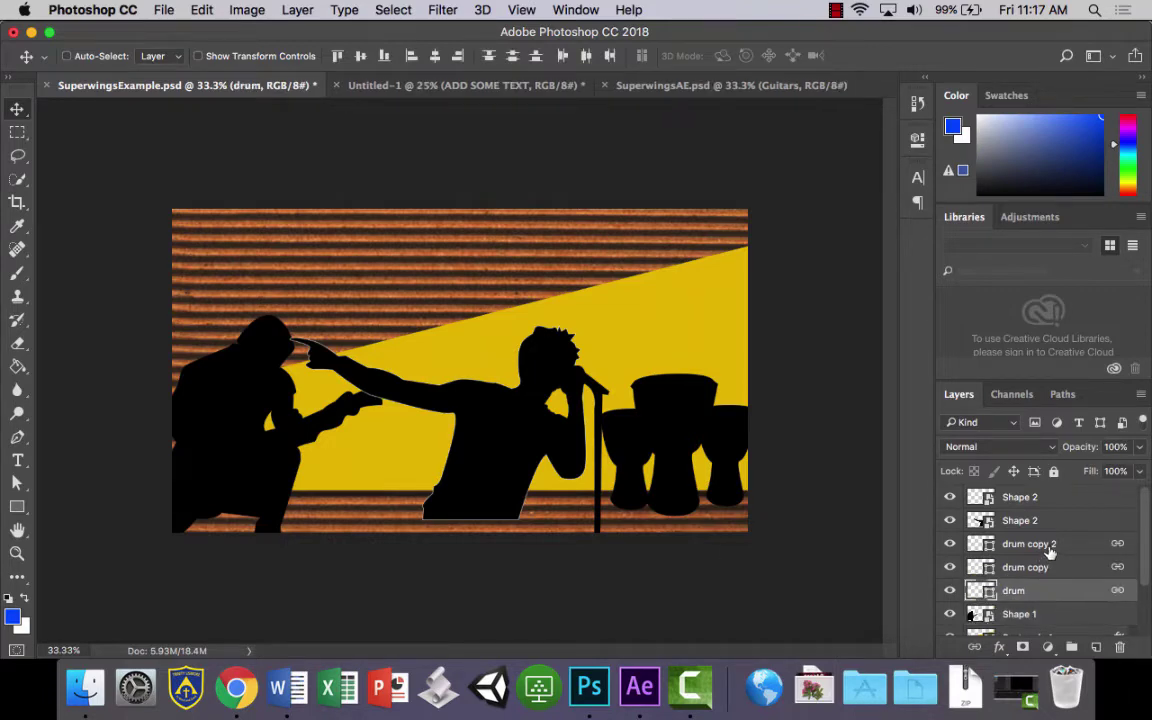
pyautogui.keyDown('shift'); pyautogui.click(1052, 547); pyautogui.keyUp('shift')
pyautogui.rightClick(1053, 548)
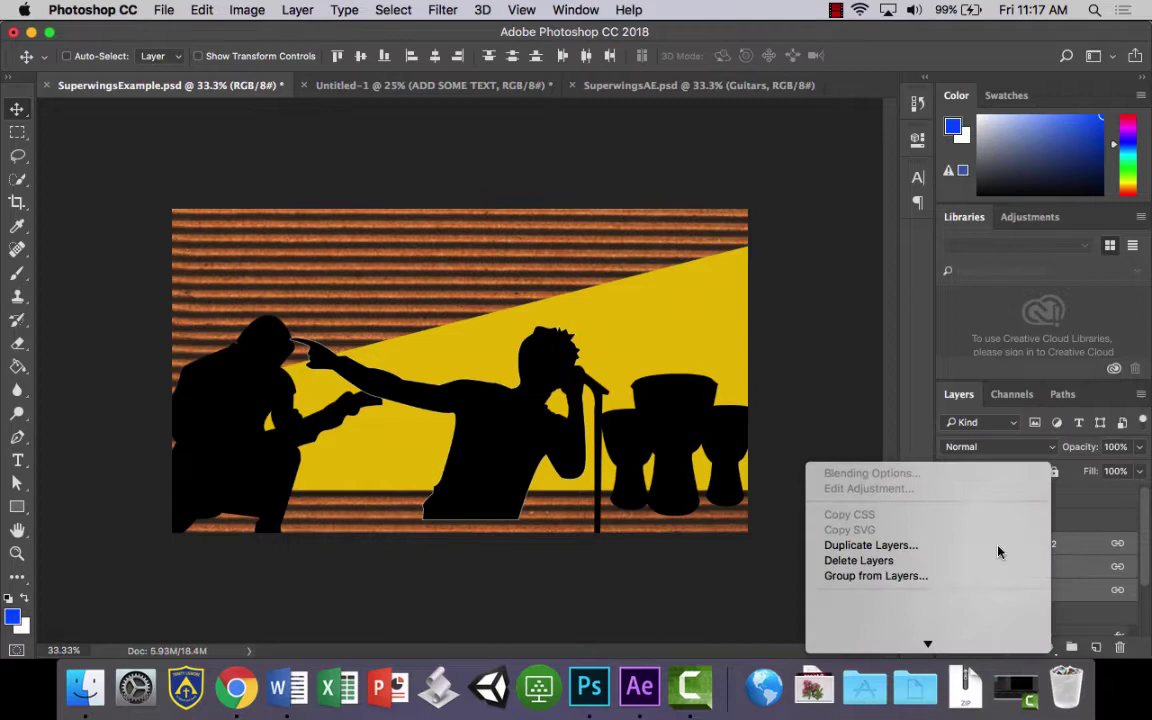
pyautogui.scroll(-8, 998, 552)
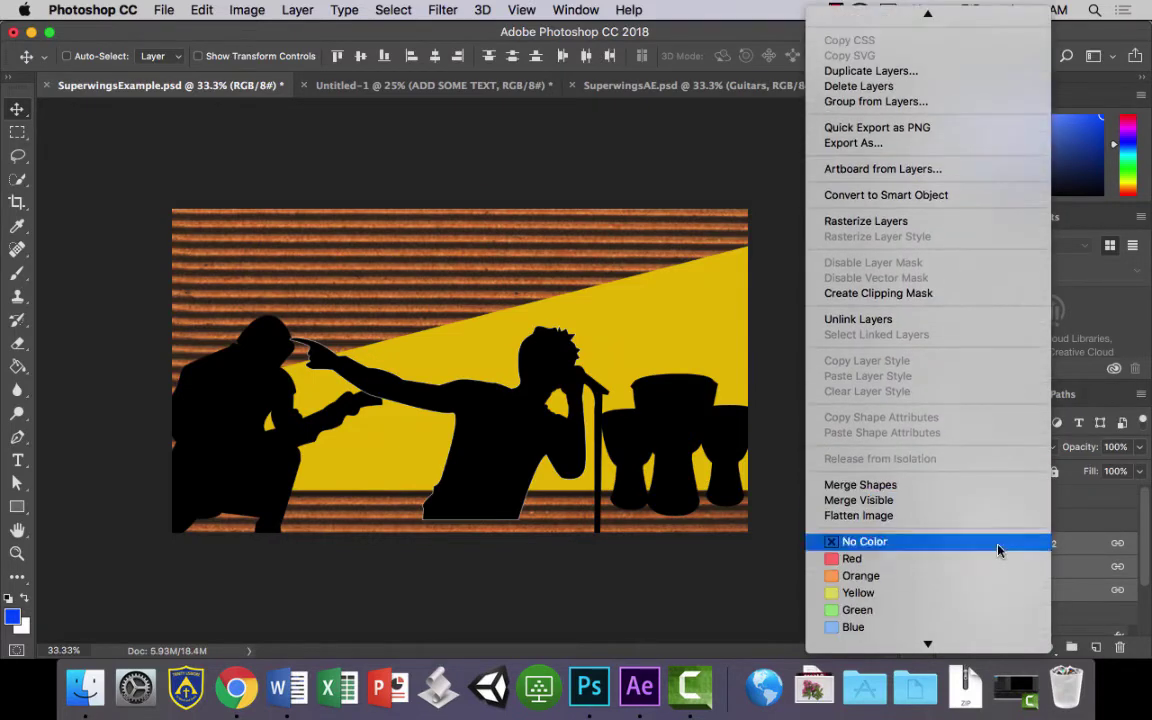
pyautogui.click(948, 486)
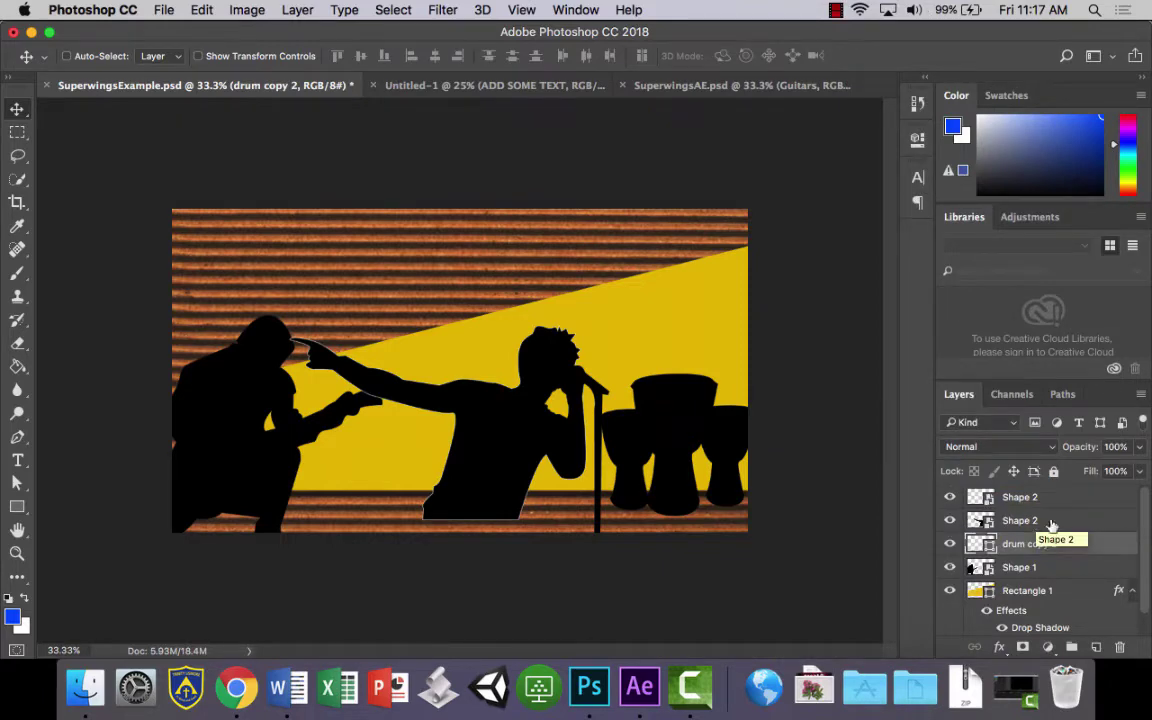
# Step: Rasterize both Shape 2 layers
pyautogui.click(1042, 566)
pyautogui.click(1030, 545)
pyautogui.click(1025, 520)
pyautogui.click(1031, 498)
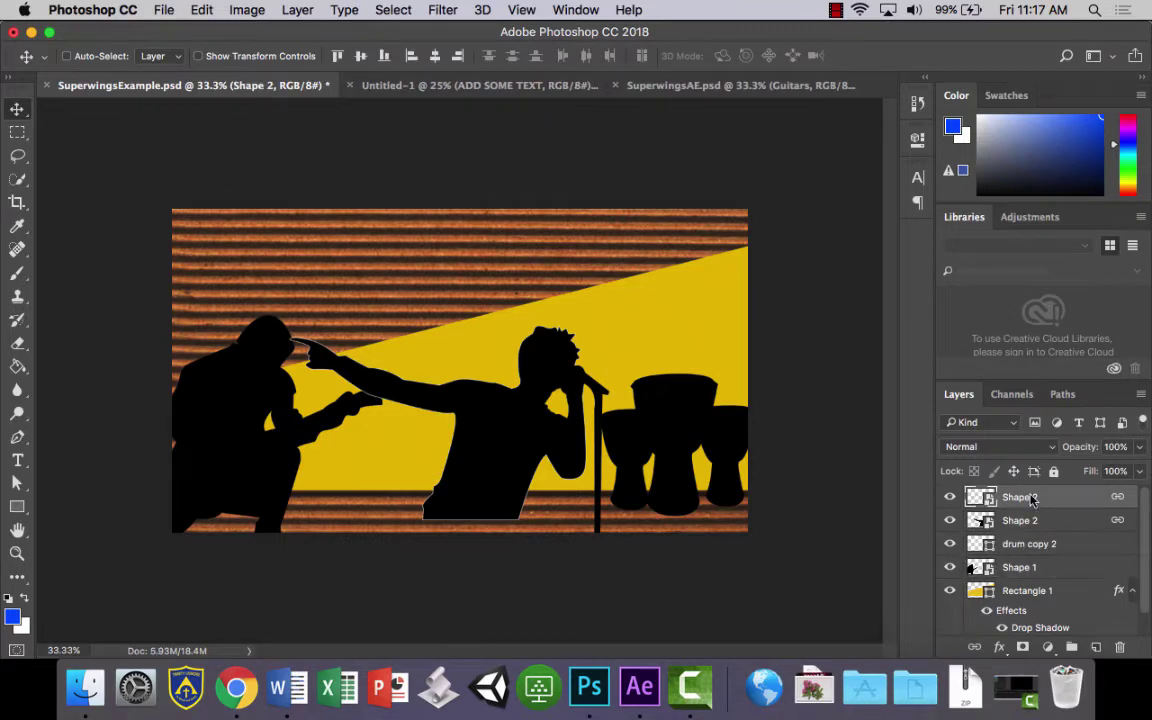
pyautogui.rightClick(1031, 498)
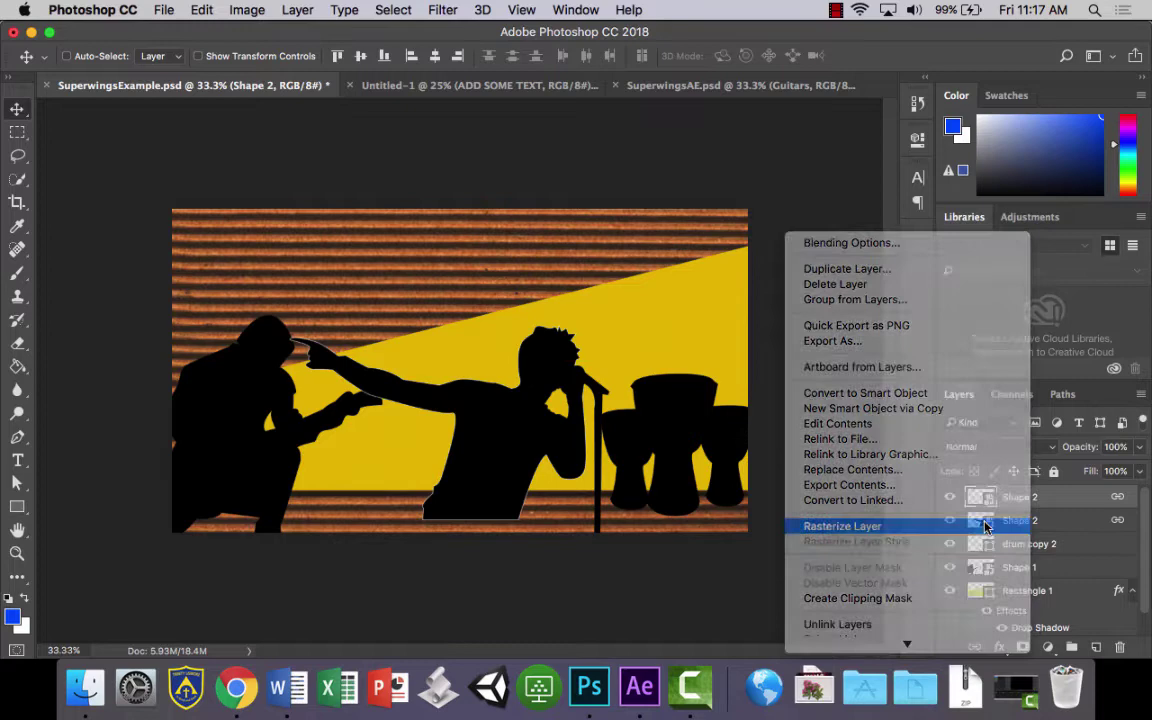
pyautogui.click(985, 526)
pyautogui.rightClick(1031, 522)
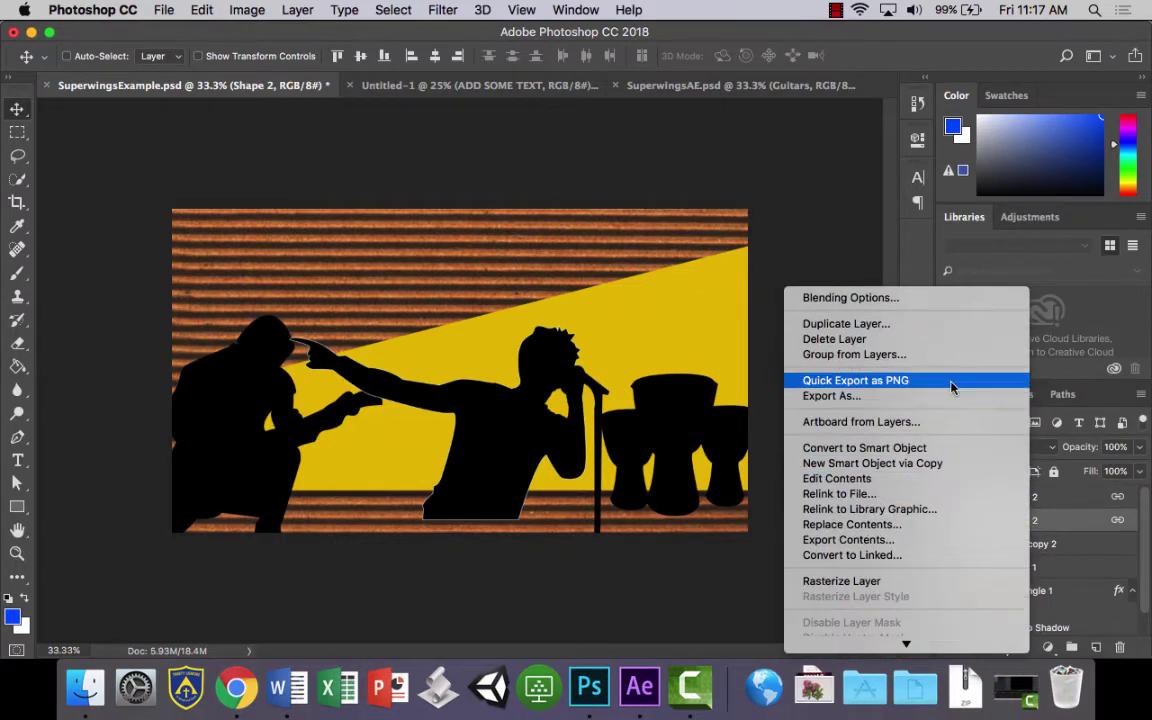
pyautogui.click(970, 581)
# Step: Rasterize the drum copy 2 and Shape 1 layers
pyautogui.click(973, 544)
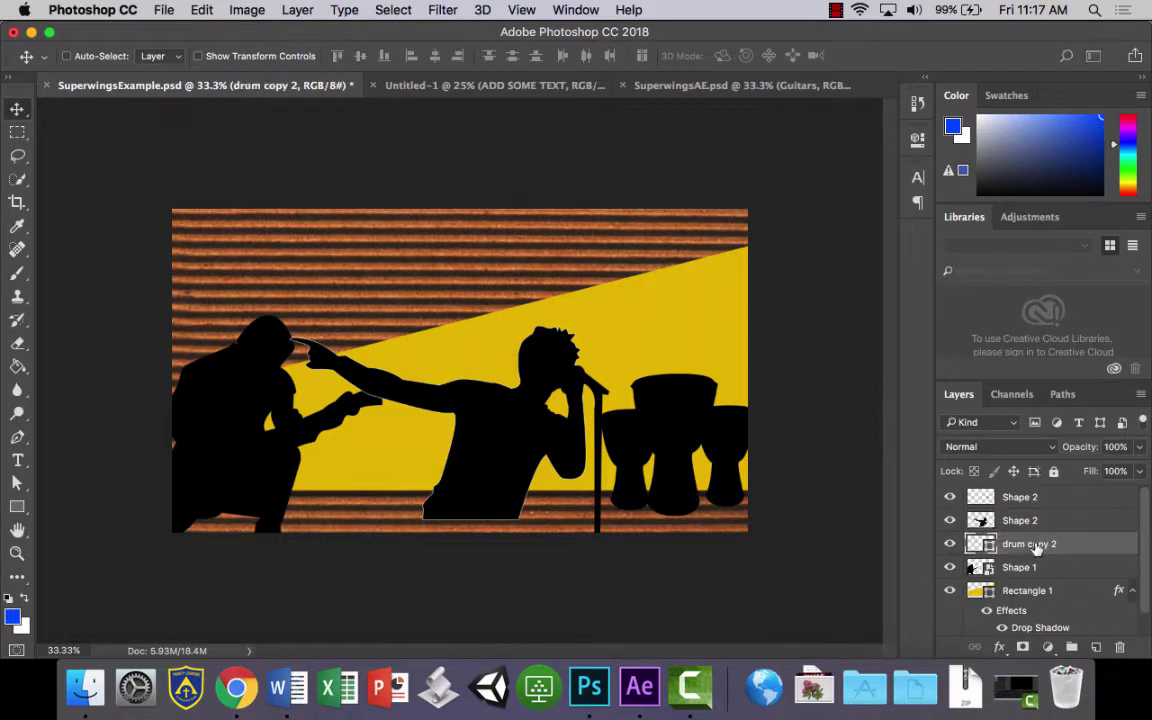
pyautogui.rightClick(974, 545)
pyautogui.scroll(-3, 974, 546)
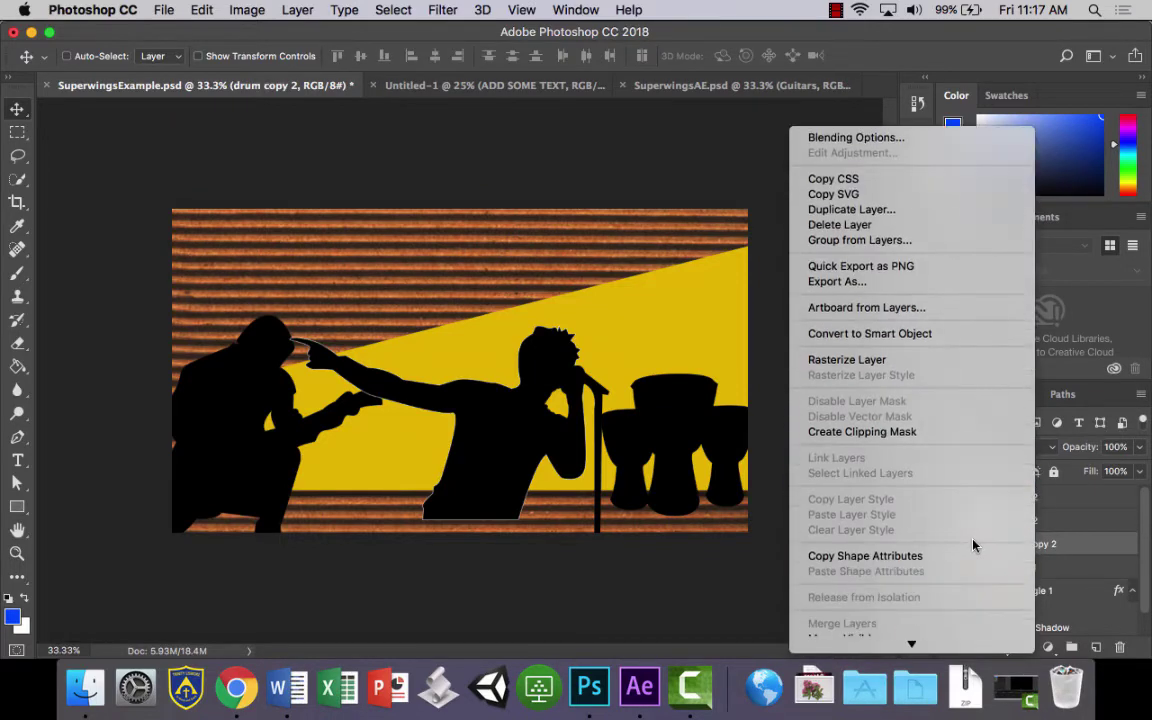
pyautogui.click(951, 360)
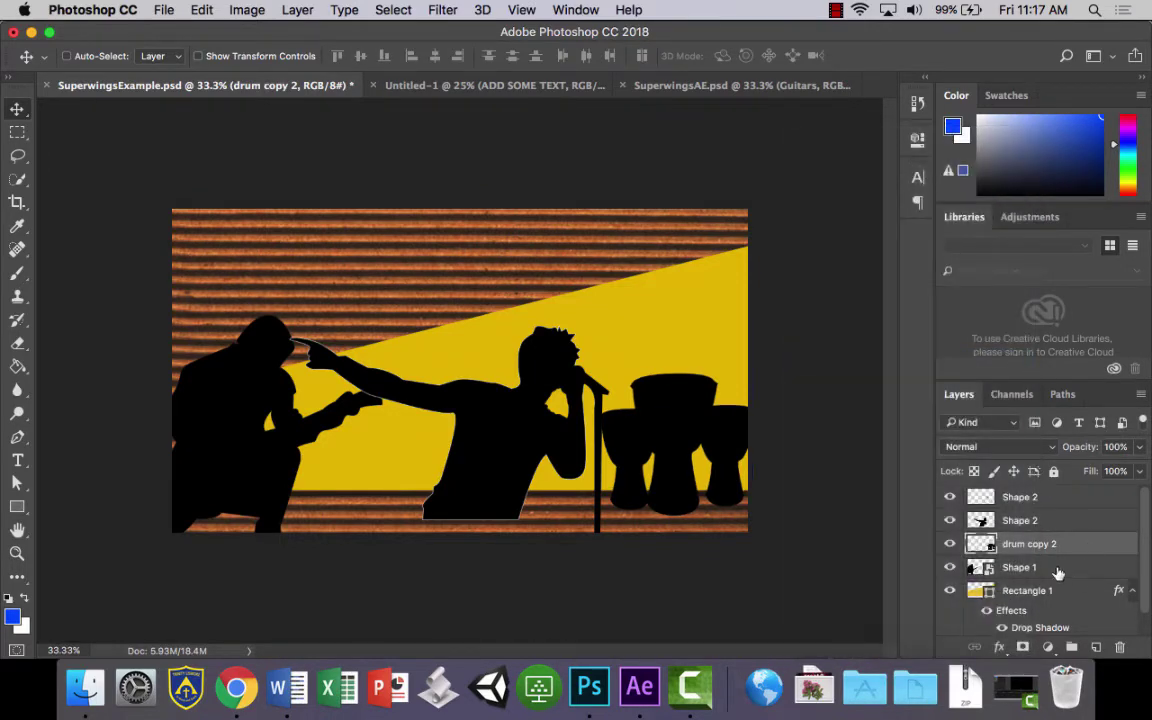
pyautogui.click(1058, 568)
pyautogui.rightClick(1058, 568)
pyautogui.scroll(-5, 965, 560)
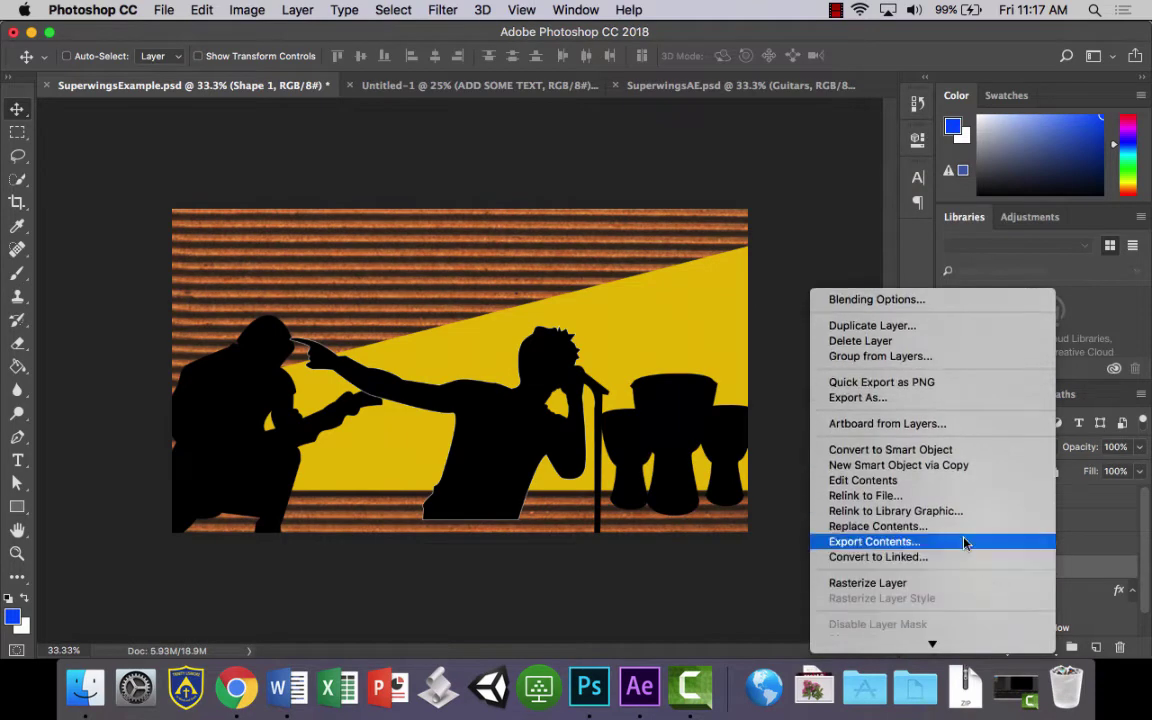
pyautogui.scroll(-2, 995, 520)
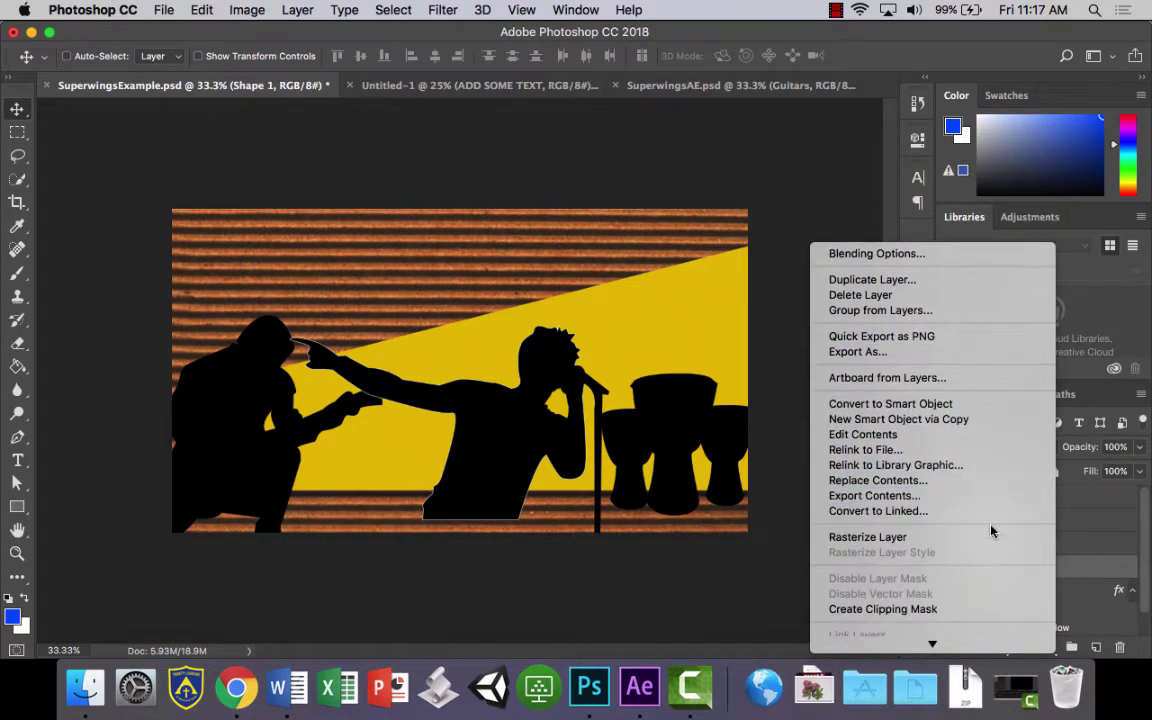
pyautogui.click(990, 537)
pyautogui.scroll(-1, 1148, 565)
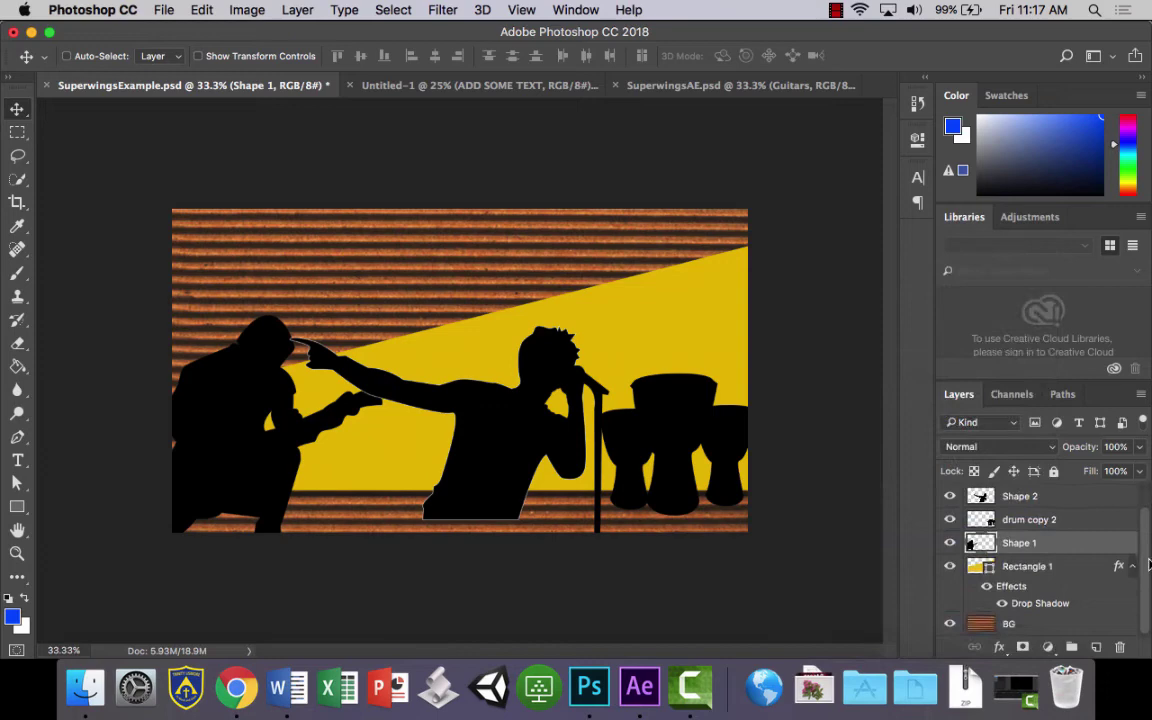
# Step: Rename the Shape 1 layer to GuitarGuy
pyautogui.moveTo(1148, 558)
pyautogui.mouseDown()
pyautogui.moveTo(1150, 494)
pyautogui.moveTo(1150, 561)
pyautogui.mouseUp()
pyautogui.scroll(1, 1150, 561)
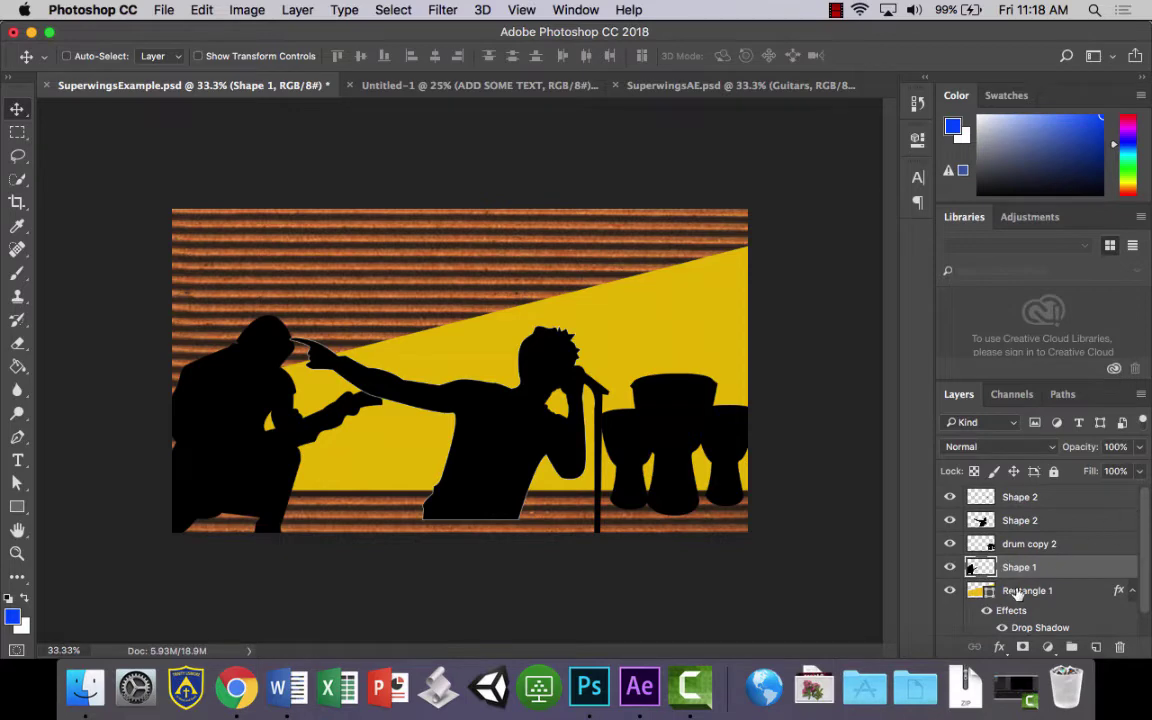
pyautogui.doubleClick(1022, 568)
pyautogui.write('Guitar G')
pyautogui.press('BackSpace')
pyautogui.press('BackSpace')
pyautogui.write('Guy')
pyautogui.press('Return')
# Step: Rename drum copy 2 to Drum and the singer figure's layer to Singer
pyautogui.doubleClick(1035, 543)
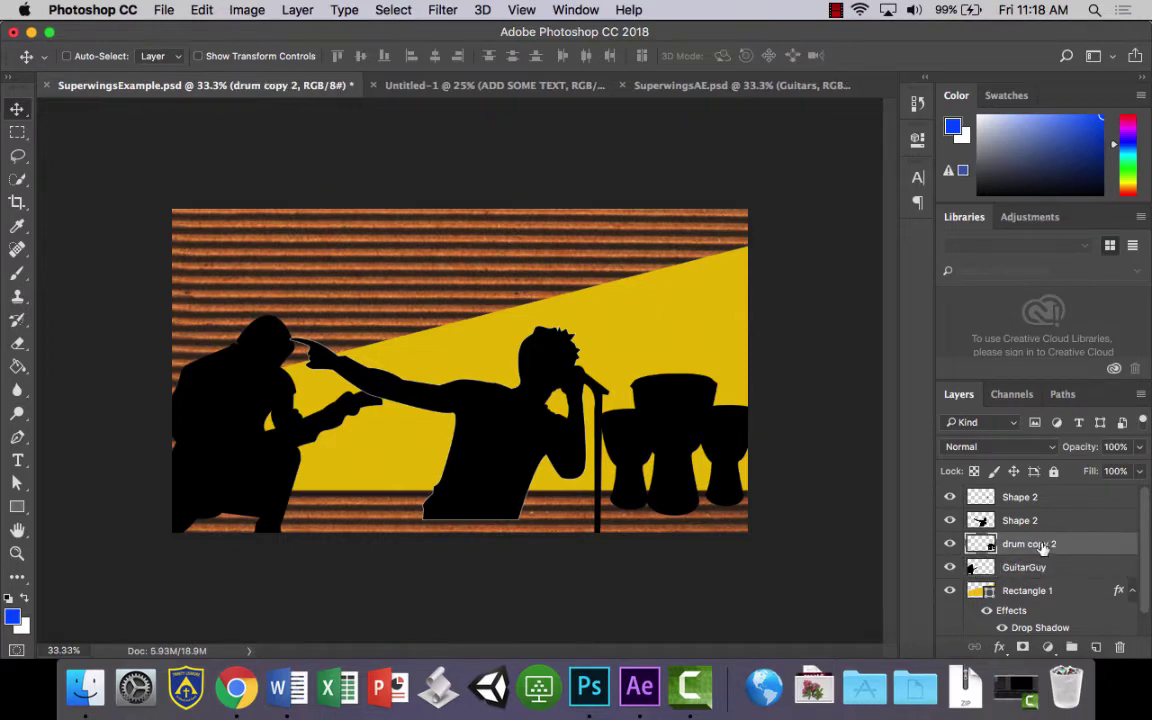
pyautogui.write('Drum')
pyautogui.press('Return')
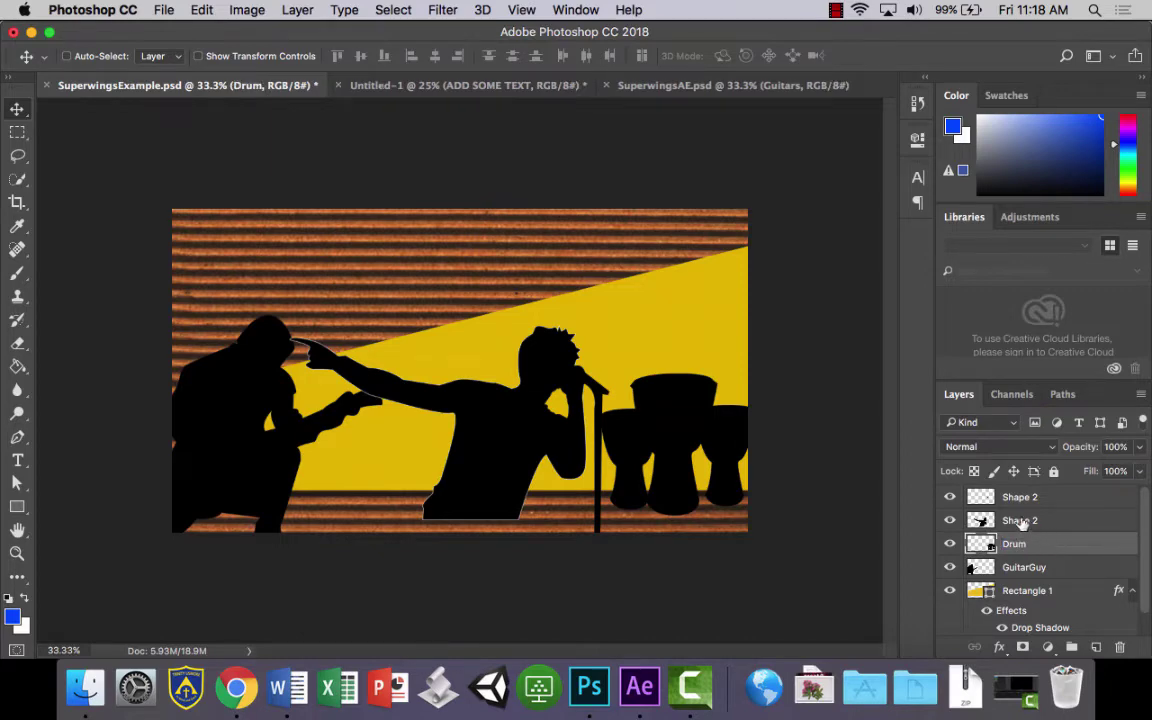
pyautogui.click(1021, 518)
pyautogui.write('Sing')
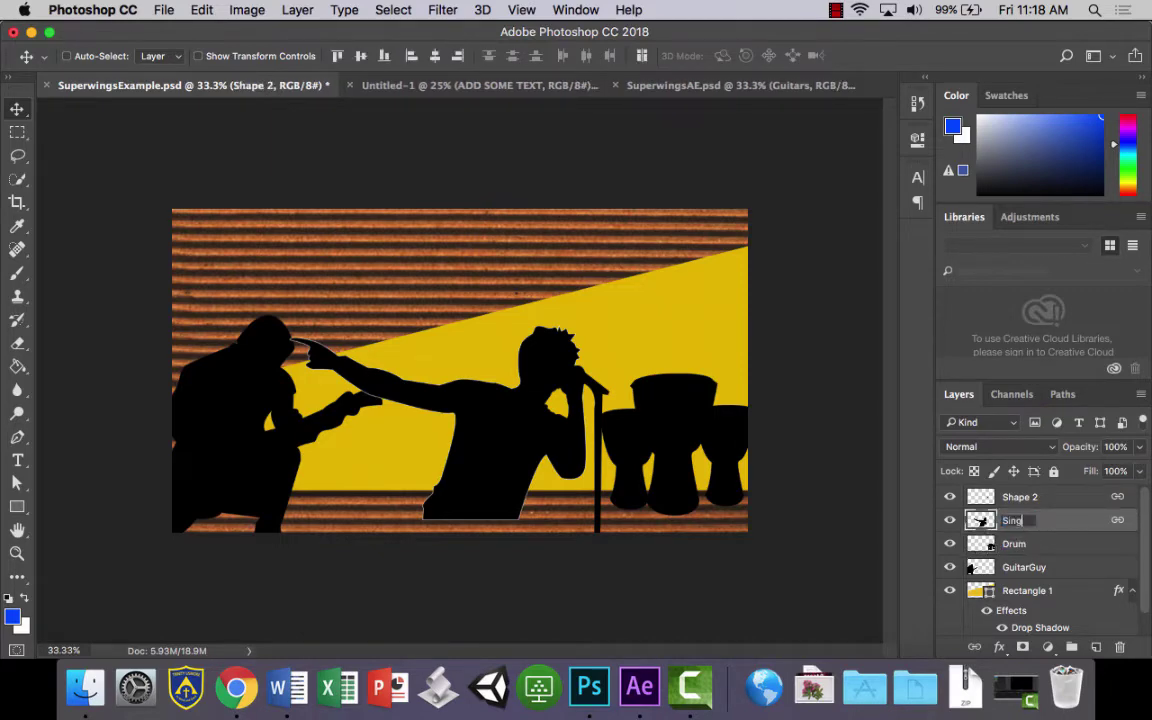
pyautogui.write('er')
pyautogui.press('Return')
# Step: Merge the microphone-stand Shape 2 layer into Singer and name the result Singer
pyautogui.doubleClick(1020, 497)
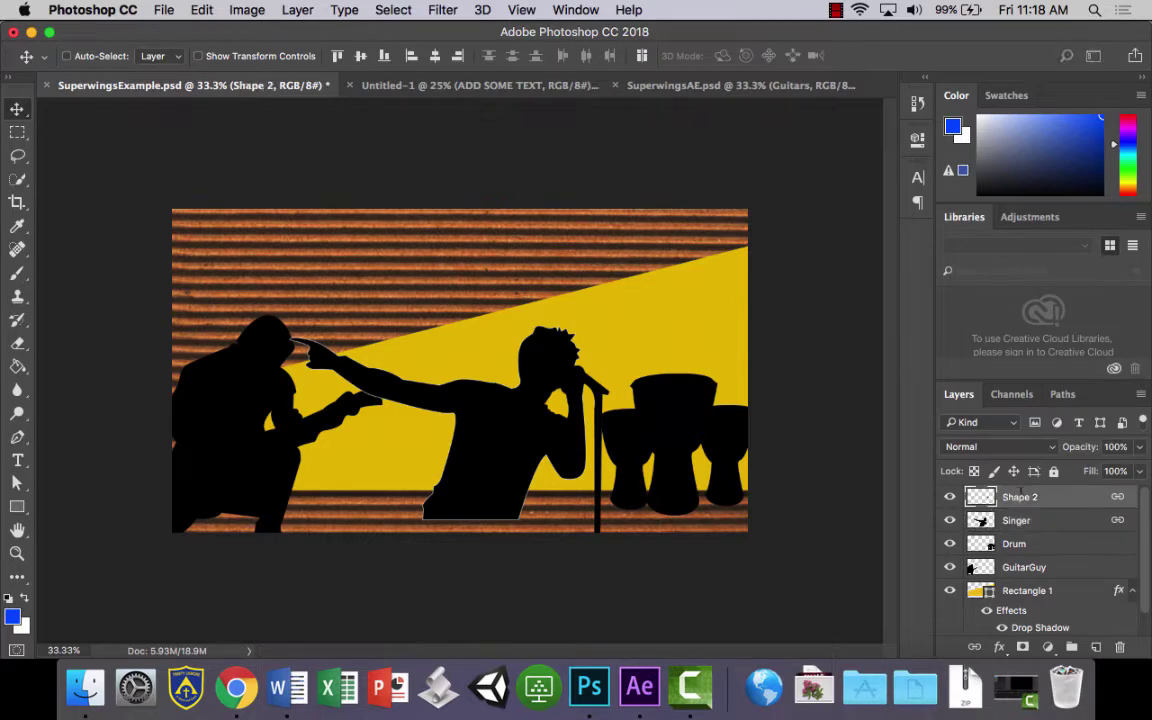
pyautogui.click(950, 497)
pyautogui.click(950, 497)
pyautogui.keyDown('shift'); pyautogui.click(1030, 521); pyautogui.keyUp('shift')
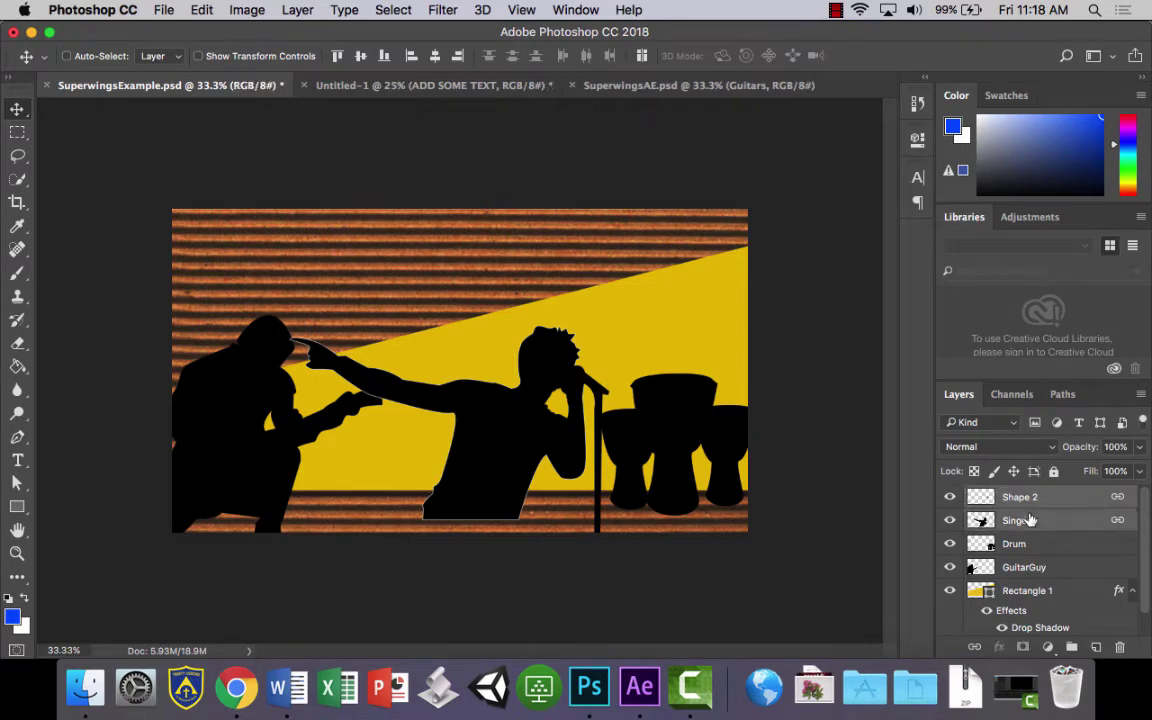
pyautogui.rightClick(1030, 521)
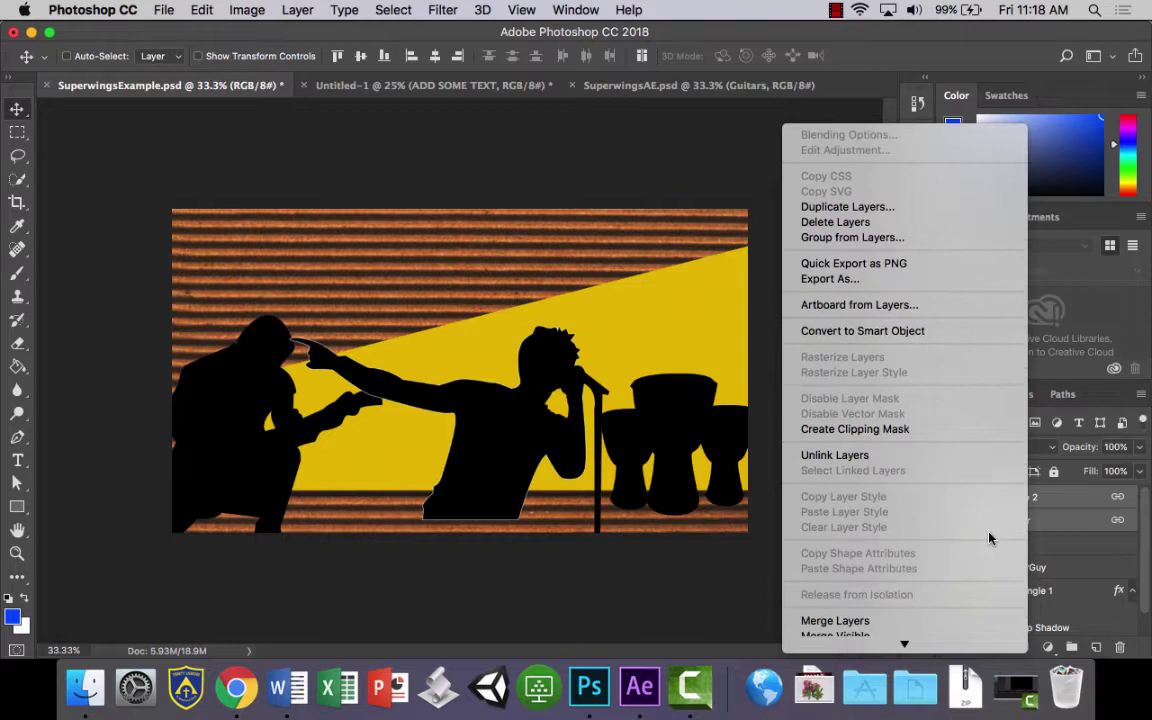
pyautogui.click(962, 543)
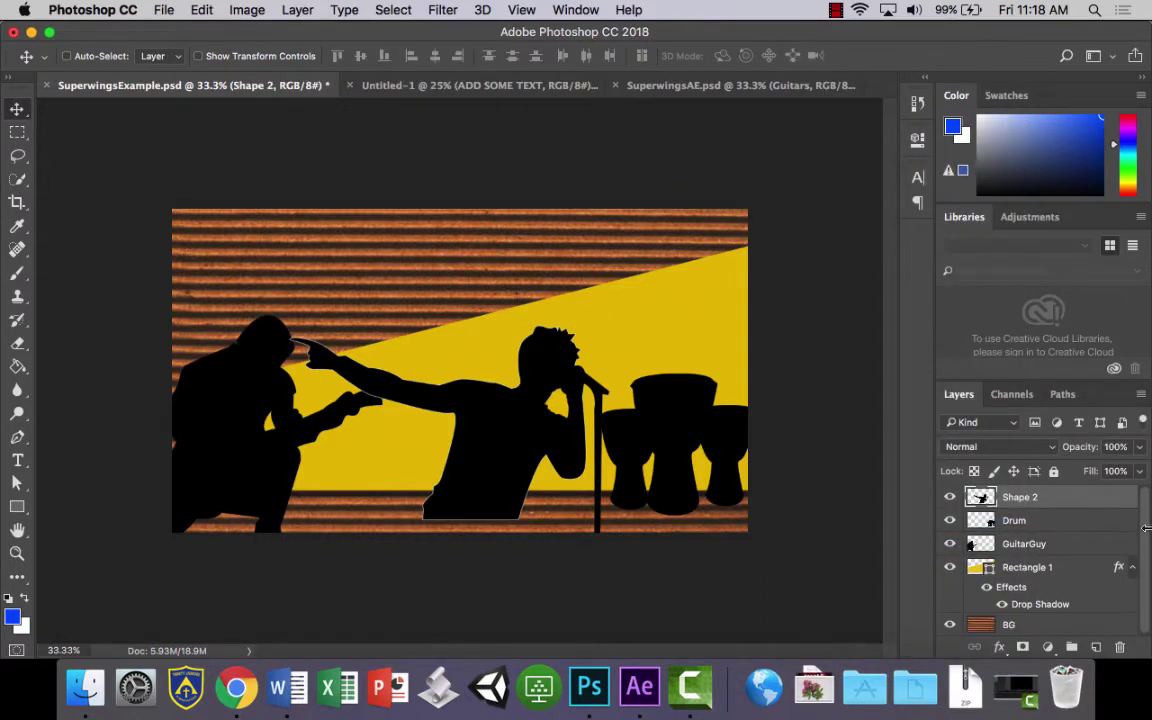
pyautogui.doubleClick(1069, 500)
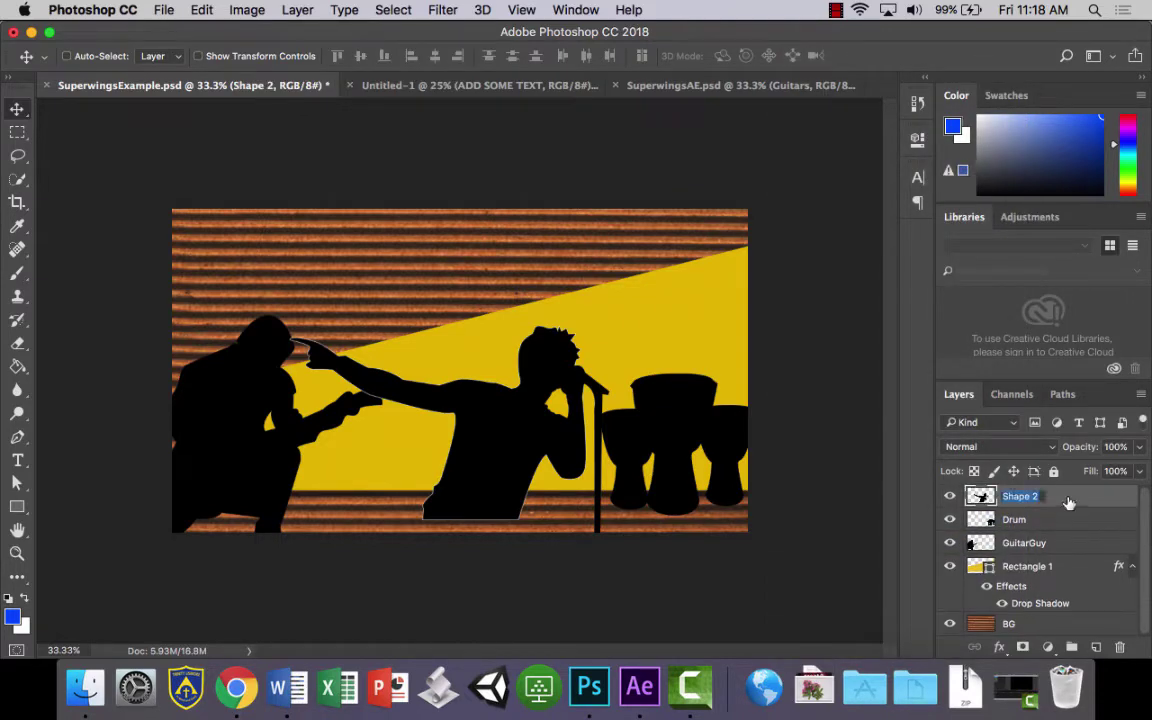
pyautogui.write('Singer')
pyautogui.press('Return')
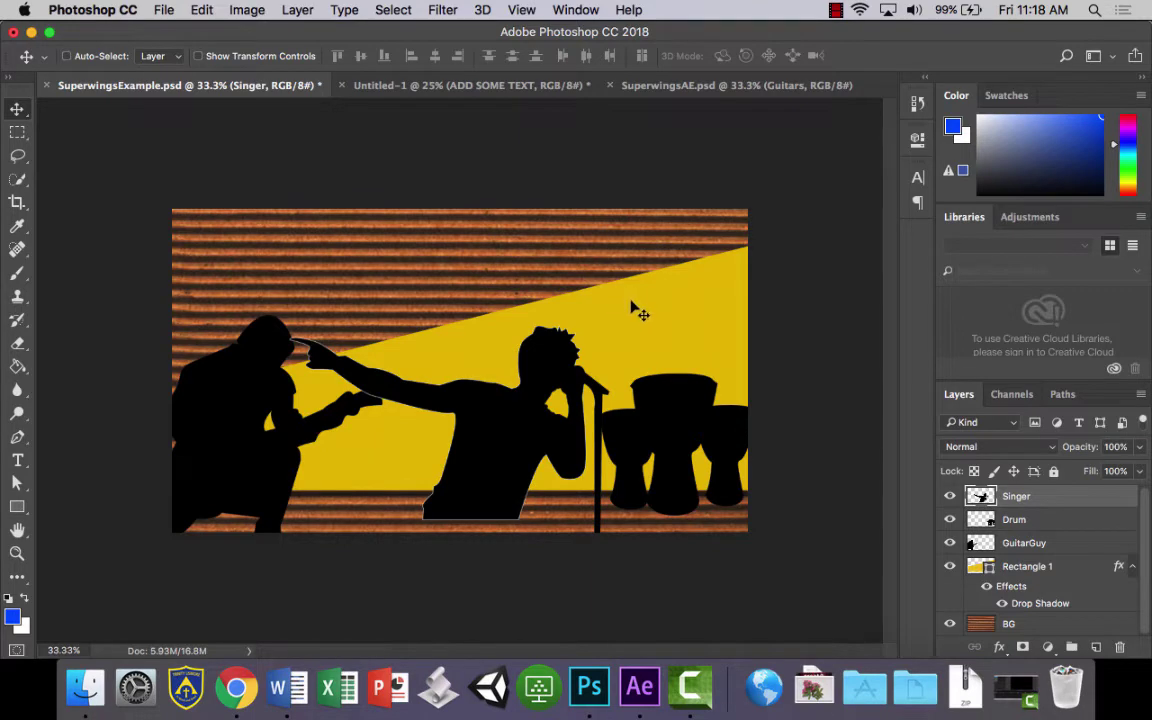
# Step: Save the layered artwork with Save As under the name superAE.psd
pyautogui.click(163, 10)
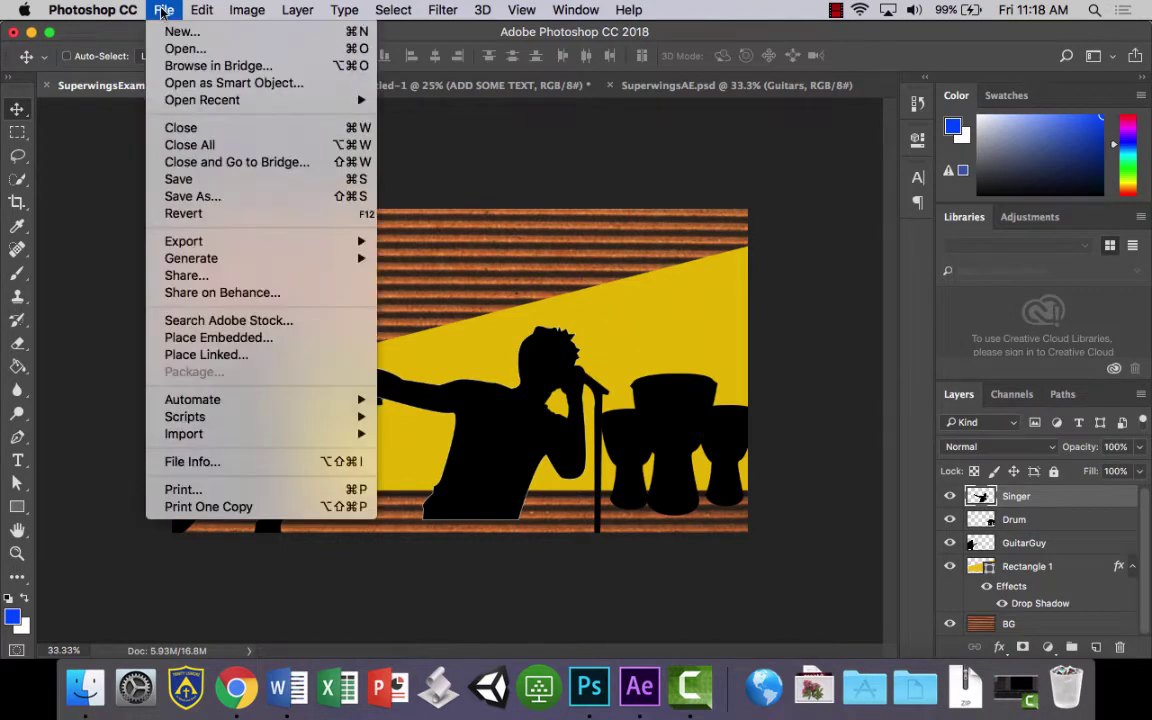
pyautogui.click(242, 200)
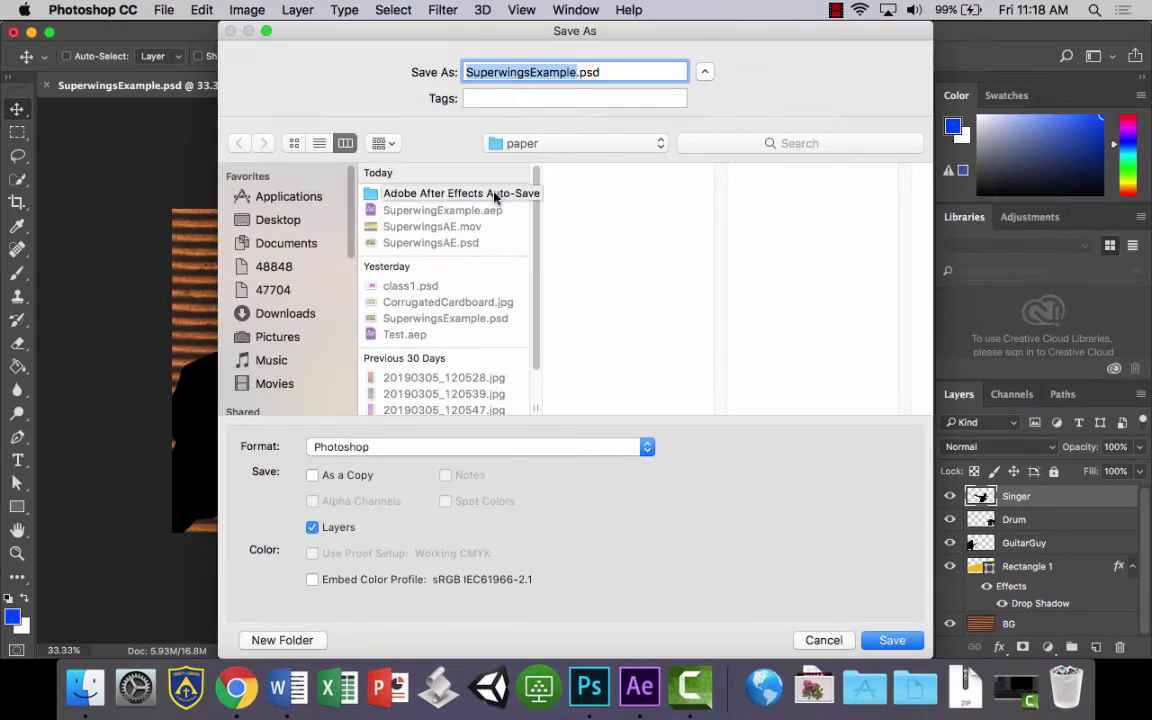
pyautogui.write('super')
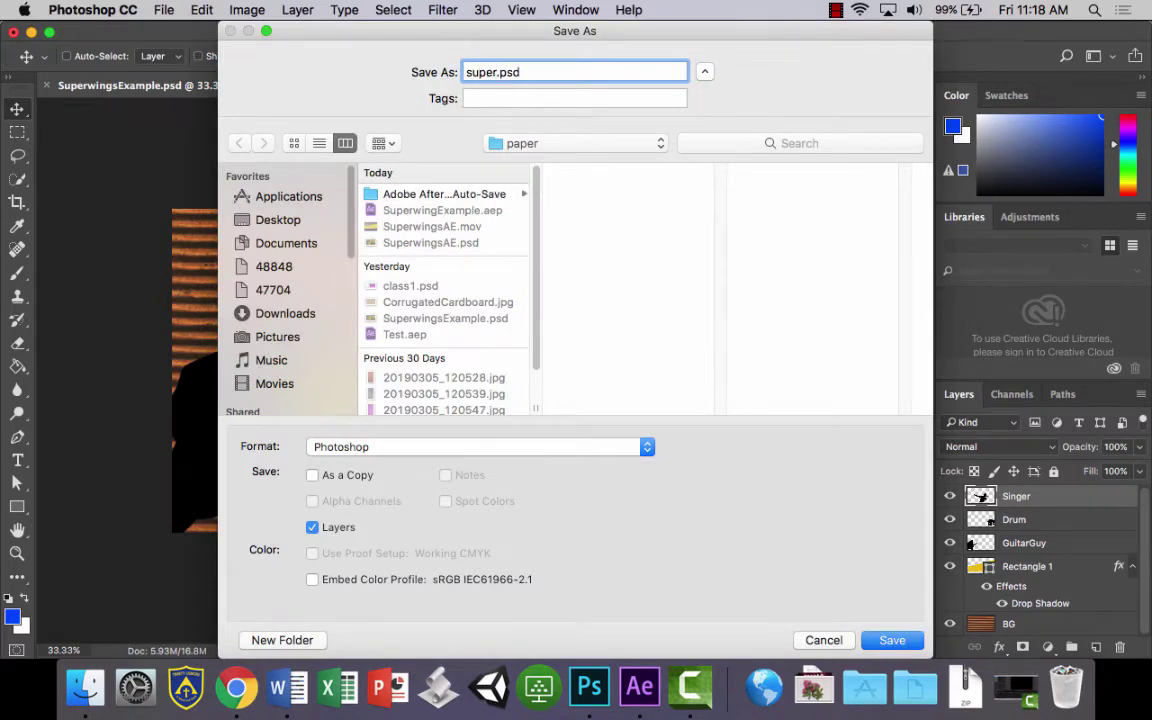
pyautogui.write('AE')
pyautogui.click(893, 640)
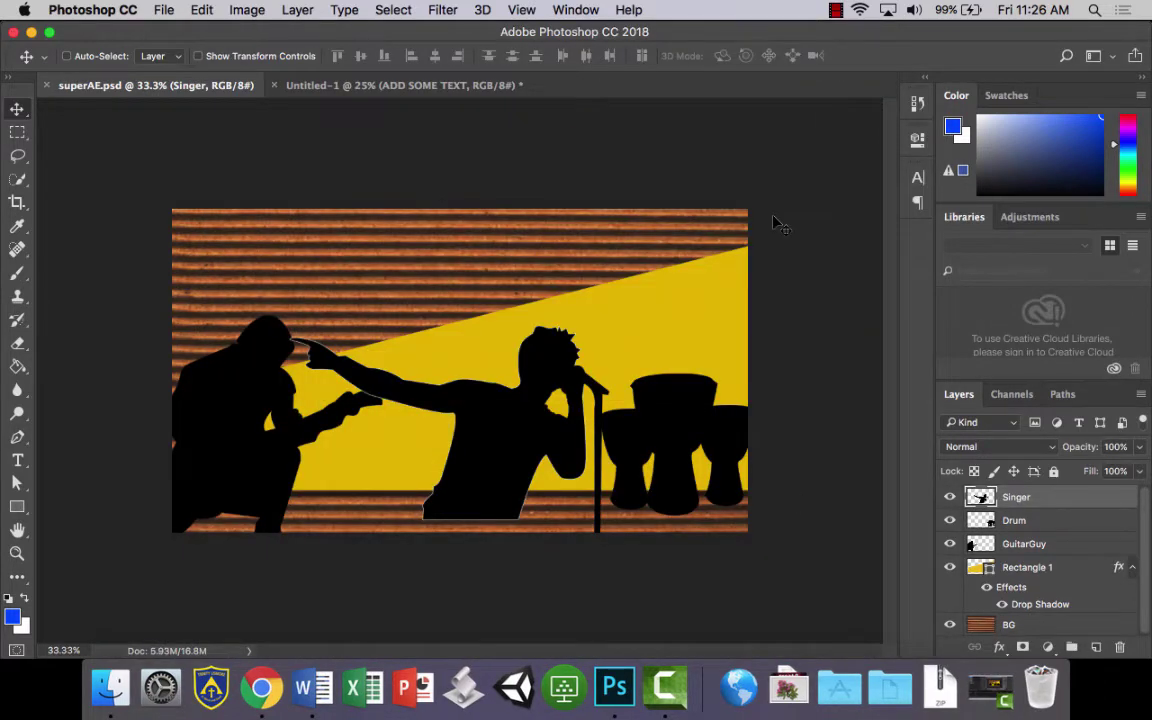
# Step: Launch After Effects CC 2018 from system search and dismiss the keychain password prompt
pyautogui.press('super+space')
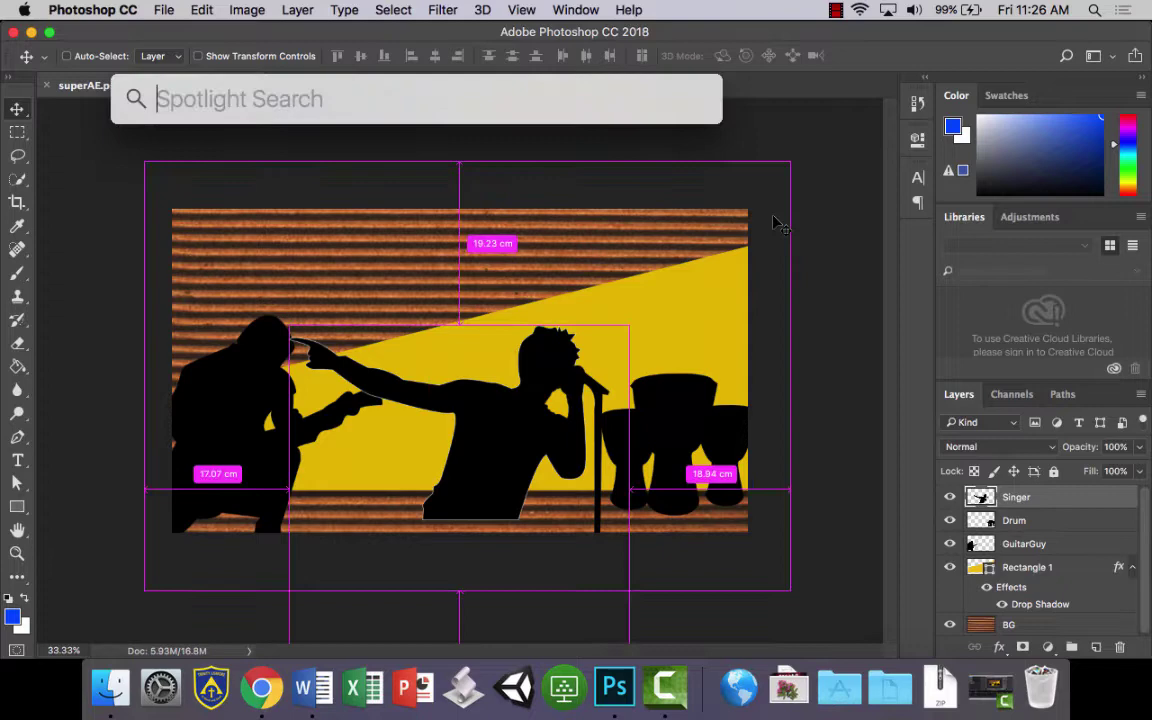
pyautogui.write('after')
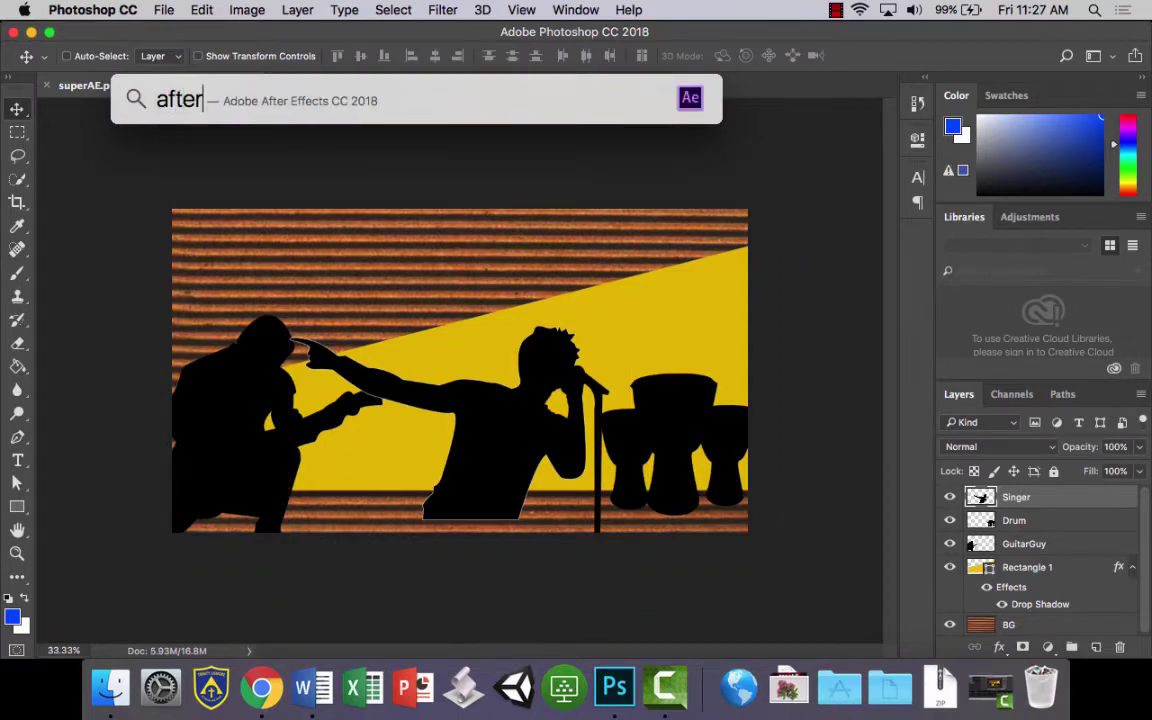
pyautogui.press('Return')
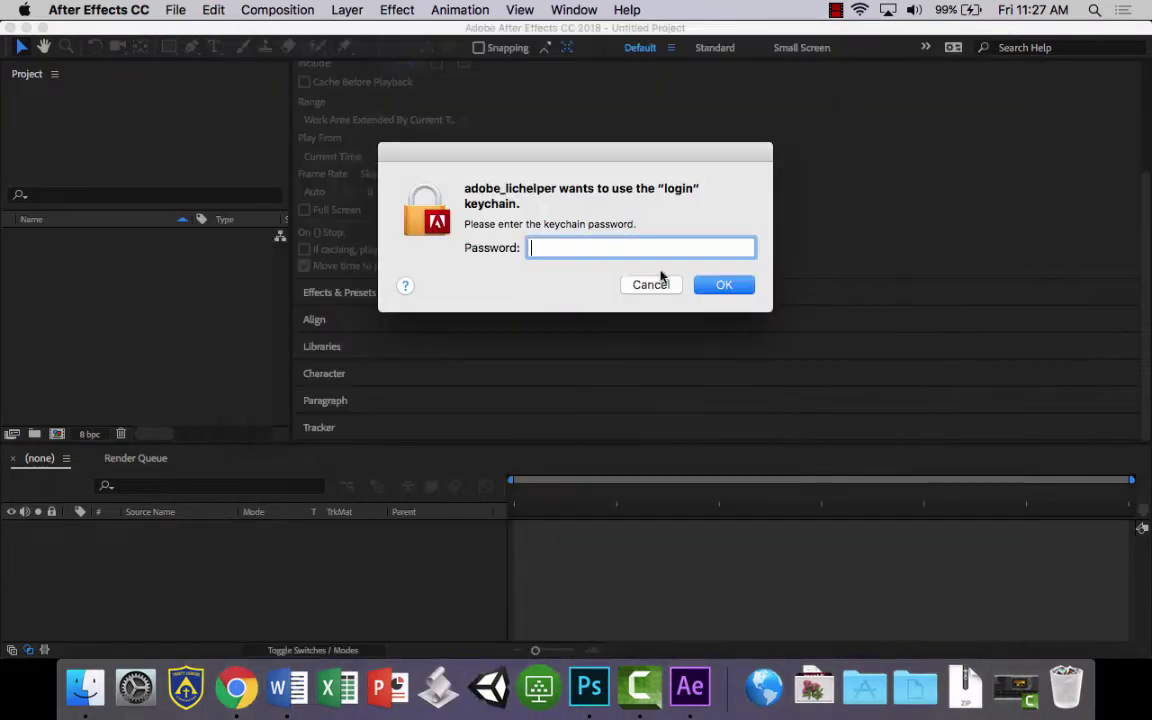
pyautogui.click(650, 286)
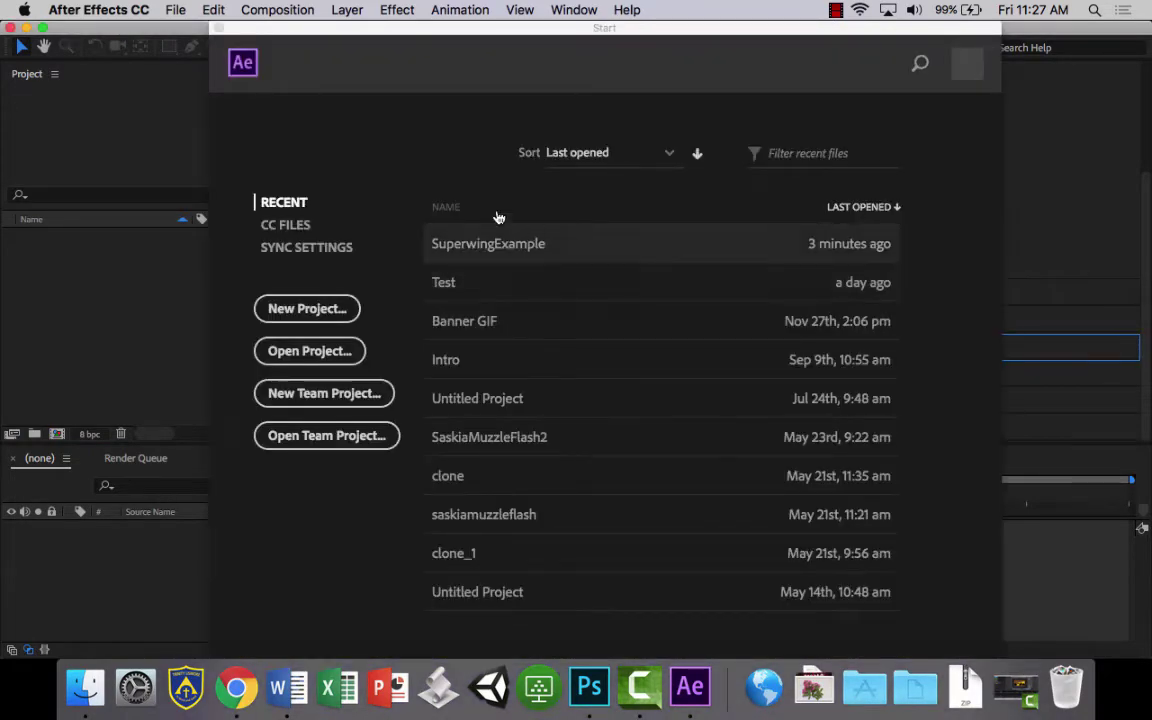
pyautogui.click(178, 10)
# Step: In a new project, import superAE.psd as Composition - Retain Layer Sizes
pyautogui.moveTo(190, 31)
pyautogui.click(470, 33)
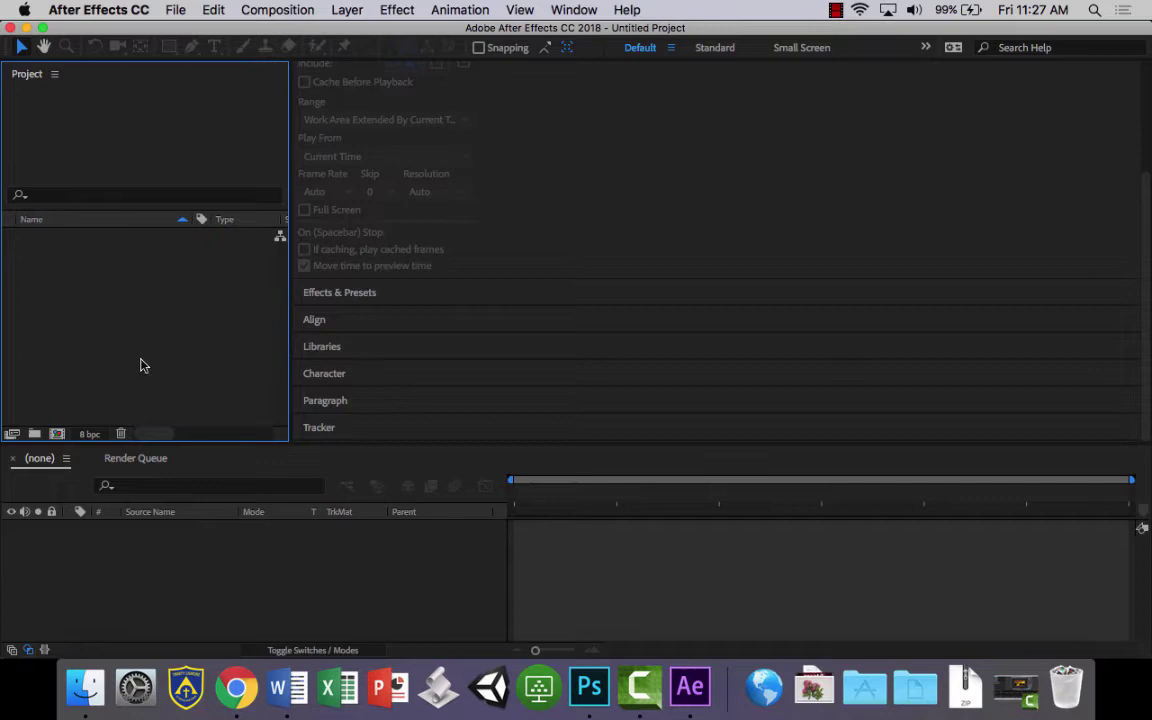
pyautogui.doubleClick(166, 311)
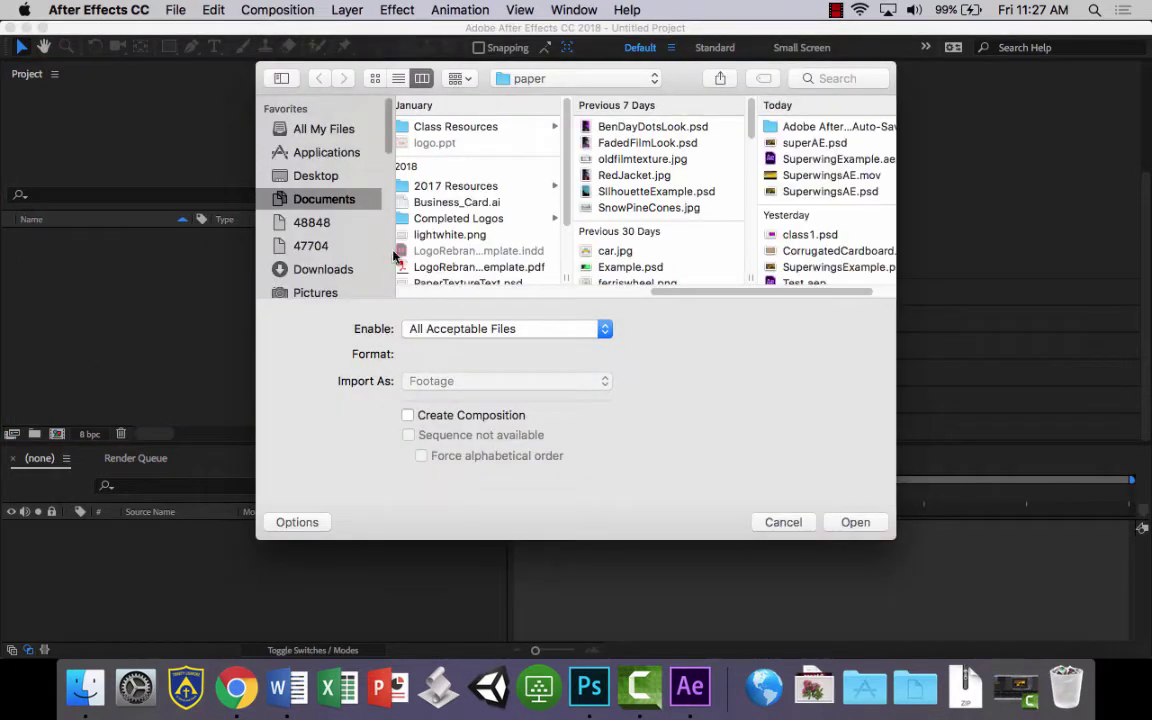
pyautogui.scroll(-3, 470, 220)
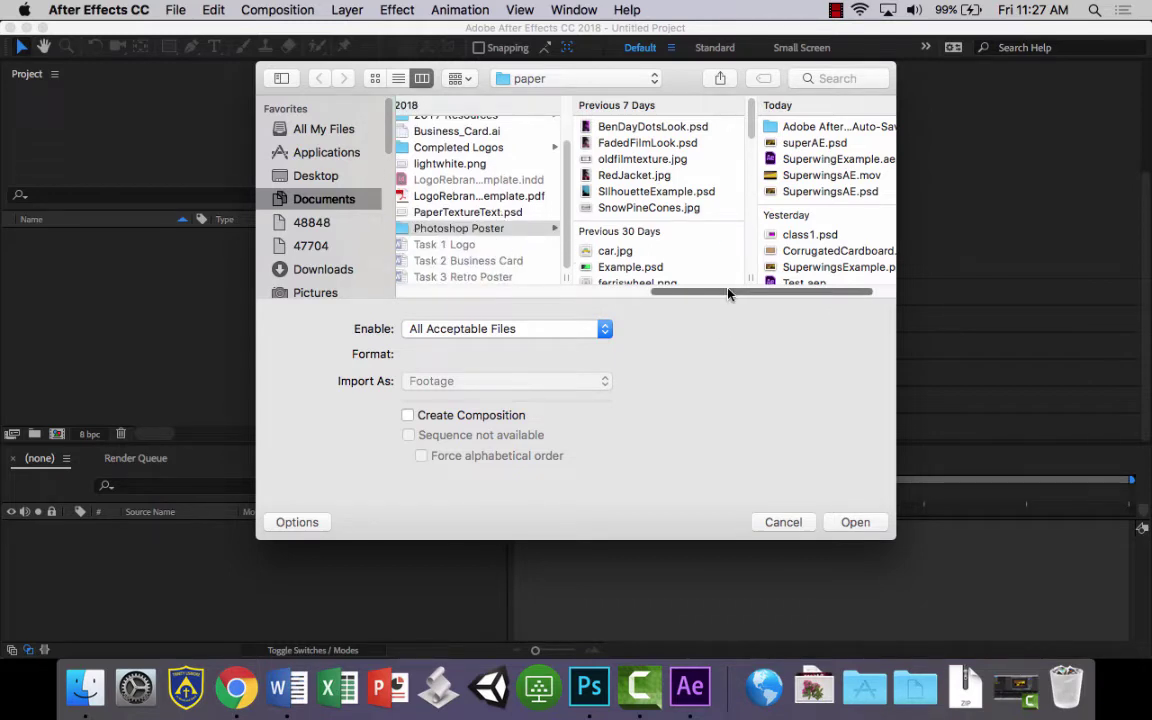
pyautogui.click(788, 146)
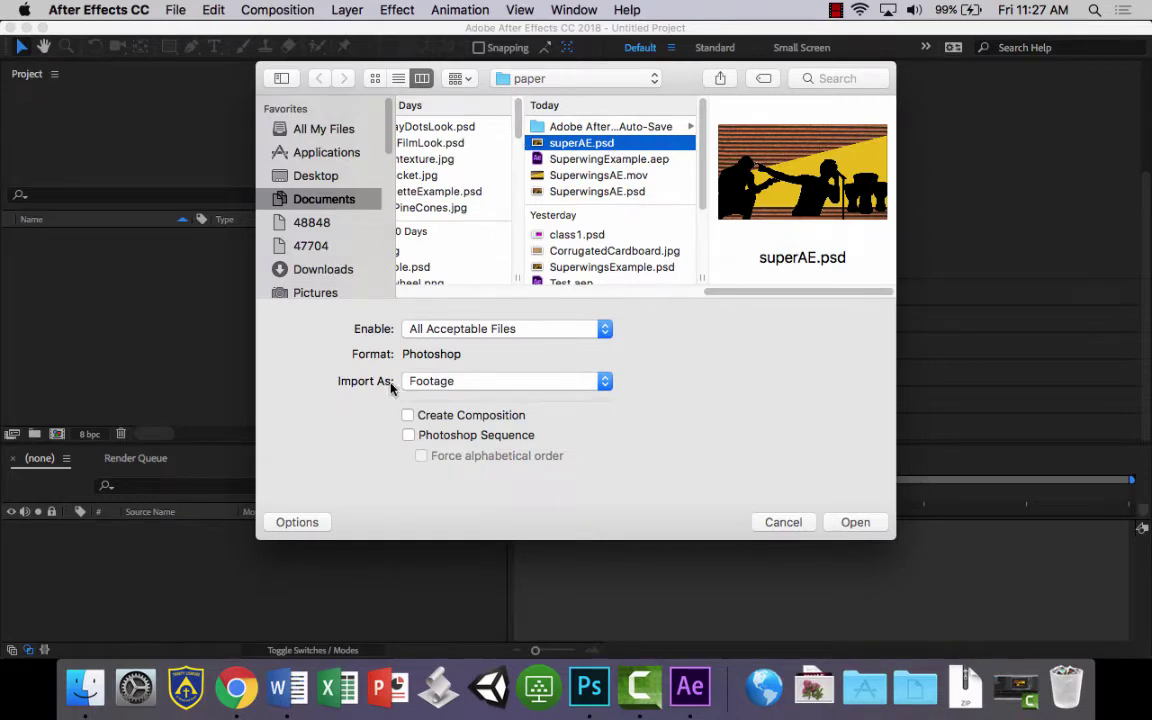
pyautogui.click(607, 386)
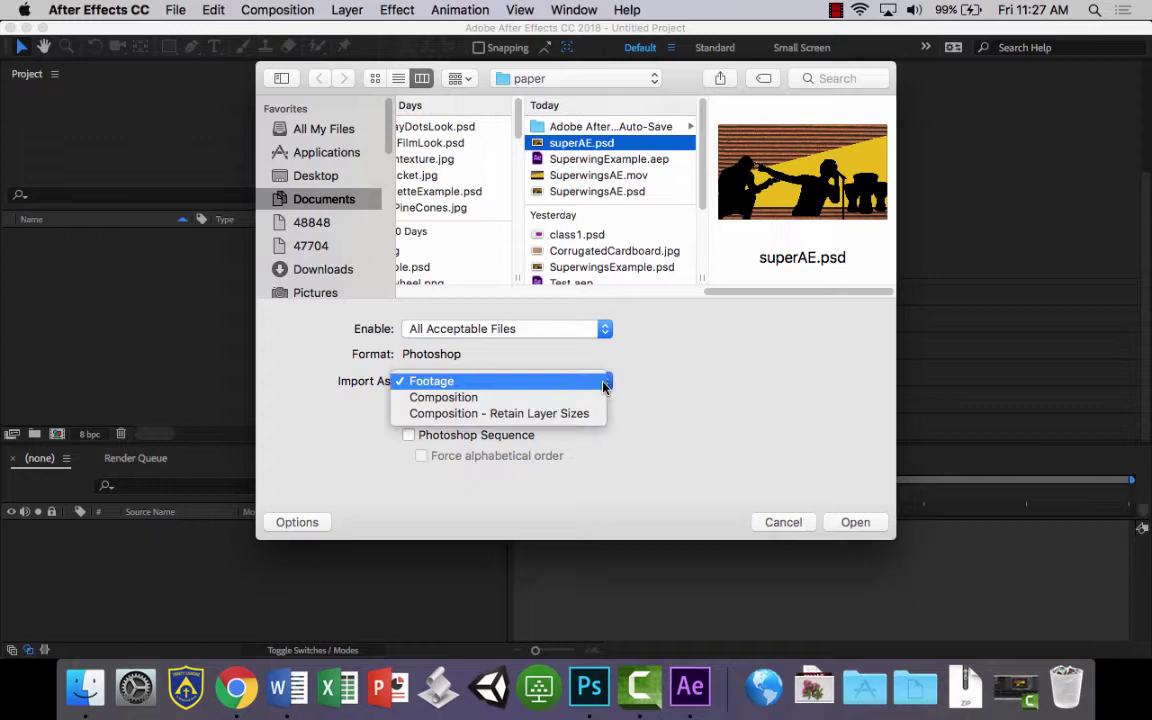
pyautogui.click(598, 416)
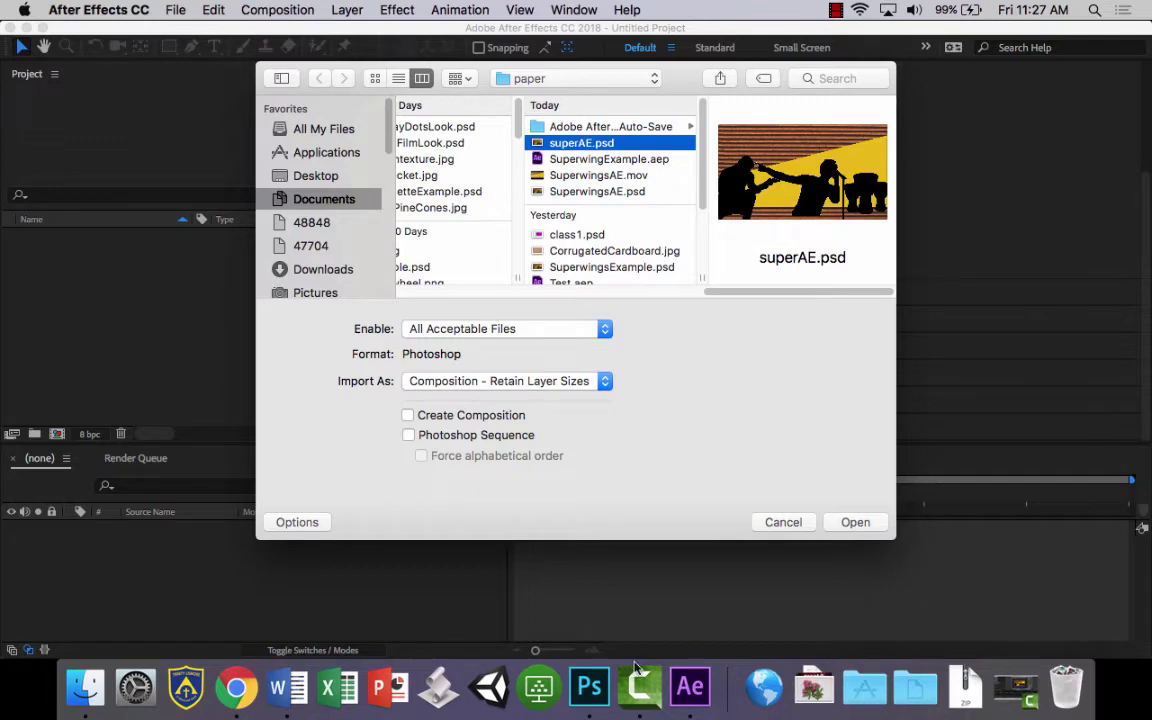
pyautogui.click(589, 686)
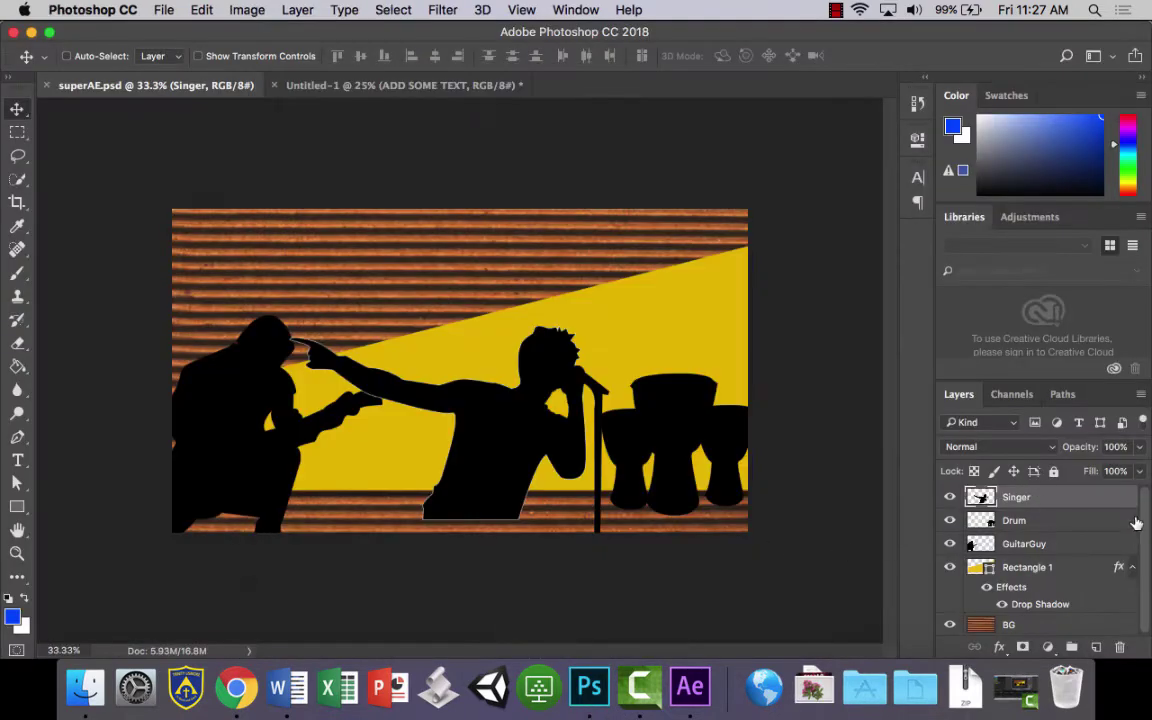
pyautogui.click(692, 686)
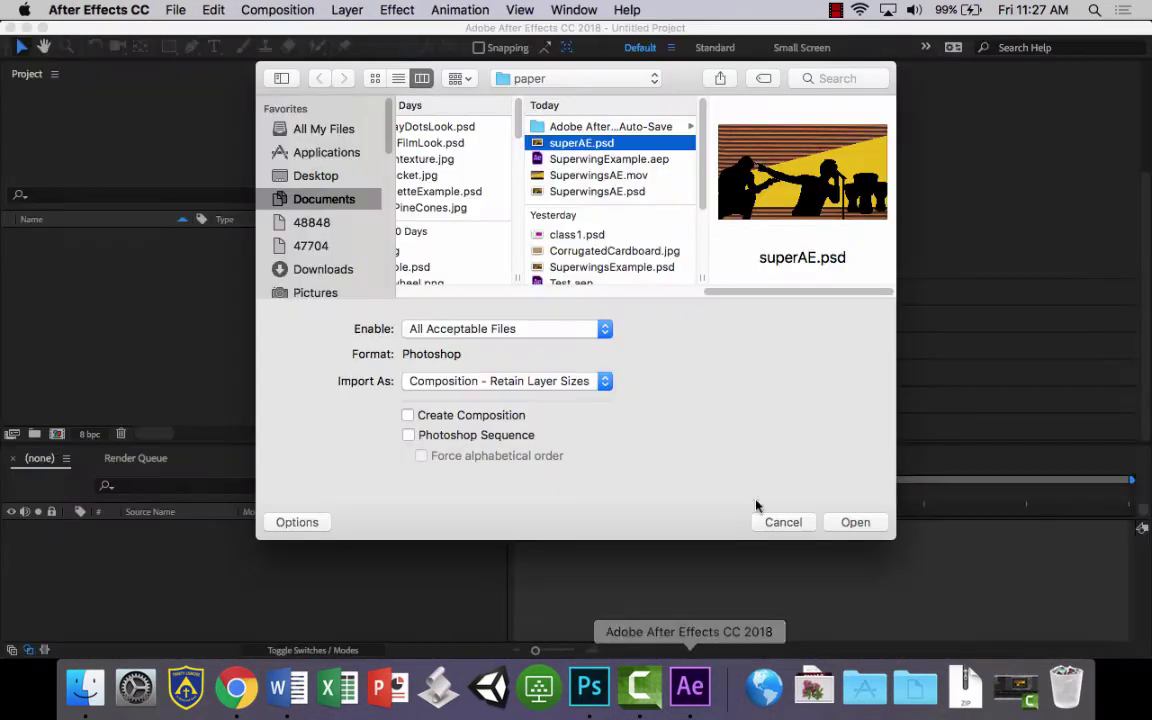
pyautogui.click(855, 522)
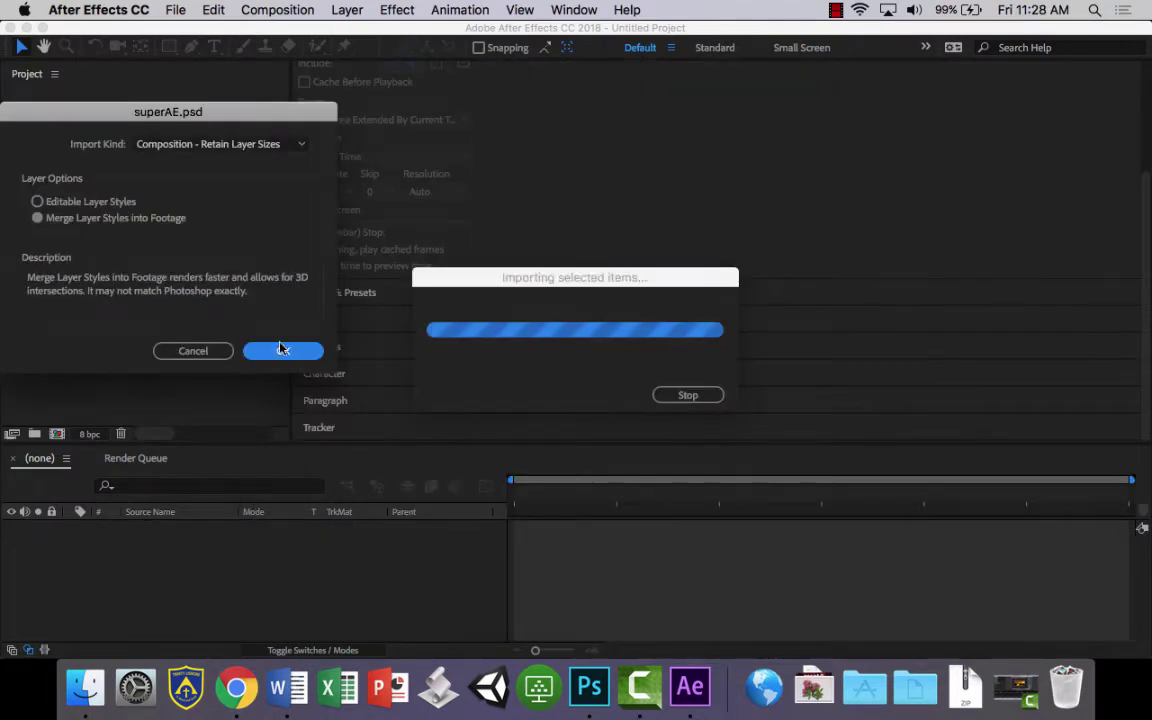
pyautogui.click(281, 350)
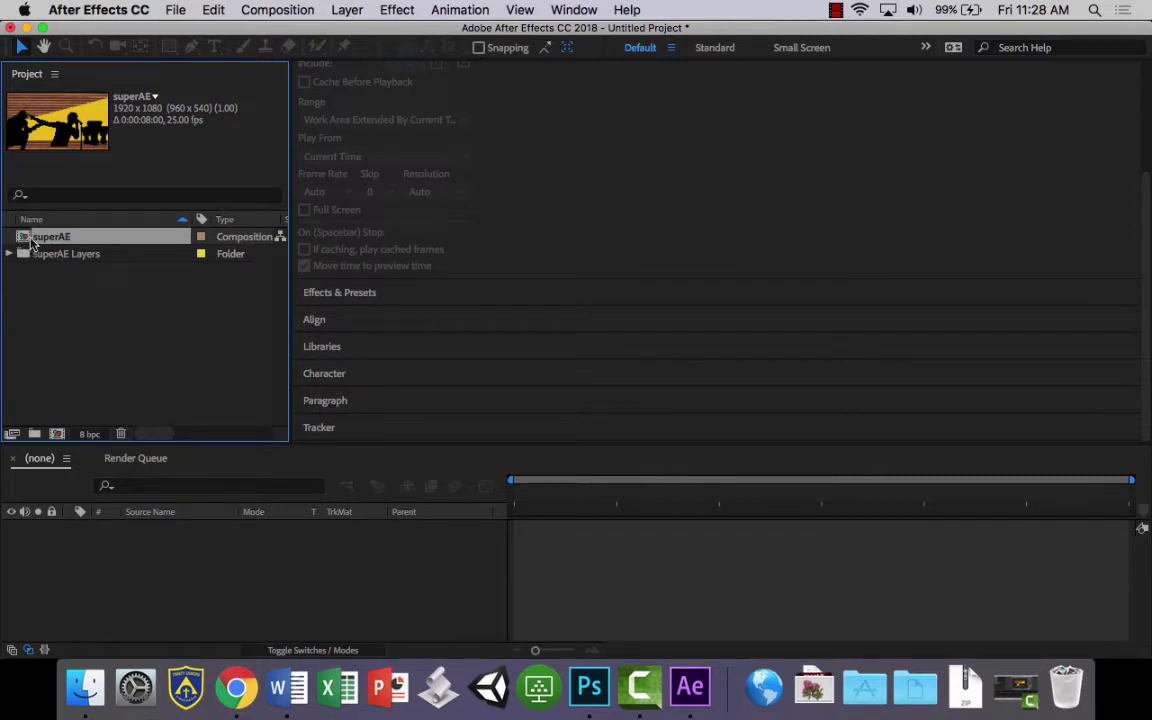
# Step: Turn off Guides in the superAE comp viewer and compare it with the Photoshop artwork
pyautogui.click(9, 254)
pyautogui.click(9, 254)
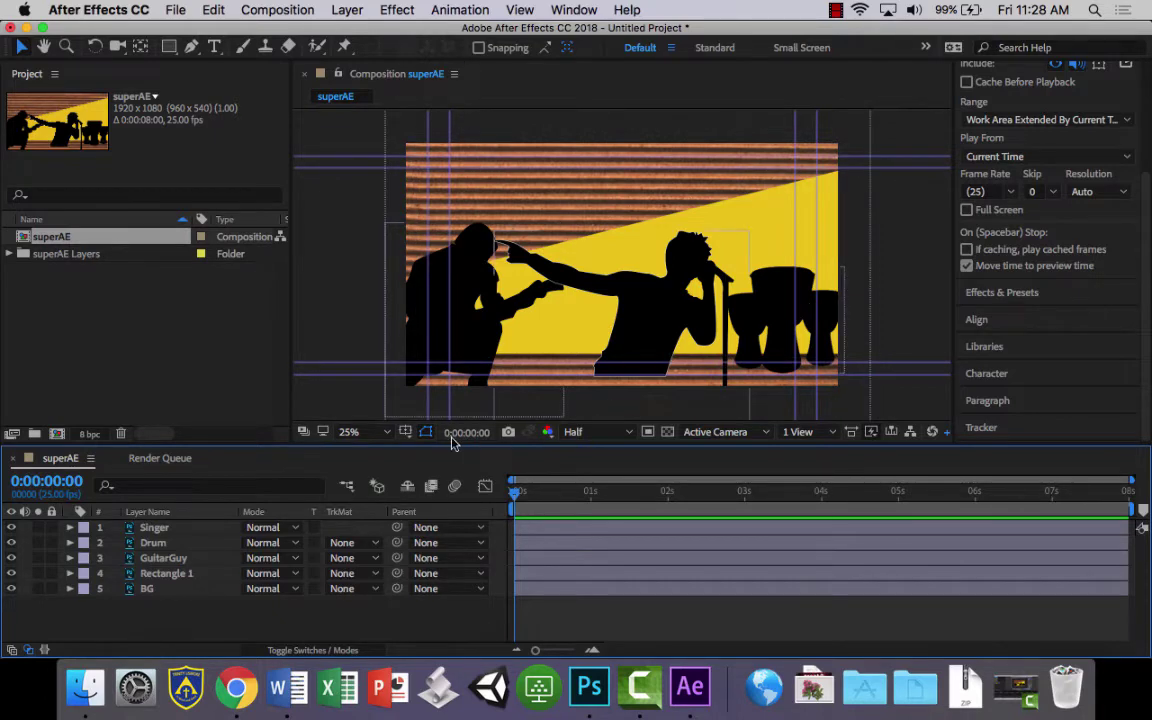
pyautogui.click(405, 431)
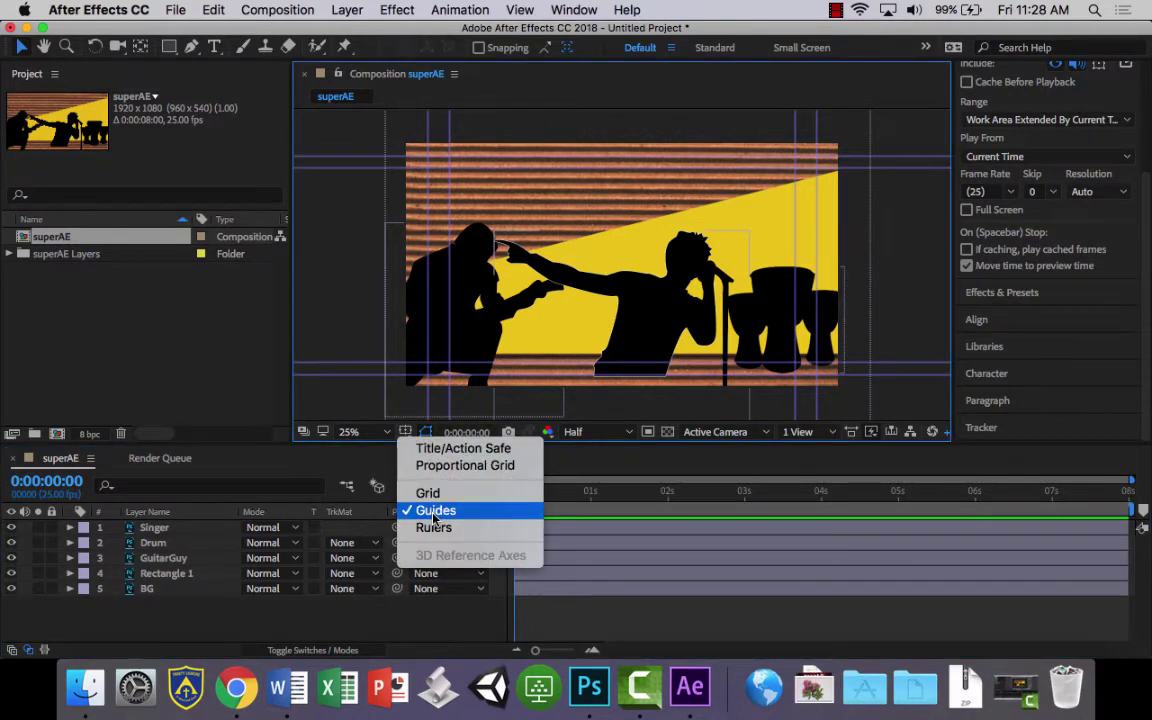
pyautogui.click(430, 511)
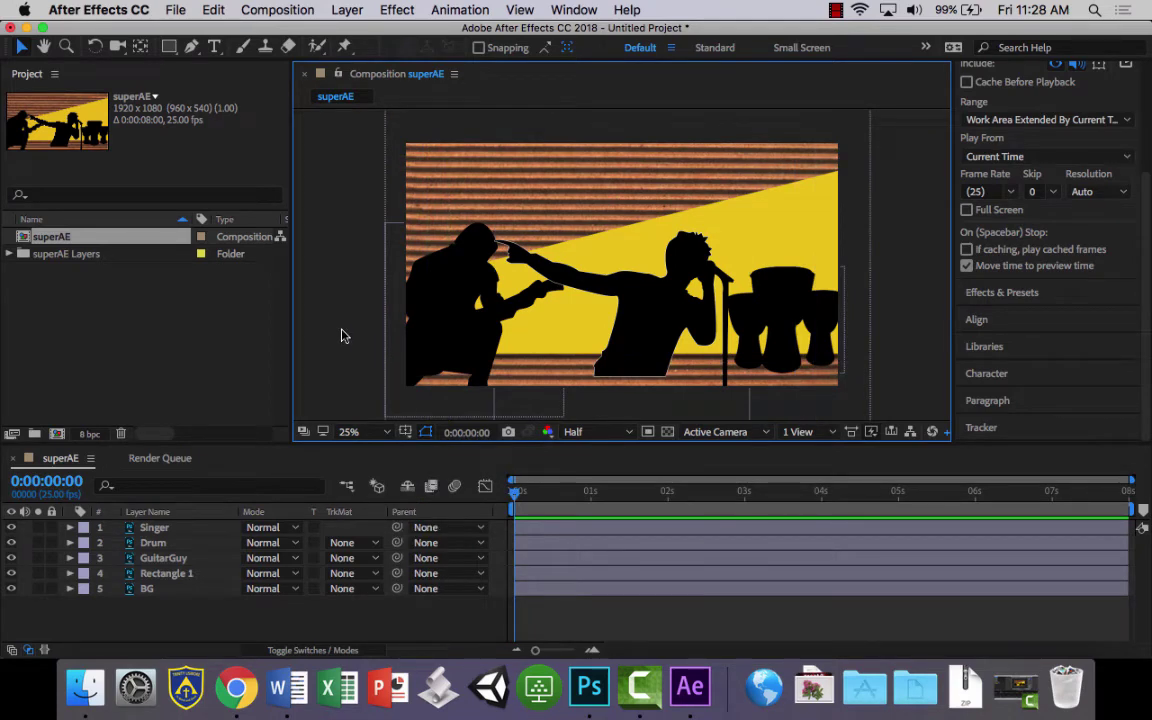
pyautogui.click(589, 686)
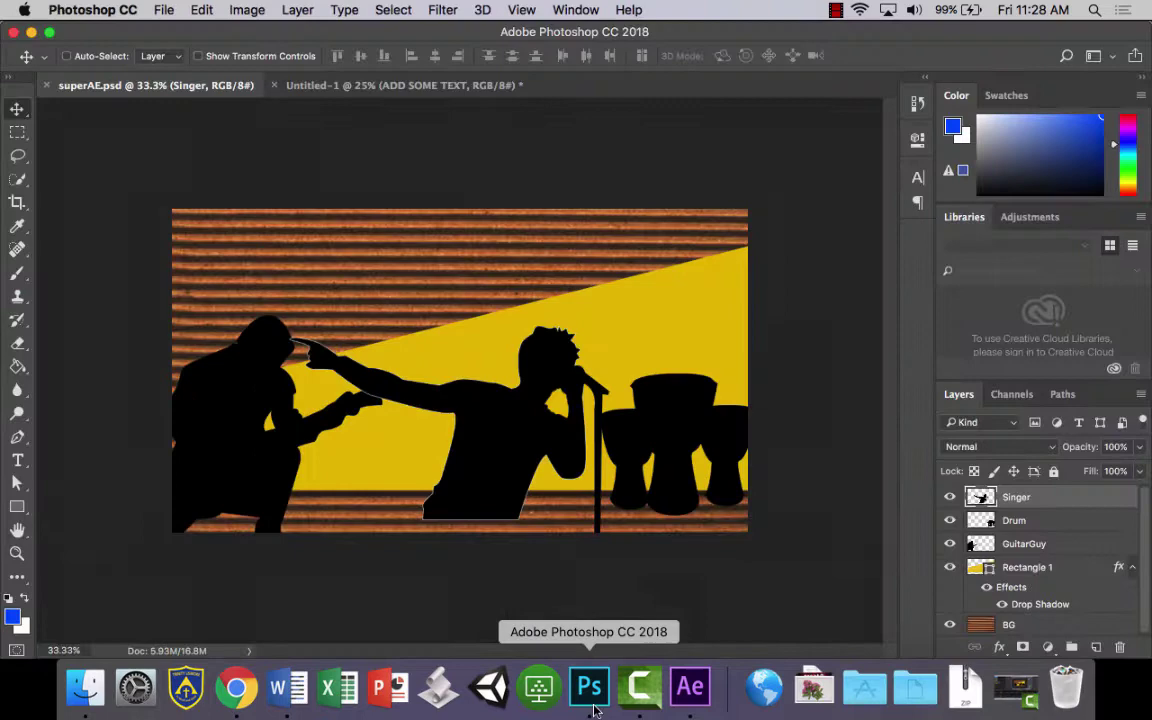
pyautogui.click(690, 686)
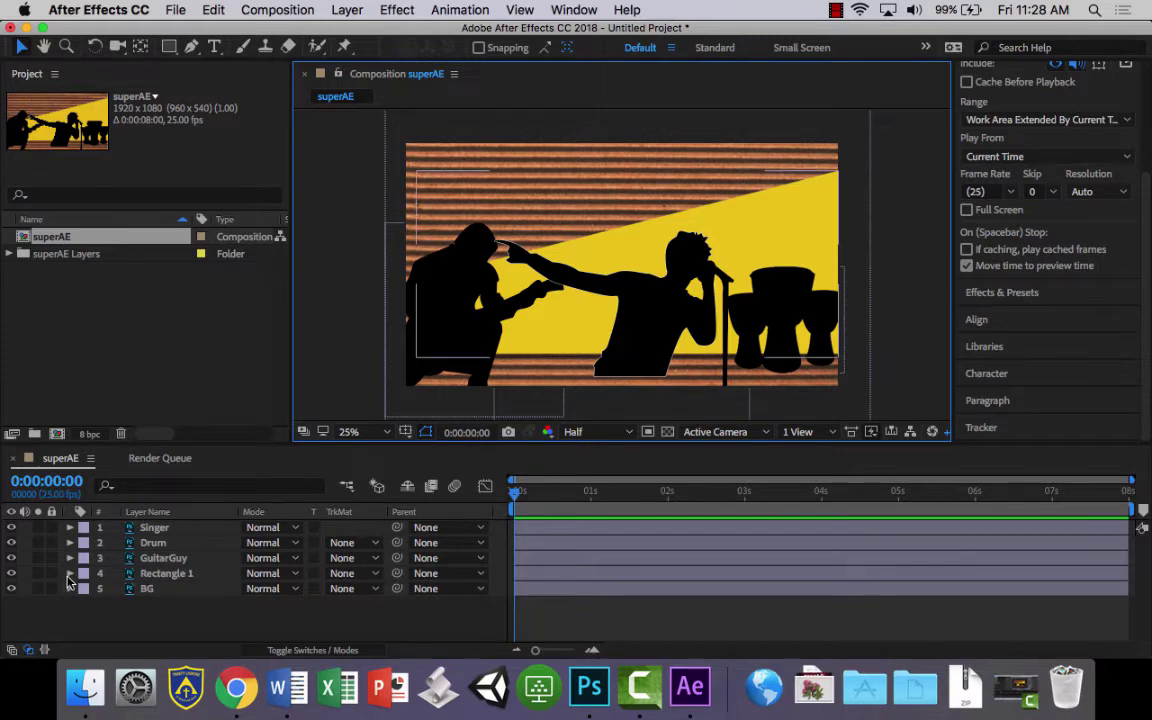
# Step: Duplicate Rectangle 1 and move the new Rectangle 2 just above GuitarGuy
pyautogui.click(170, 575)
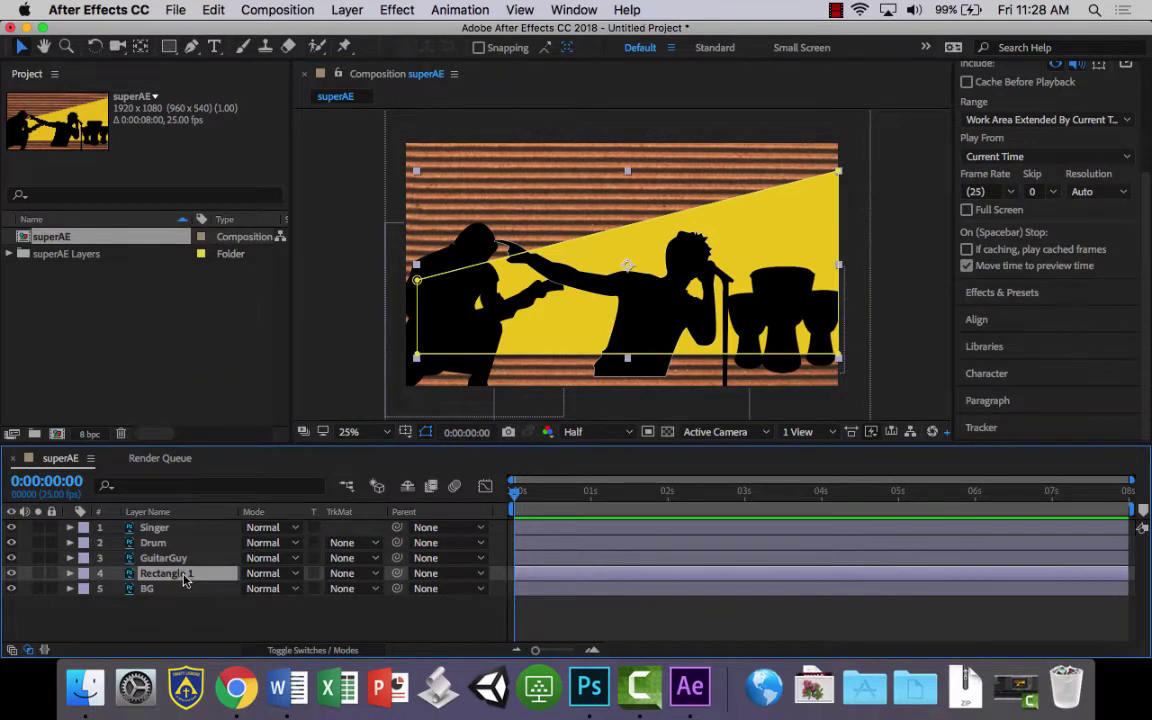
pyautogui.rightClick(183, 580)
pyautogui.click(139, 522)
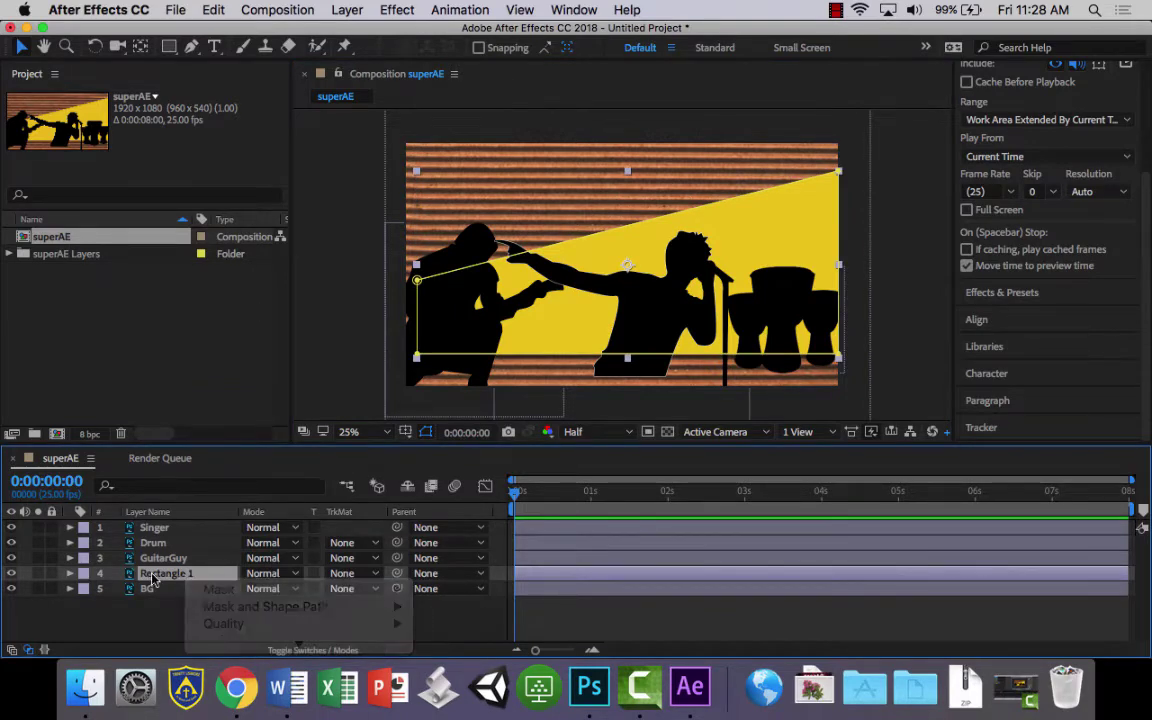
pyautogui.click(213, 10)
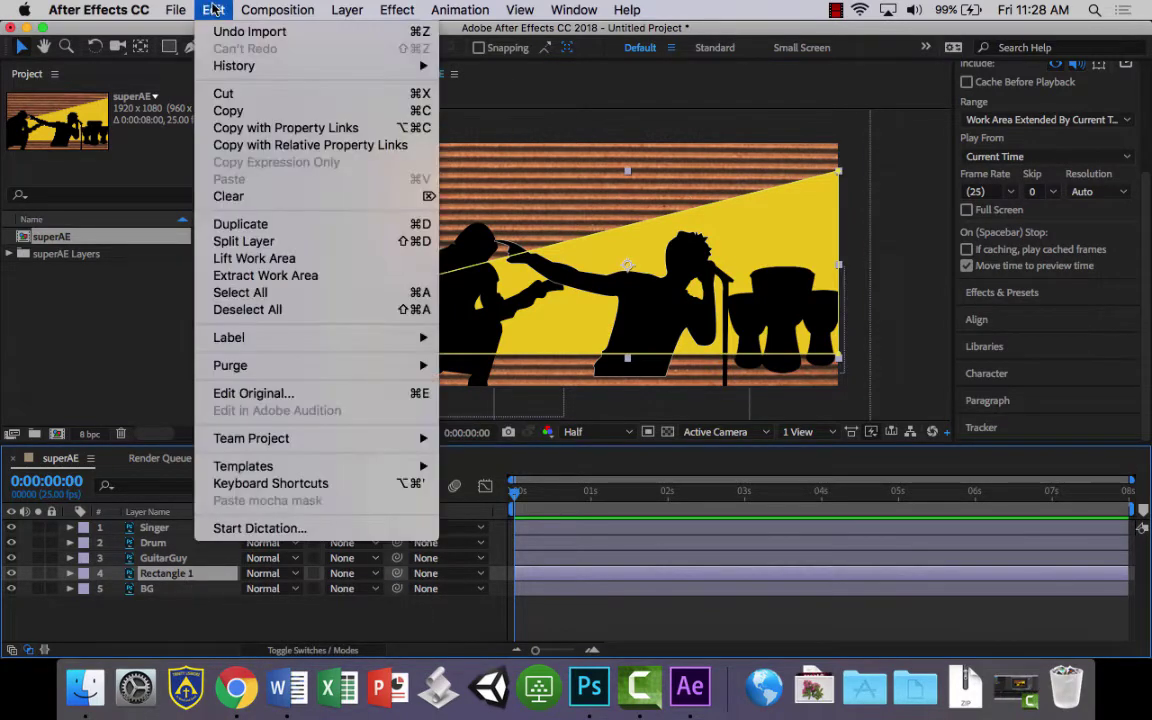
pyautogui.click(242, 224)
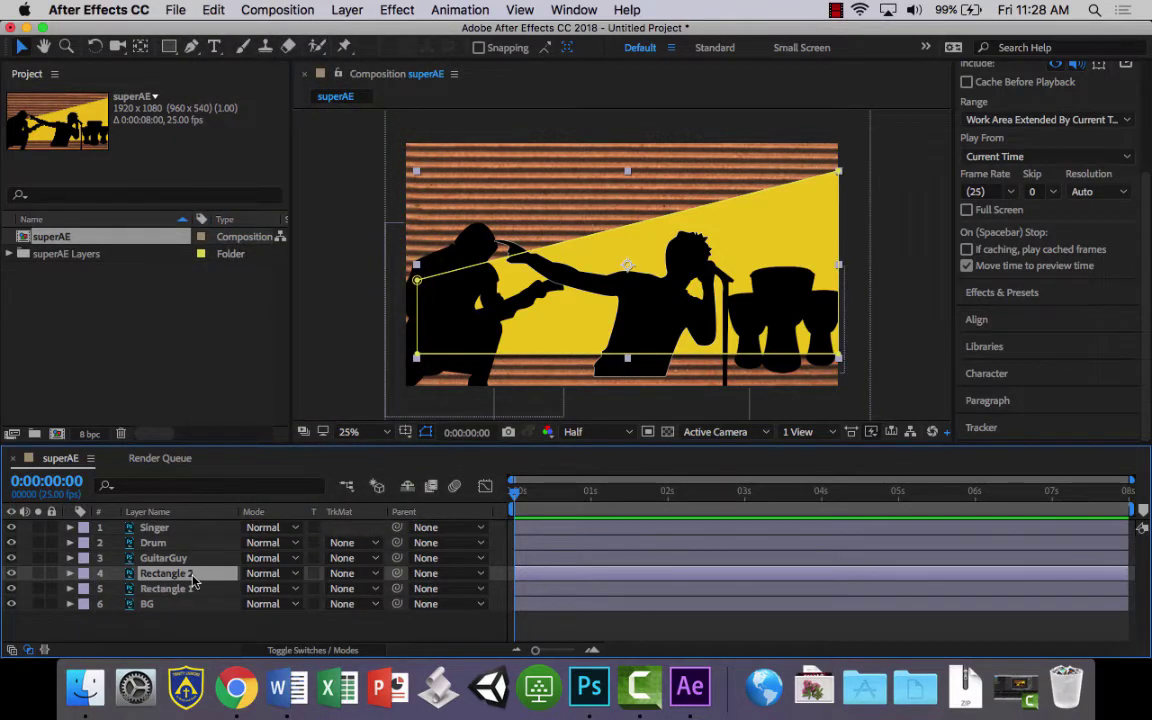
pyautogui.moveTo(197, 580); pyautogui.dragTo(198, 558)
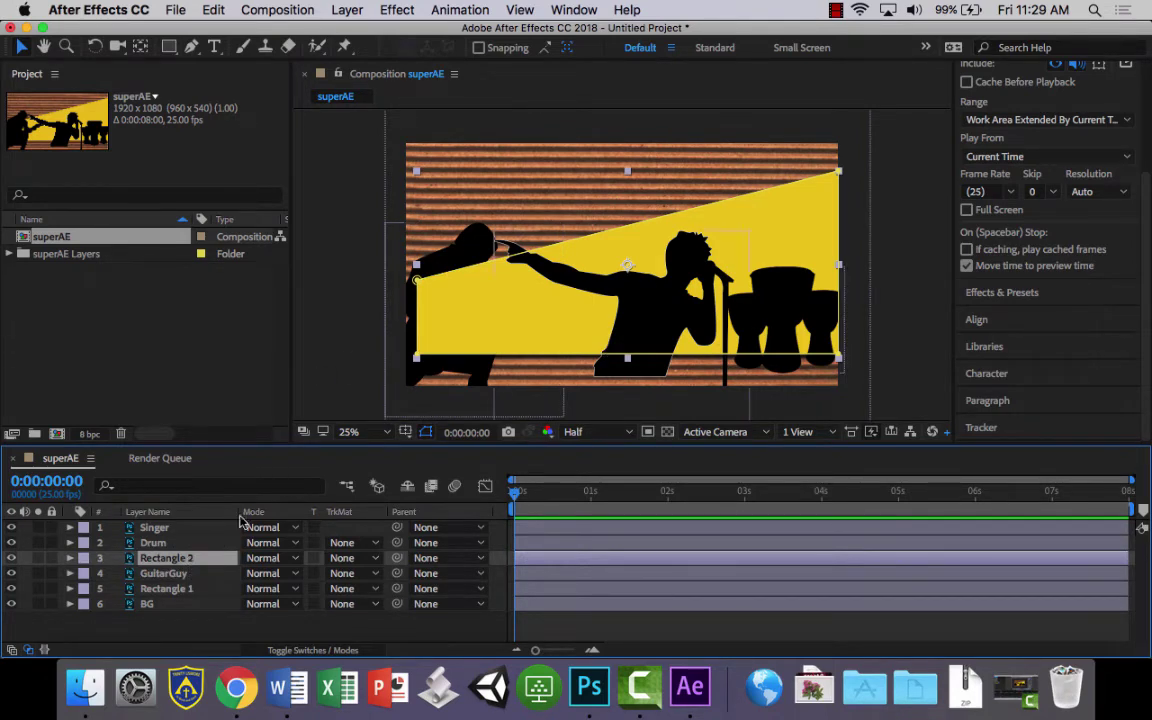
# Step: Set GuitarGuy's track matte to Alpha Matte and nudge the guitarist up and right
pyautogui.click(165, 574)
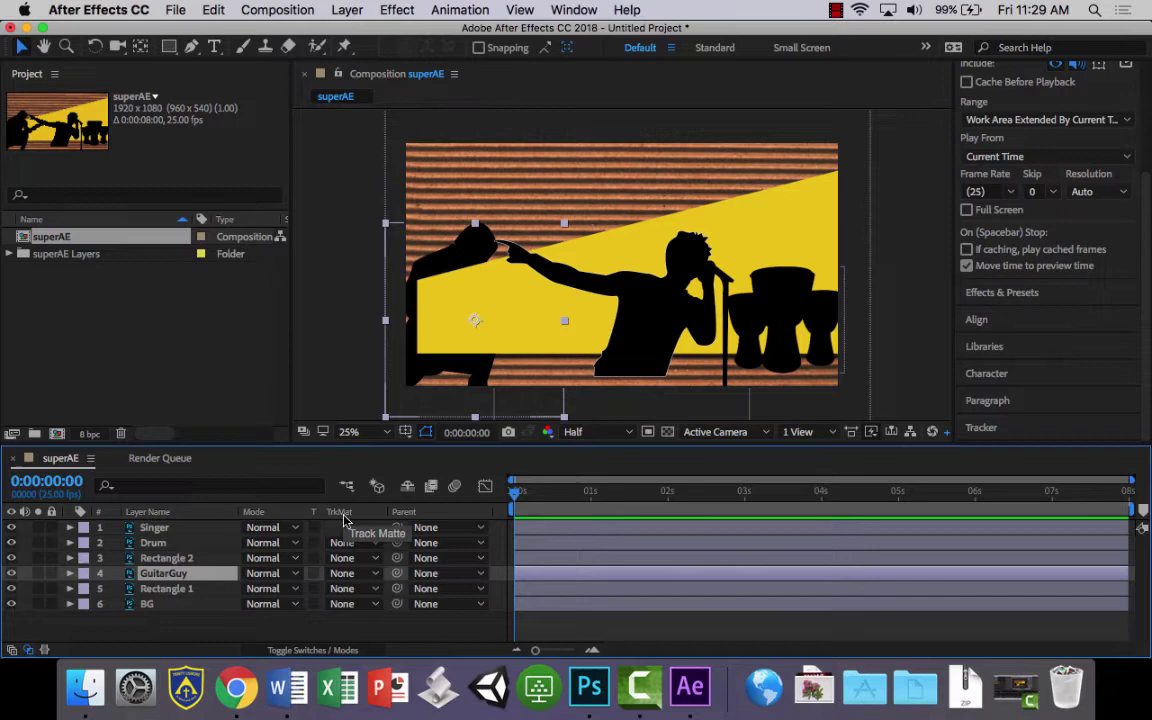
pyautogui.click(372, 576)
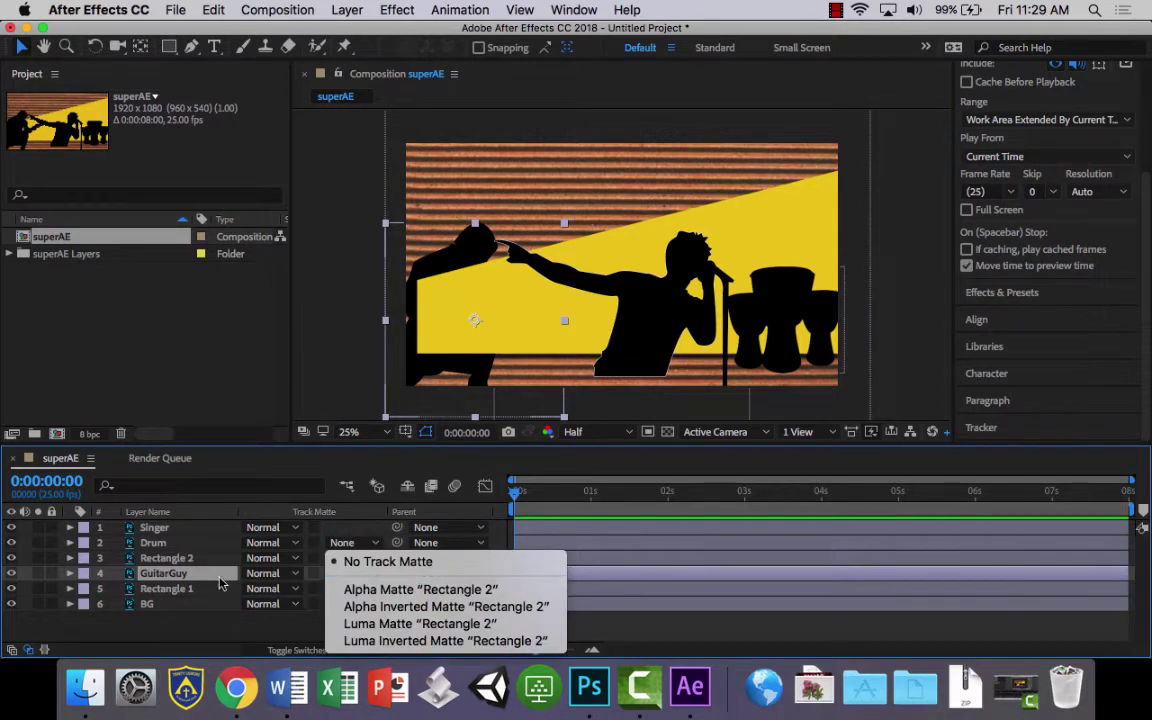
pyautogui.click(420, 589)
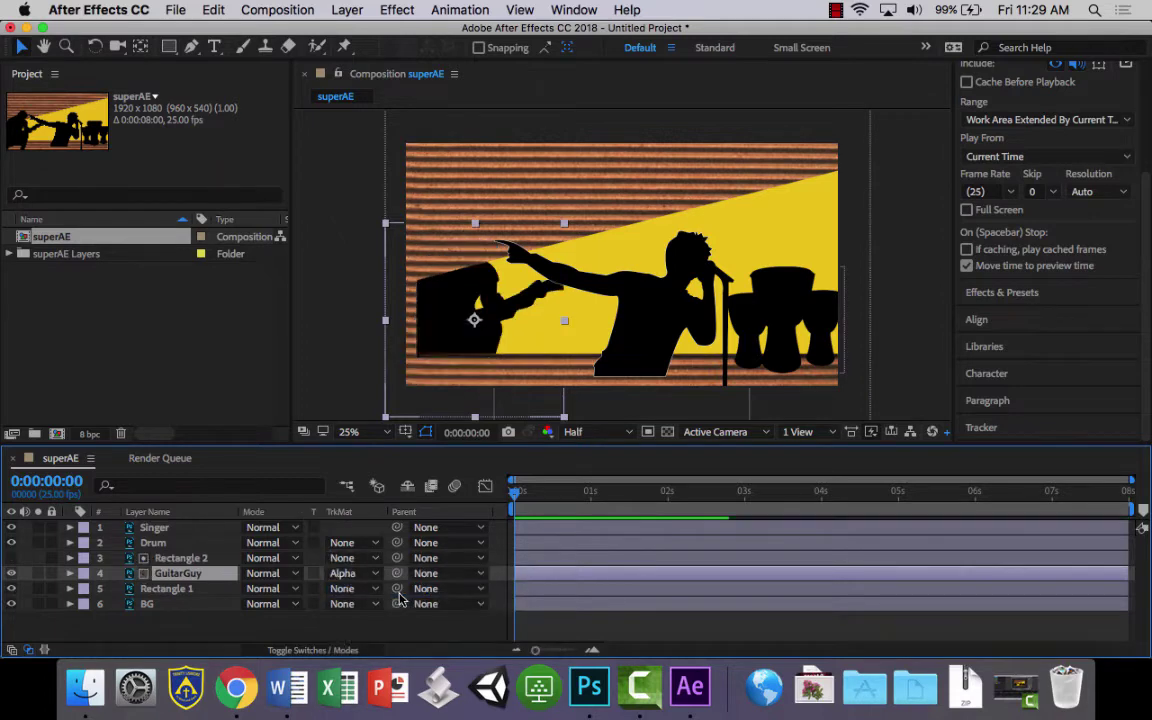
pyautogui.moveTo(436, 342); pyautogui.dragTo(453, 321)
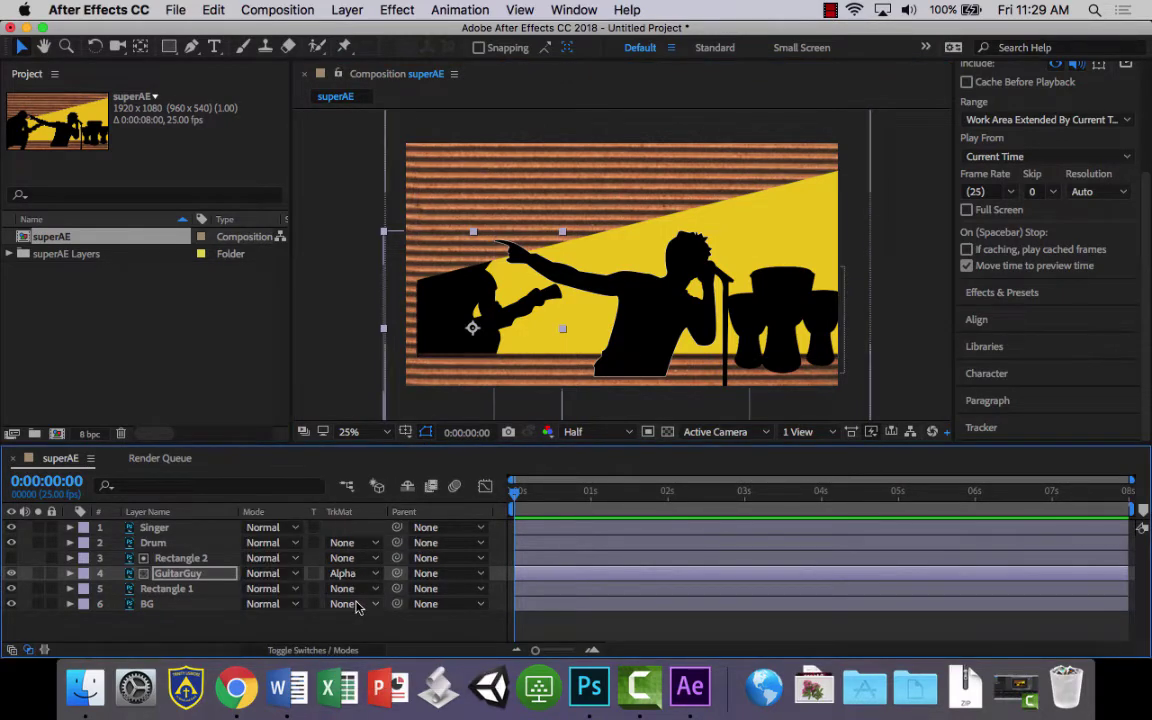
# Step: Duplicate Rectangle 2 as Rectangle 3 above Drum and set Drum's track matte to Alpha Matte
pyautogui.click(192, 560)
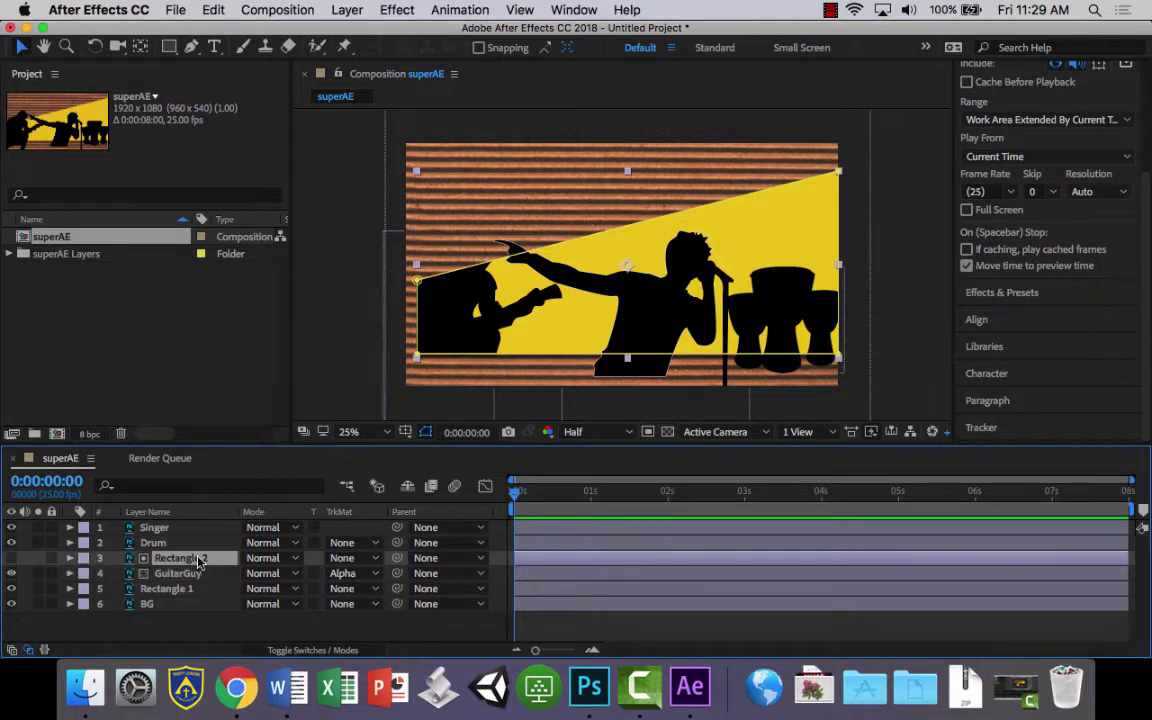
pyautogui.rightClick(199, 563)
pyautogui.click(257, 324)
pyautogui.click(215, 10)
pyautogui.click(292, 224)
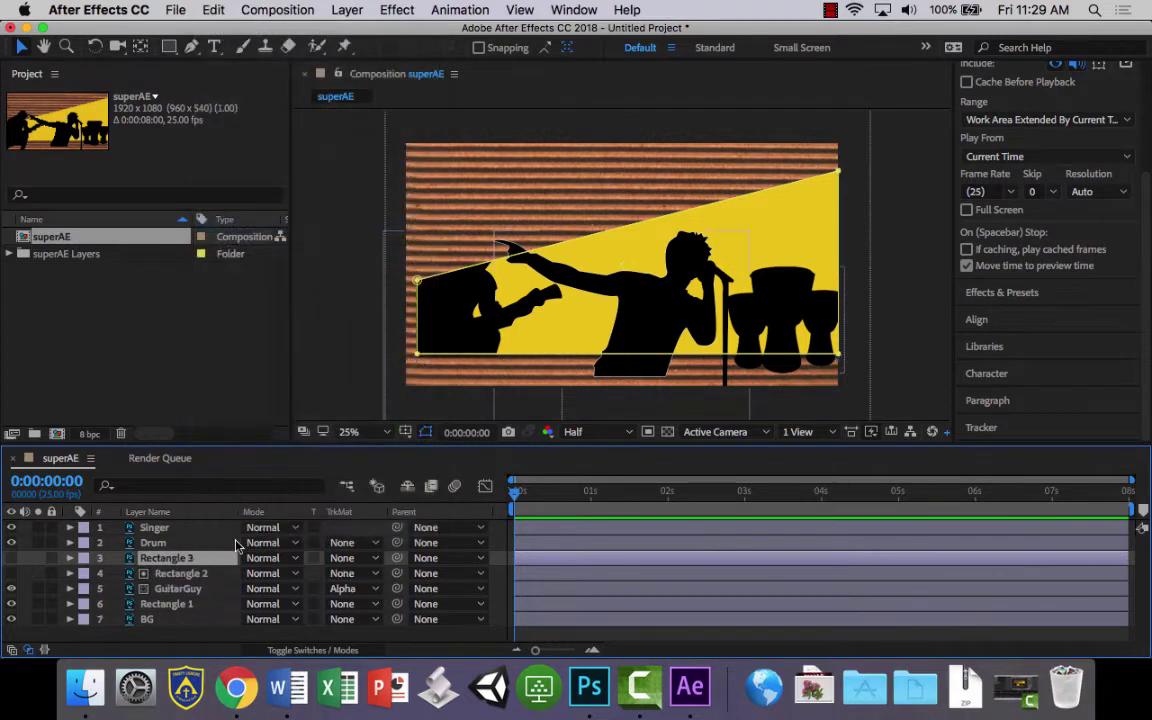
pyautogui.moveTo(178, 557); pyautogui.dragTo(183, 544)
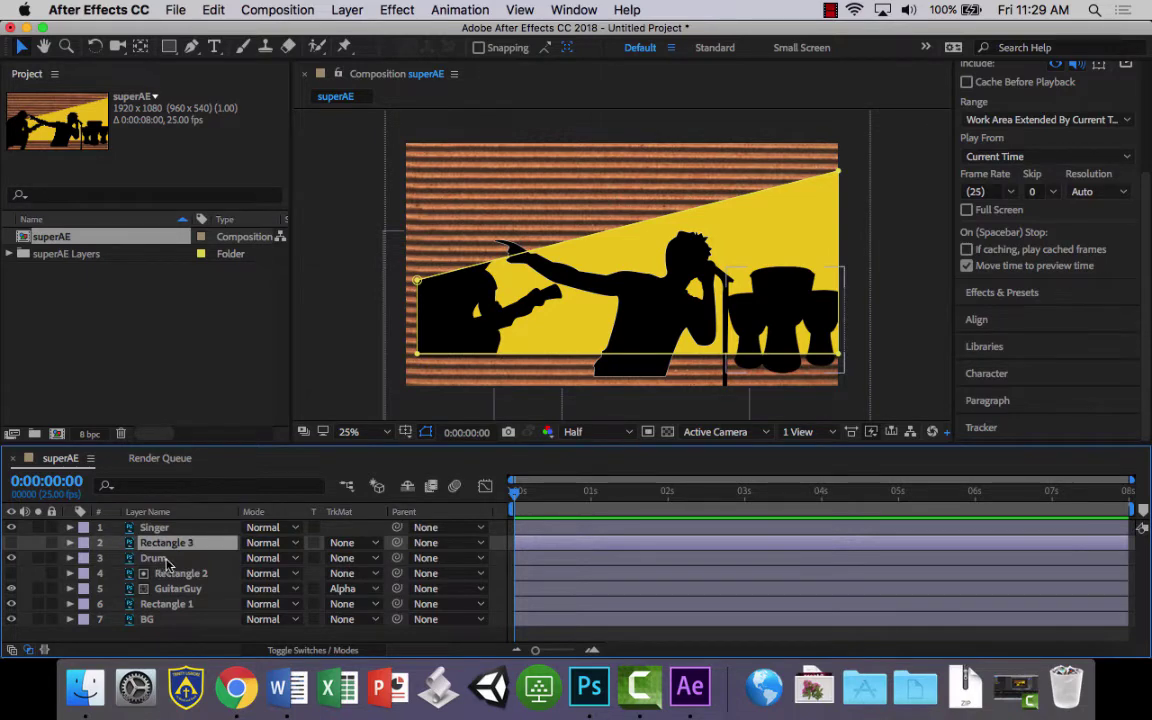
pyautogui.click(160, 558)
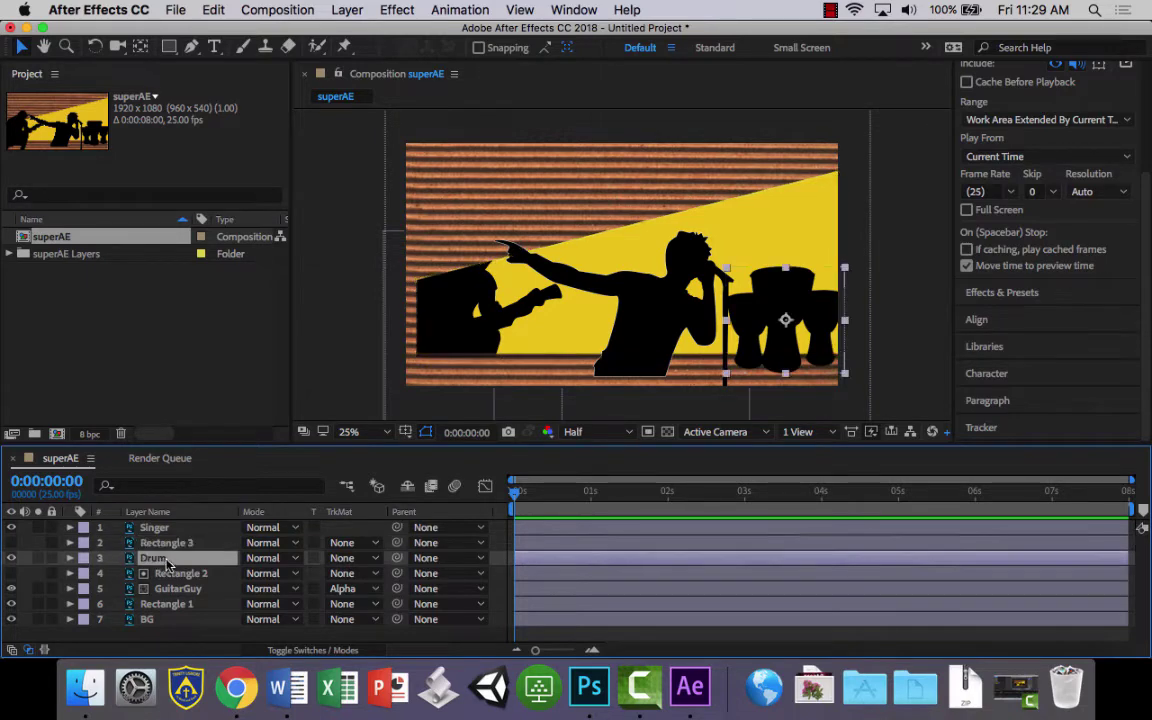
pyautogui.click(371, 560)
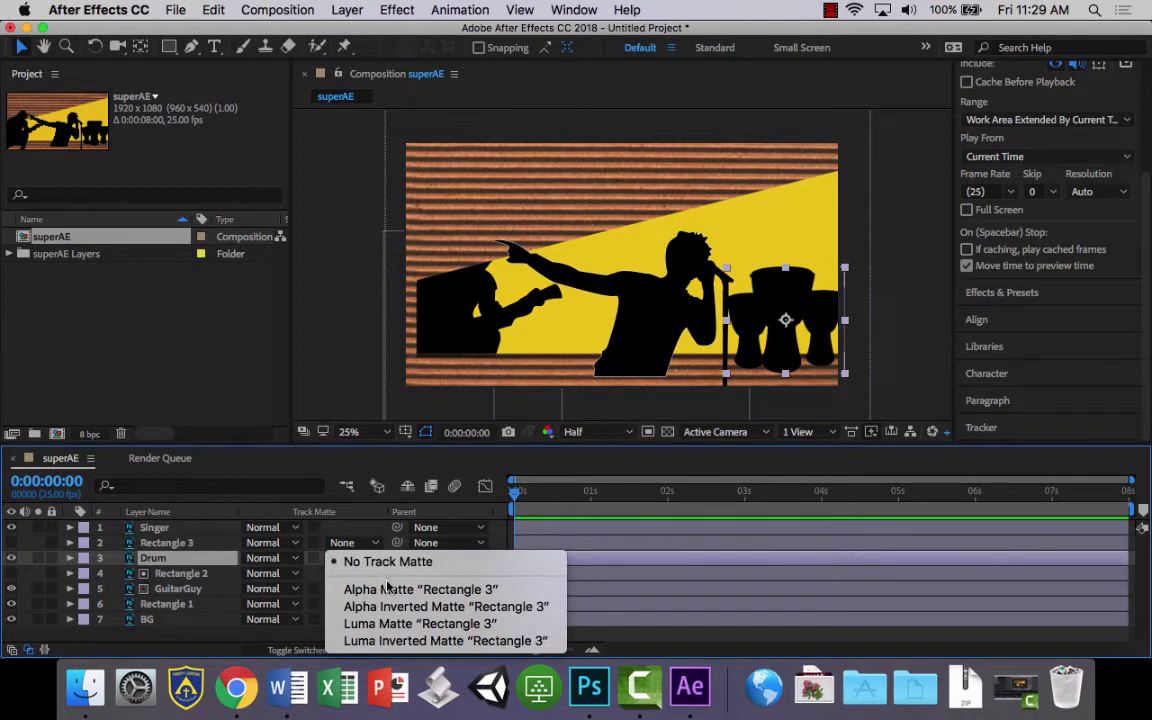
pyautogui.click(391, 590)
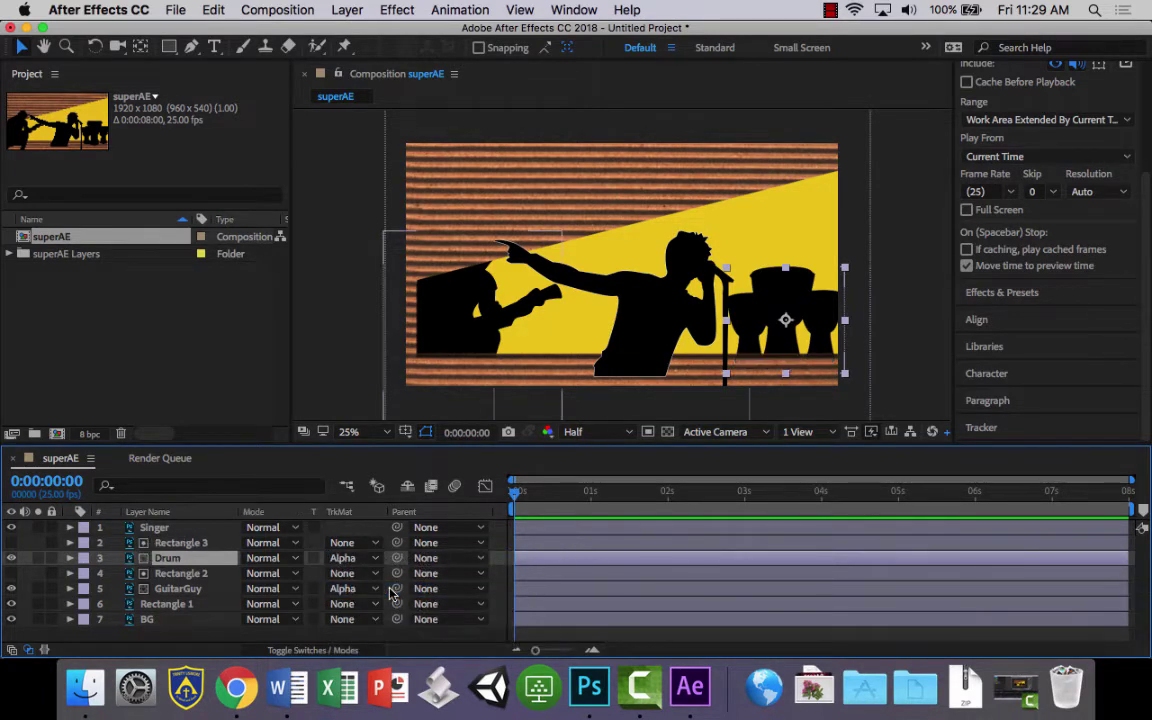
# Step: Duplicate Rectangle 3 as Rectangle 4 above Singer, alpha-matte Singer, and shift the singer right
pyautogui.click(193, 546)
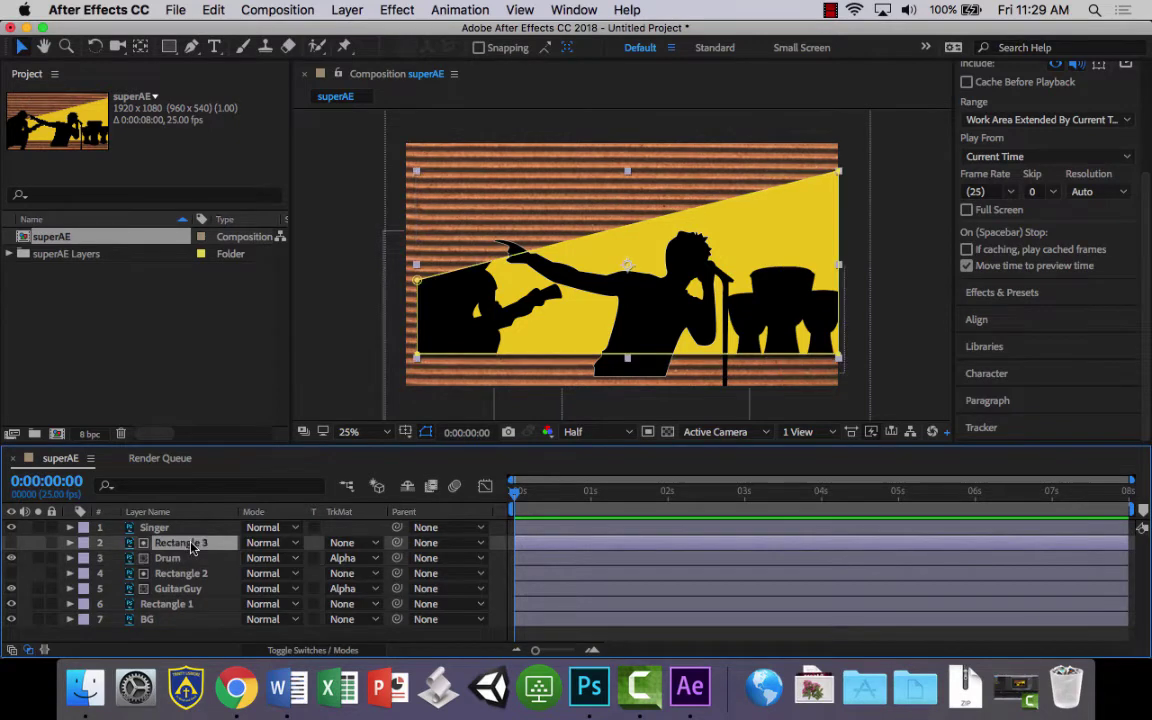
pyautogui.click(205, 10)
pyautogui.click(300, 222)
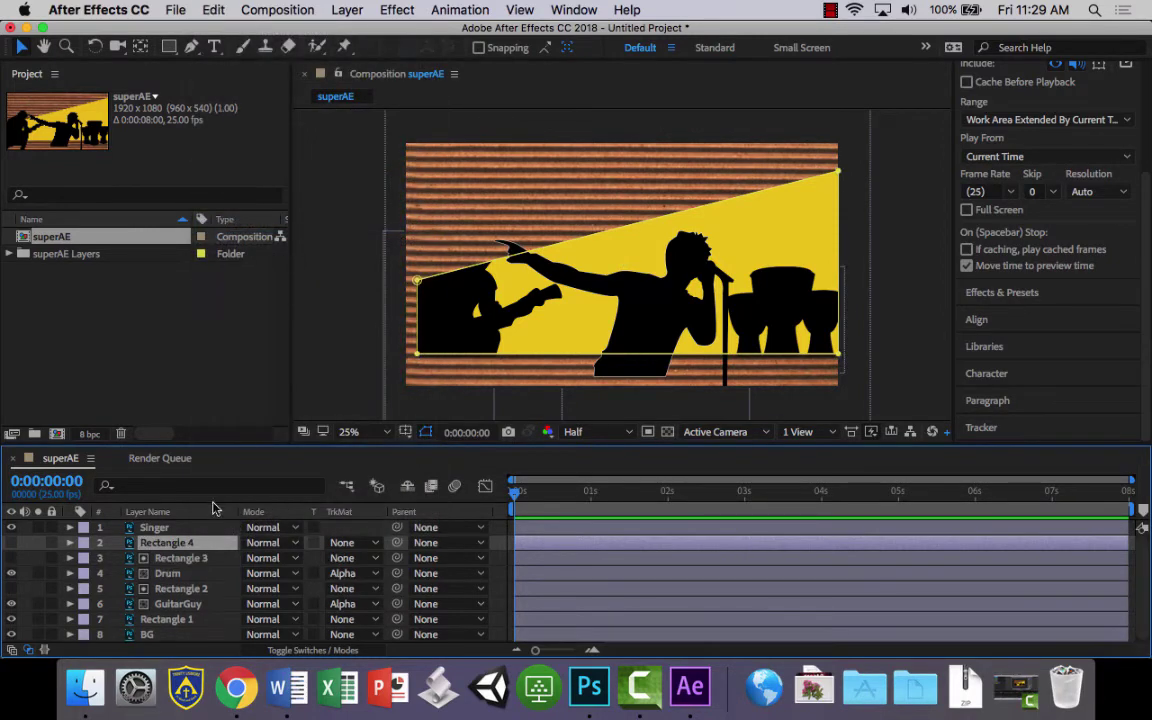
pyautogui.moveTo(190, 545); pyautogui.dragTo(200, 527)
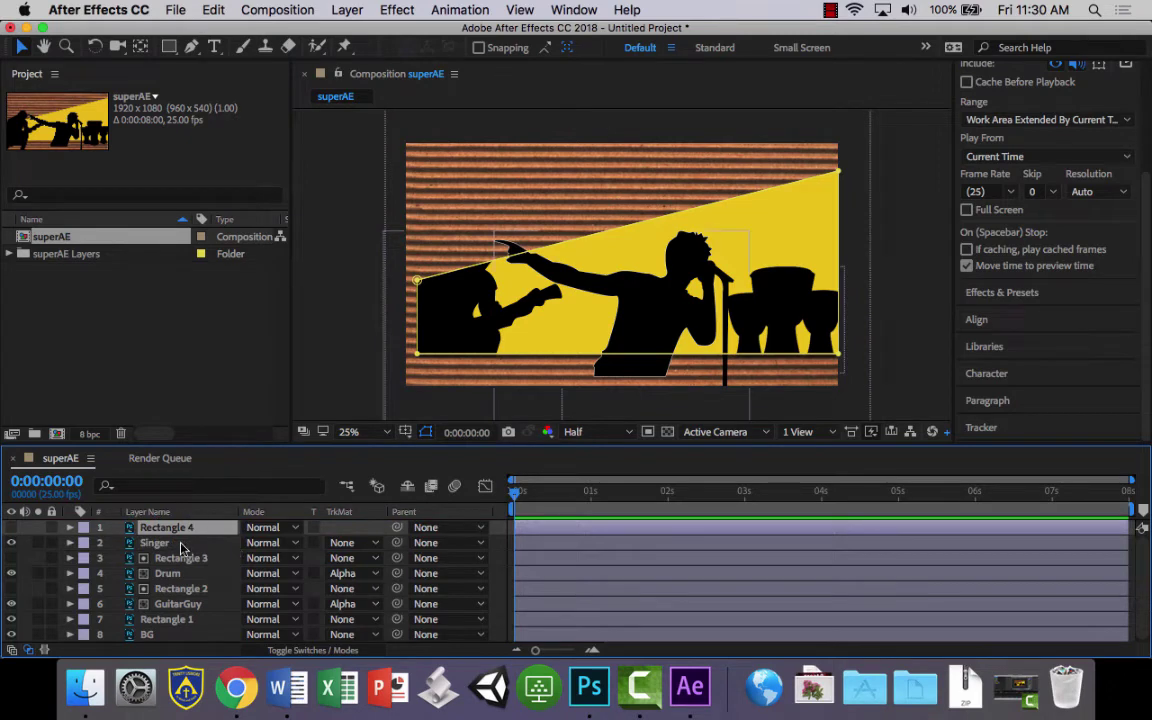
pyautogui.click(205, 543)
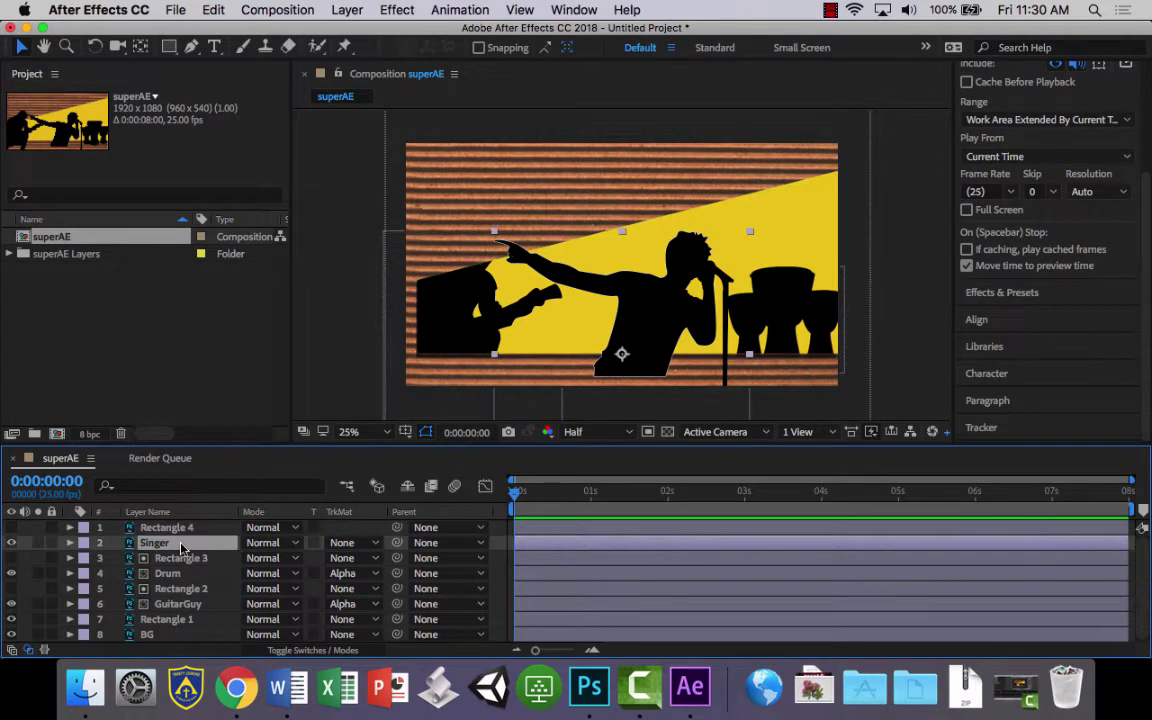
pyautogui.click(374, 543)
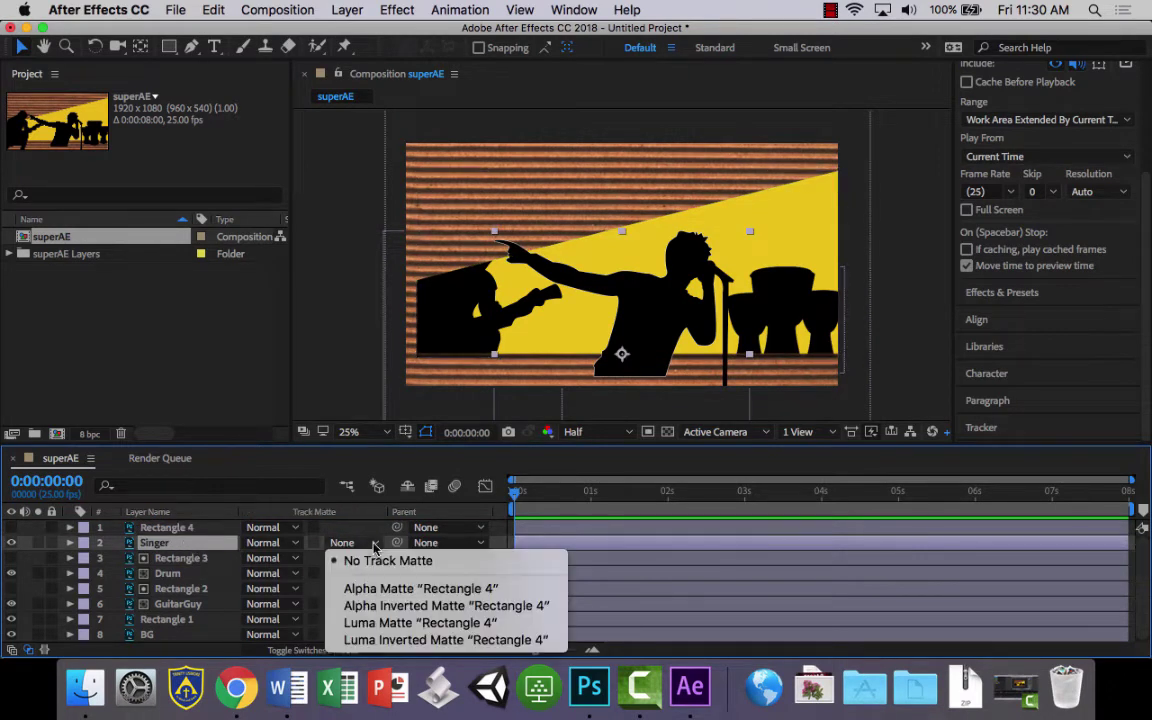
pyautogui.click(409, 589)
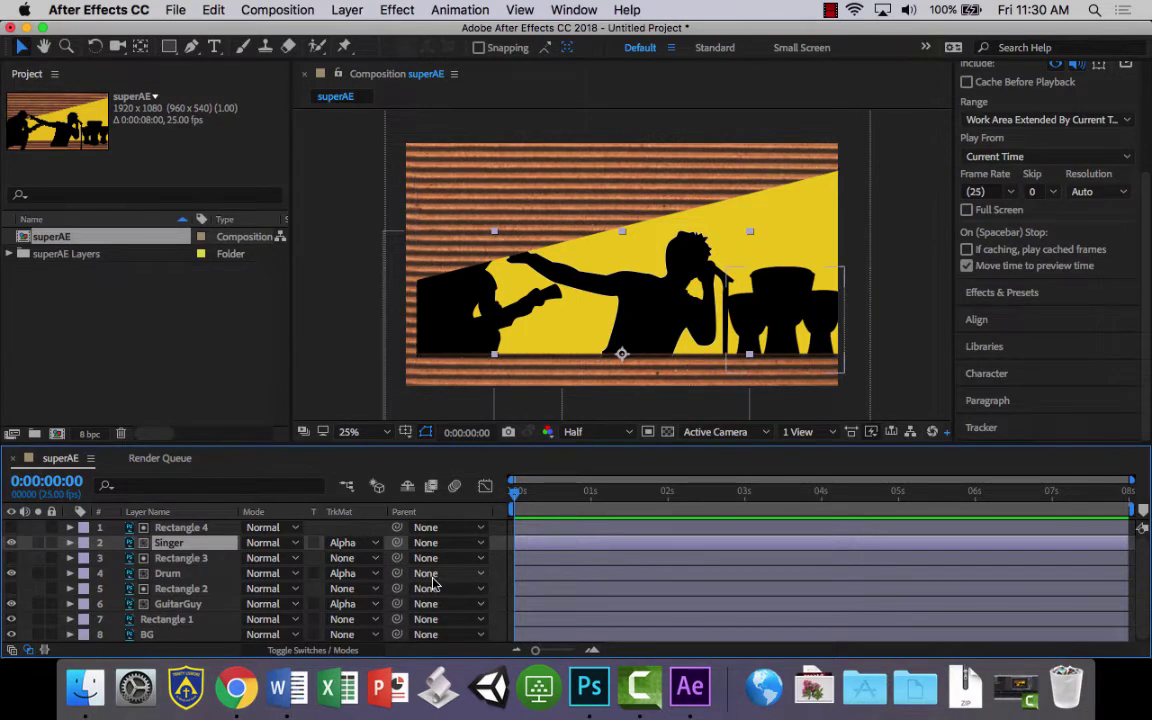
pyautogui.moveTo(578, 315); pyautogui.dragTo(658, 308)
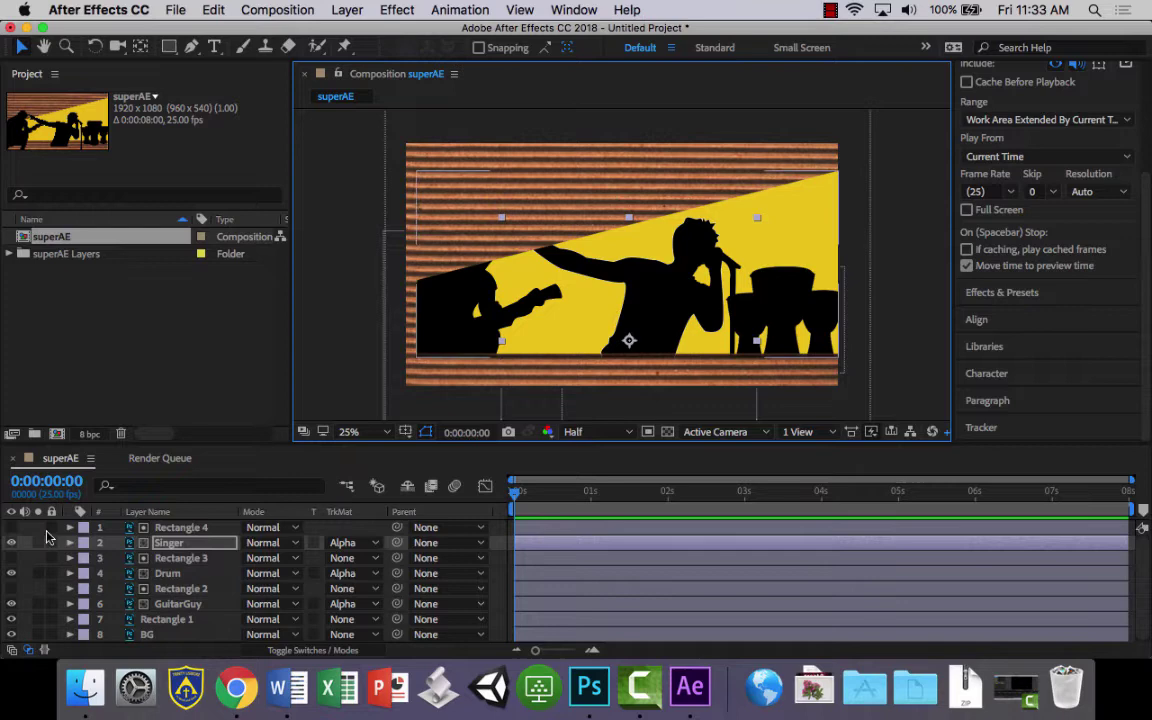
# Step: Lock the top layers, hide Drum and Singer, and drag GuitarGuy down below the frame
pyautogui.click(176, 606)
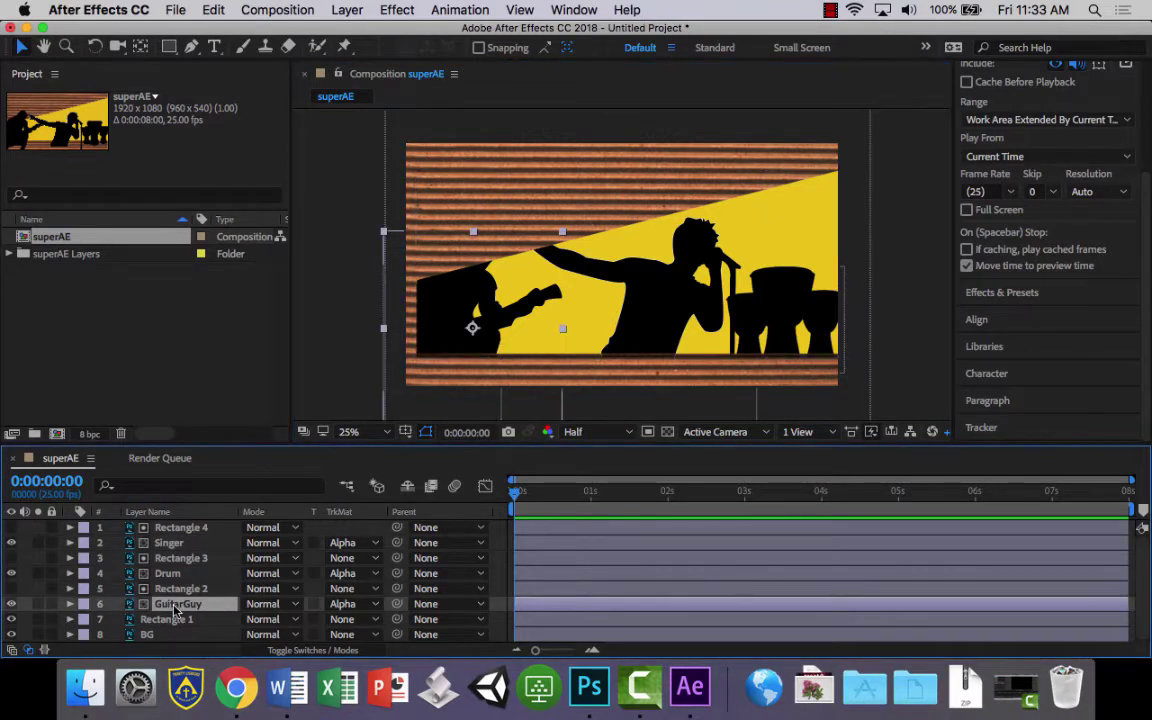
pyautogui.moveTo(52, 527); pyautogui.dragTo(58, 634)
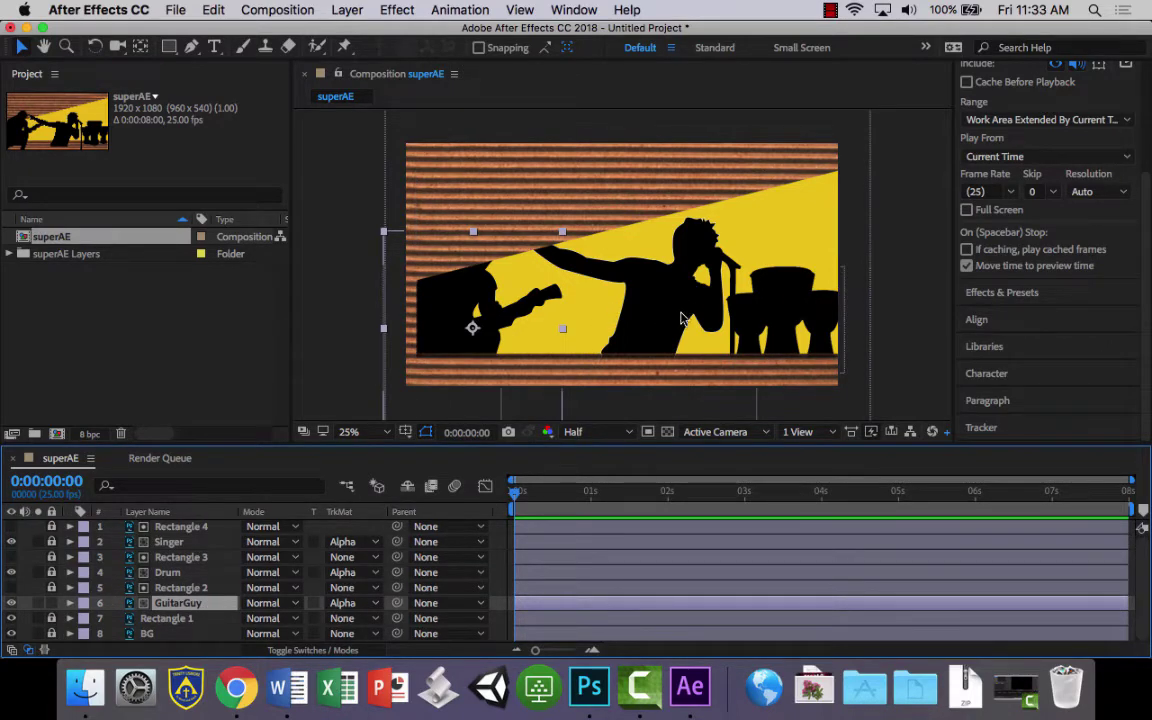
pyautogui.click(11, 572)
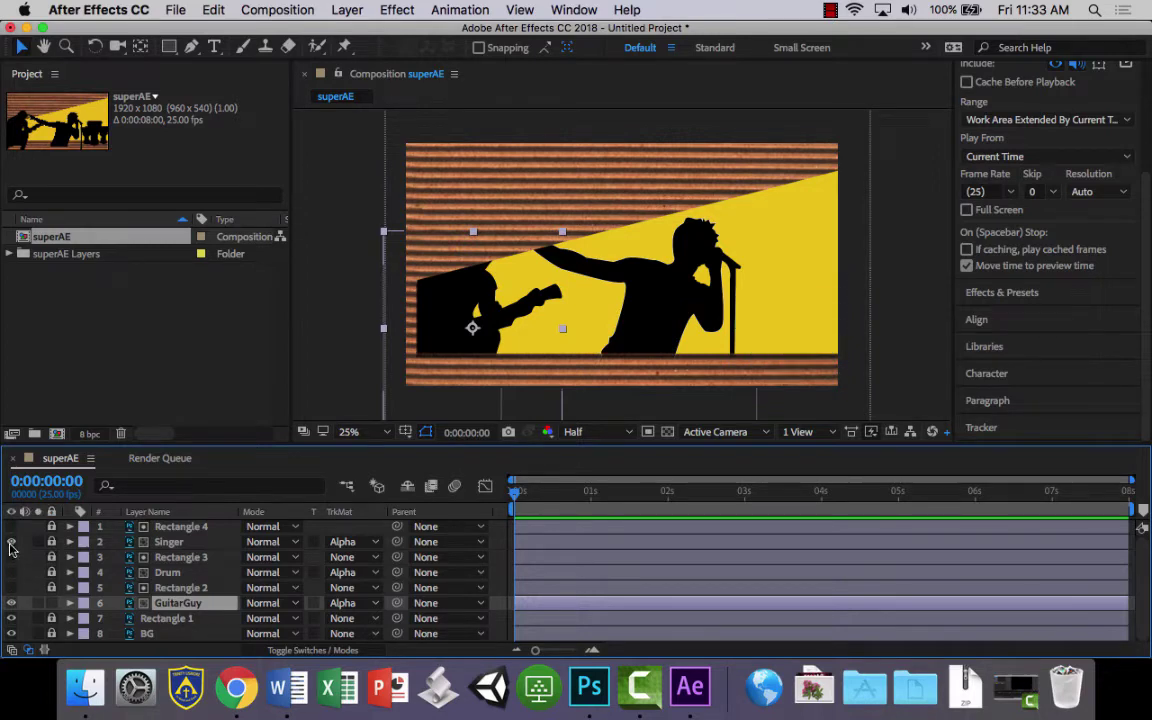
pyautogui.click(12, 542)
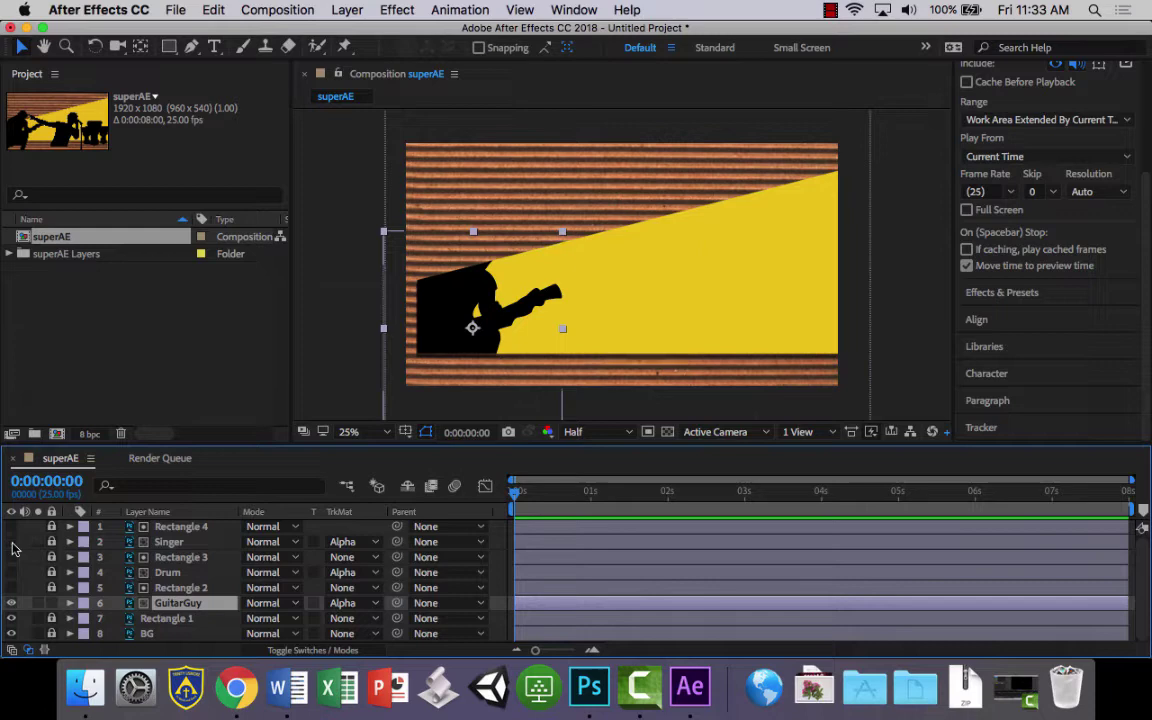
pyautogui.moveTo(483, 315); pyautogui.dragTo(507, 424)
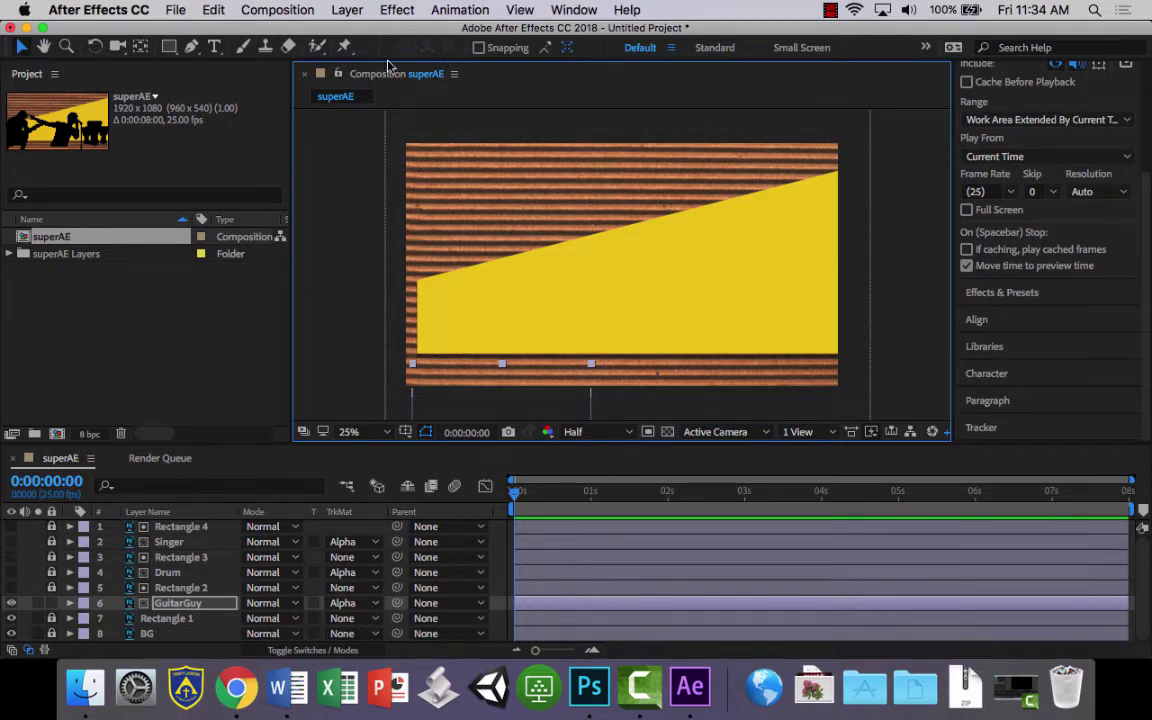
pyautogui.click(279, 11)
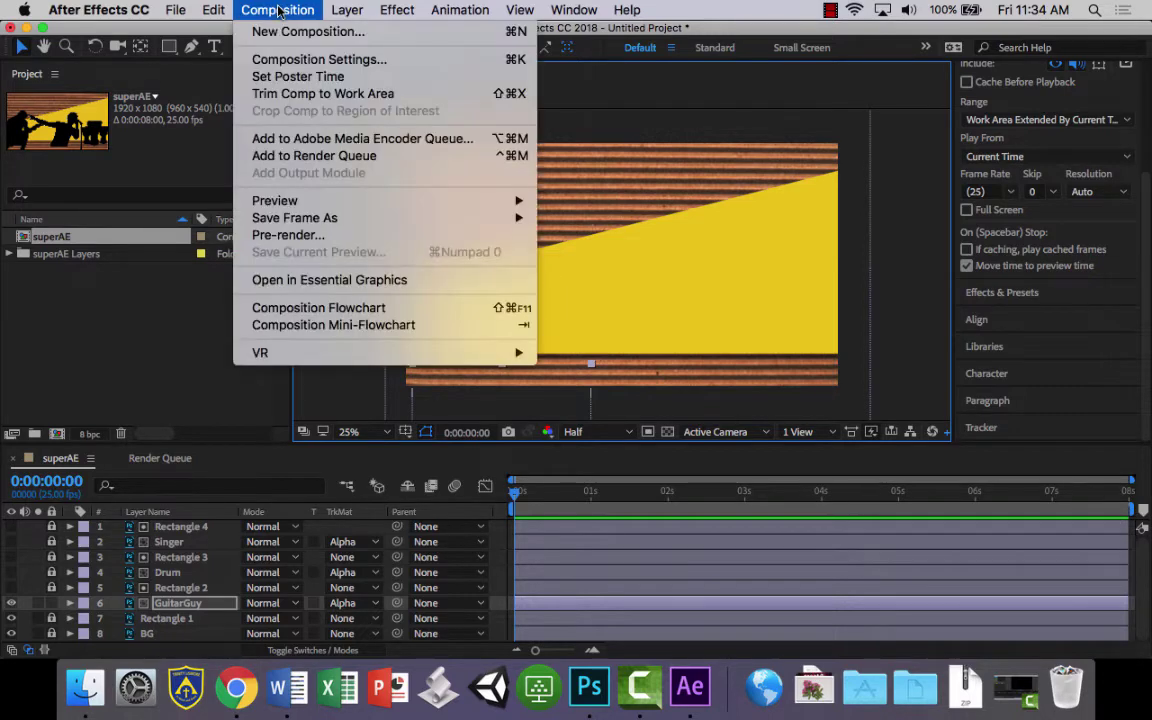
pyautogui.click(284, 58)
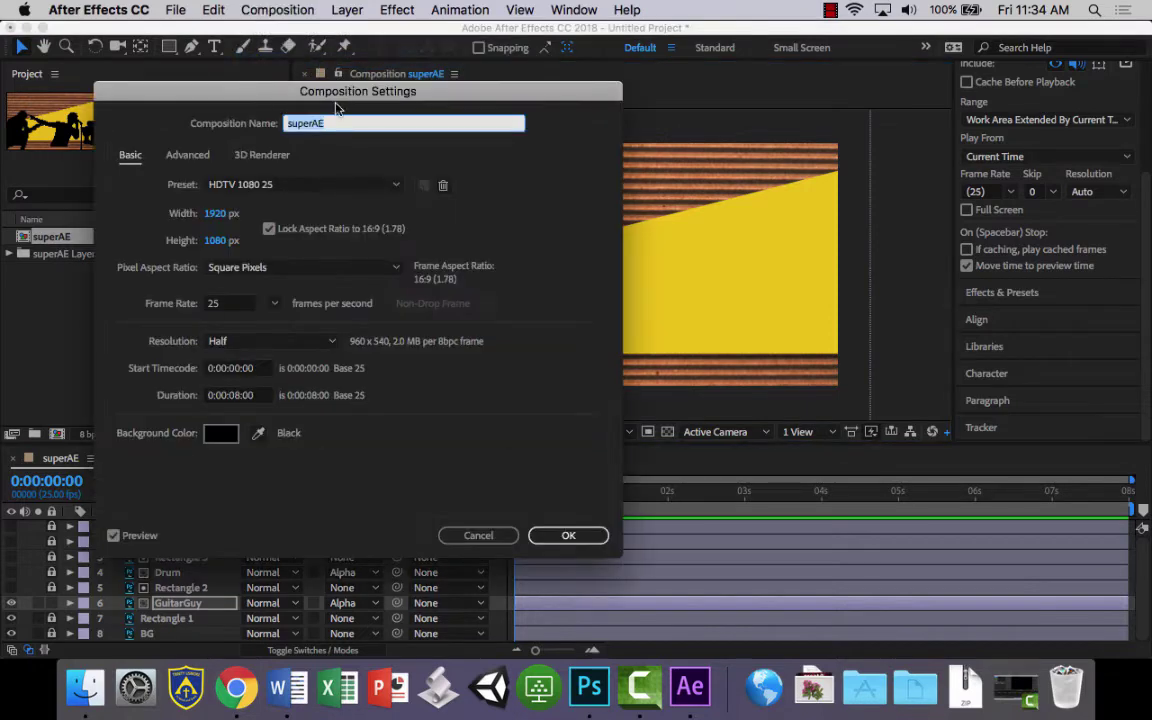
pyautogui.click(239, 396)
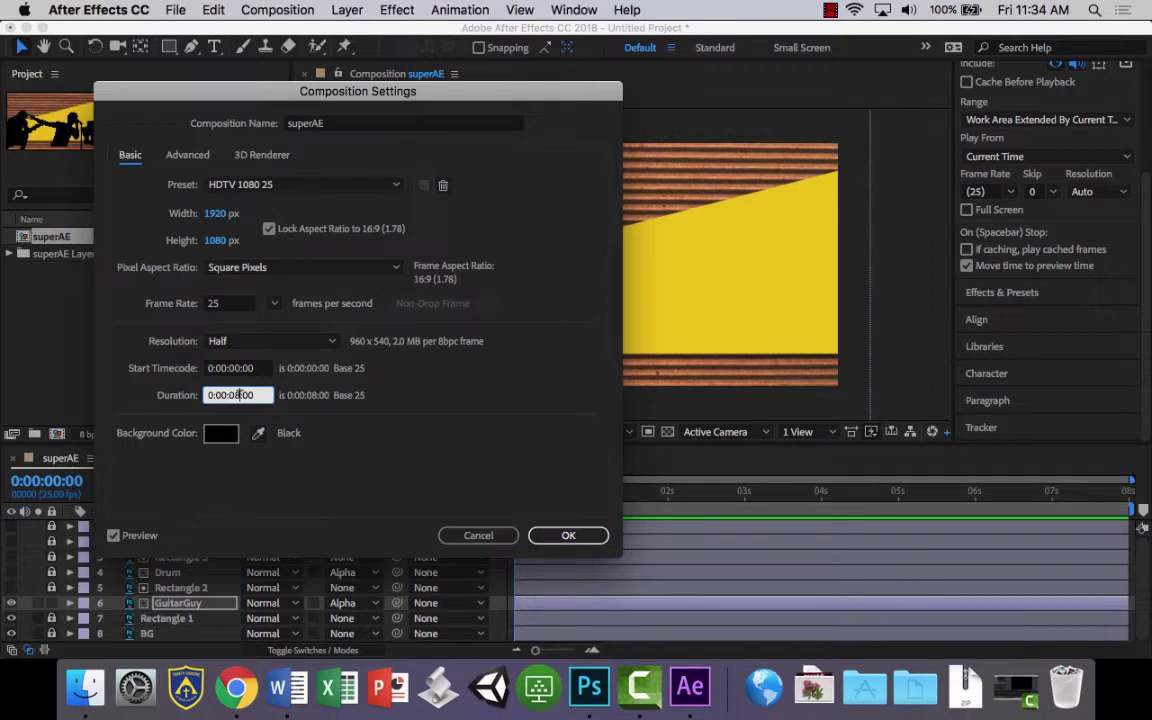
pyautogui.click(568, 537)
pyautogui.click(568, 537)
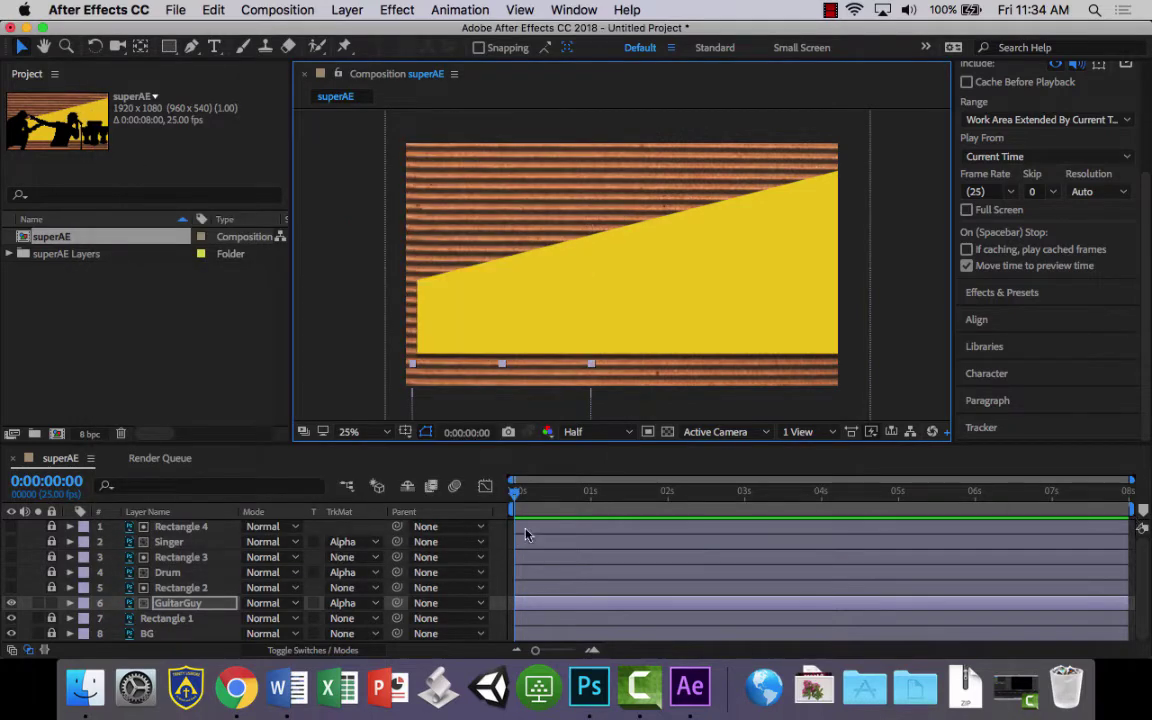
# Step: Add a GuitarGuy Position keyframe at 0:00:00:00 holding 425, 1409
pyautogui.click(70, 604)
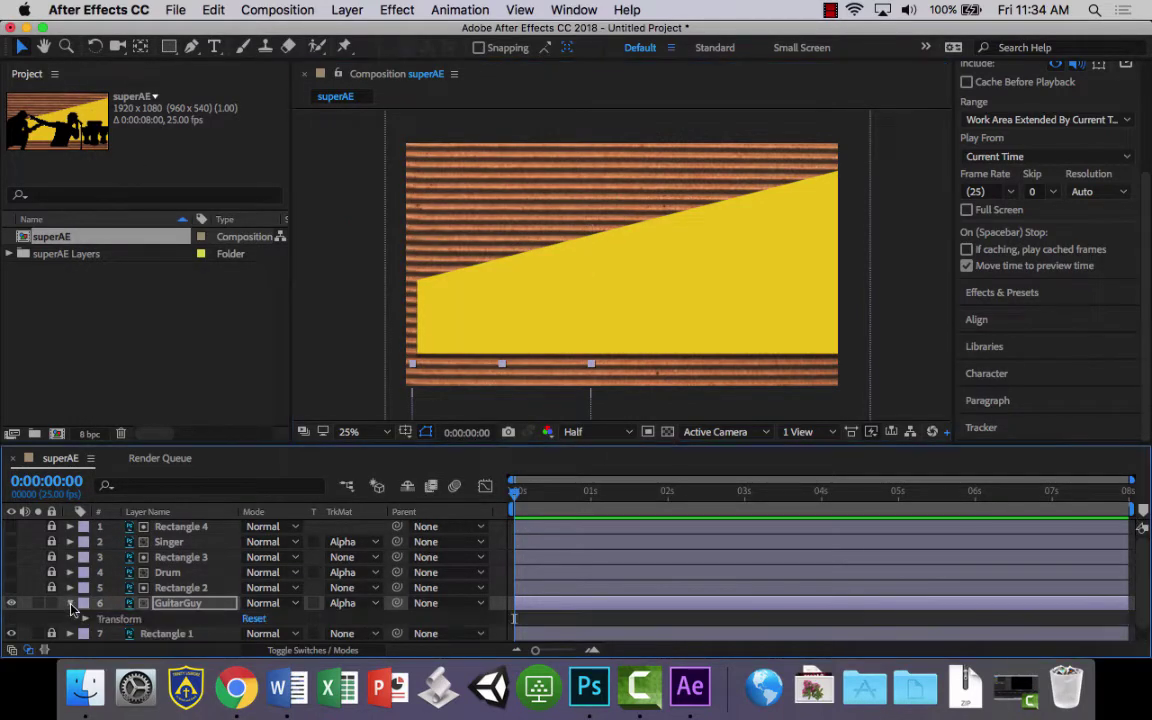
pyautogui.click(86, 620)
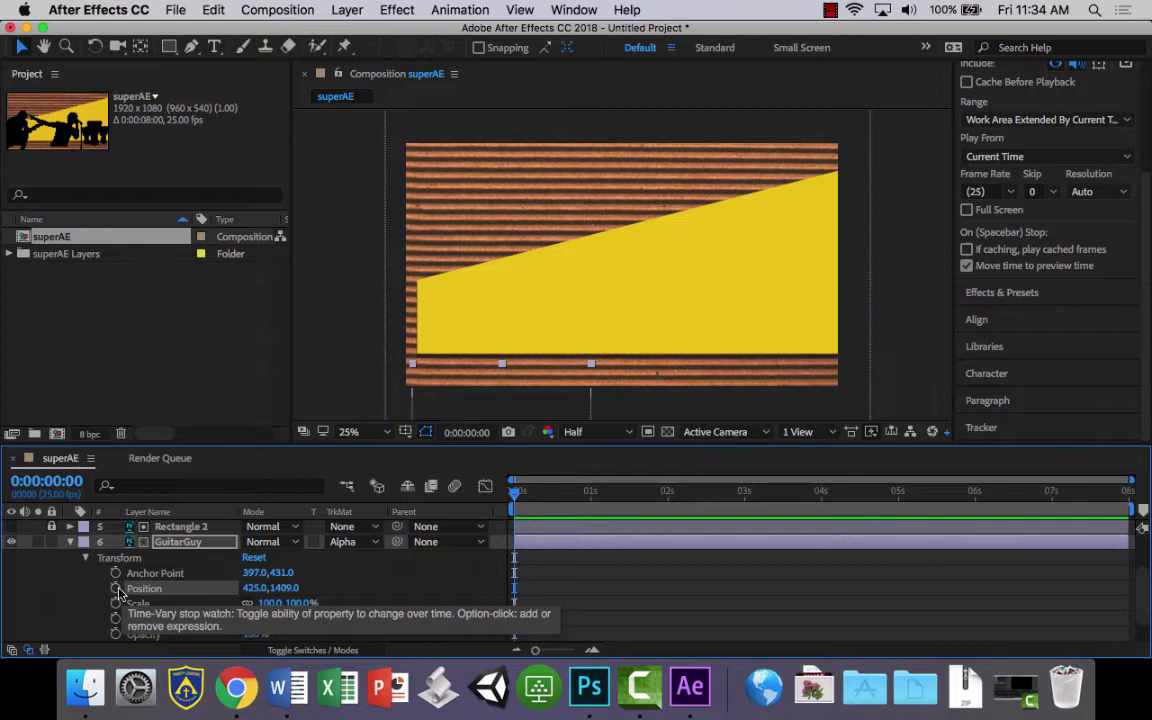
pyautogui.click(116, 589)
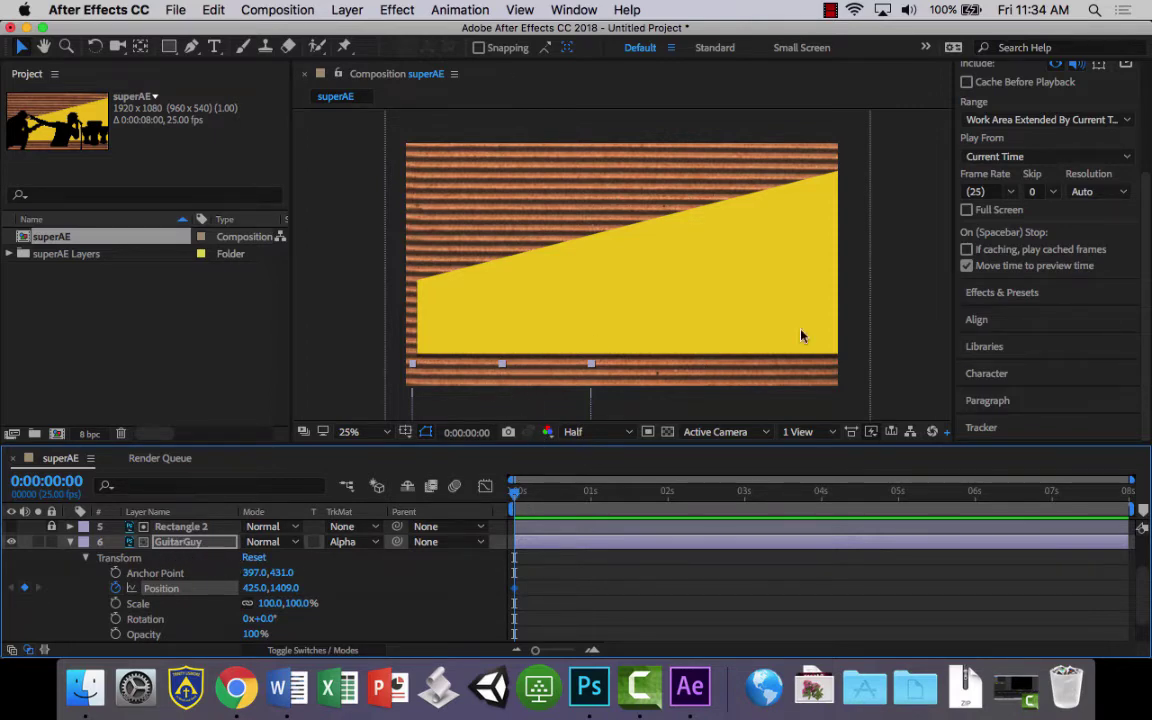
# Step: Rearrange the right-dock panels so the Preview playback controls are showing
pyautogui.scroll(5, 960, 205)
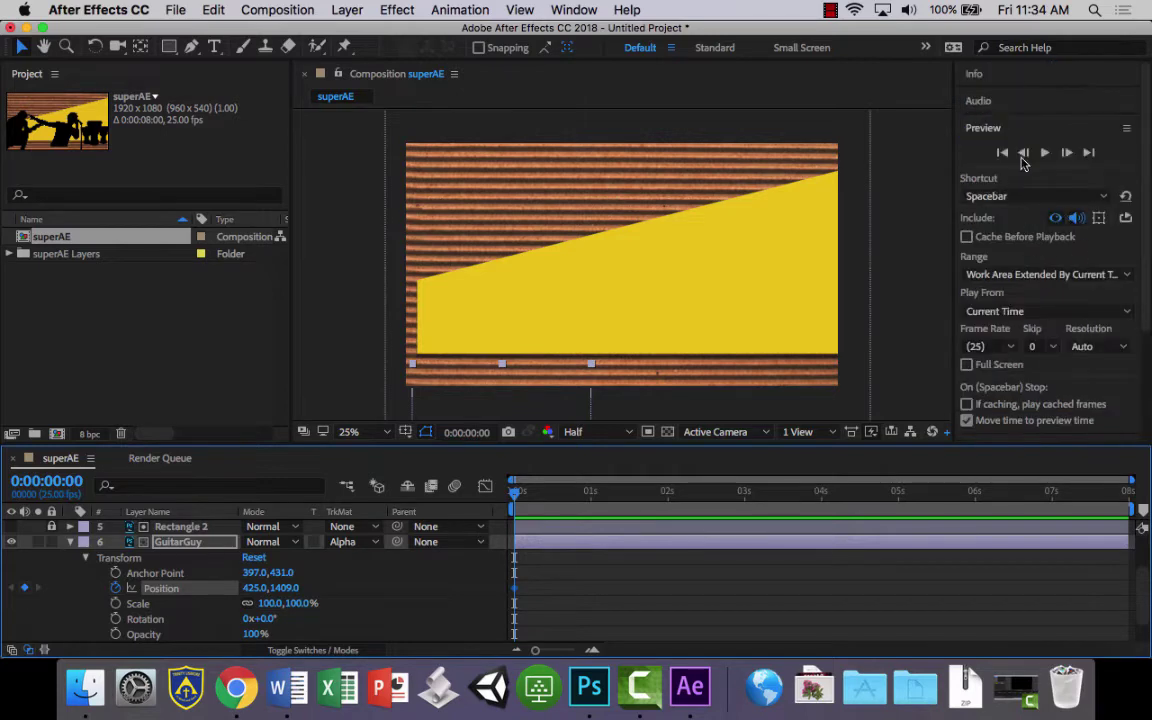
pyautogui.click(985, 128)
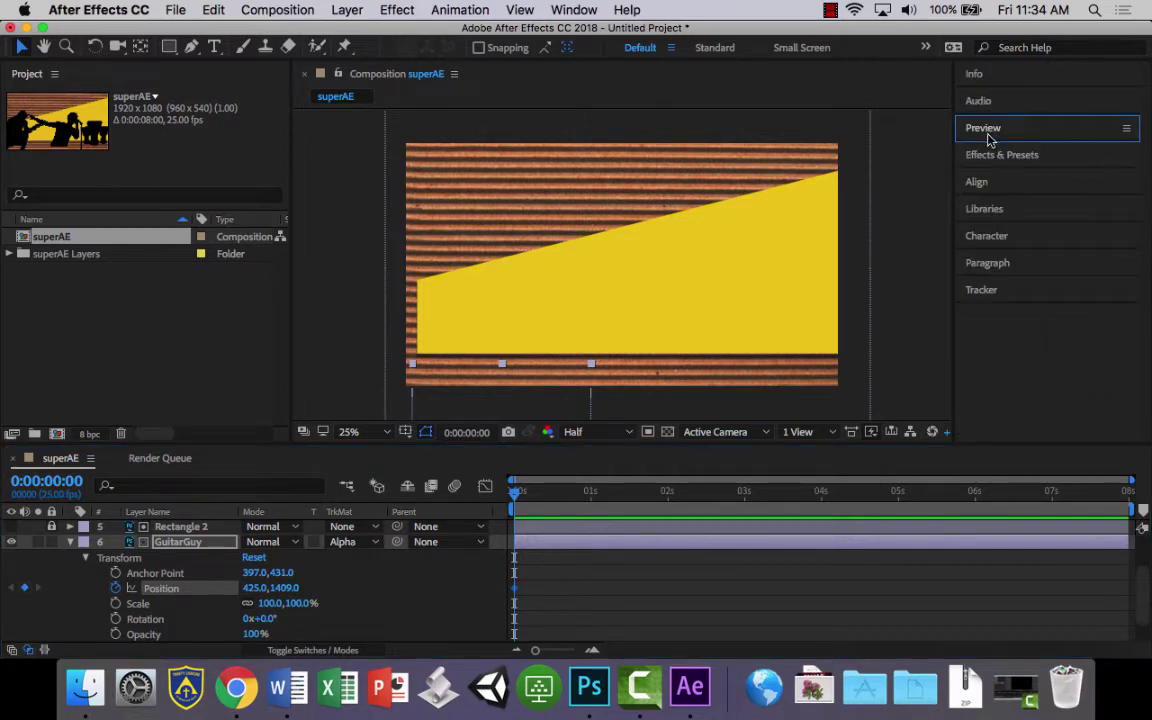
pyautogui.click(995, 102)
pyautogui.click(982, 97)
pyautogui.click(985, 75)
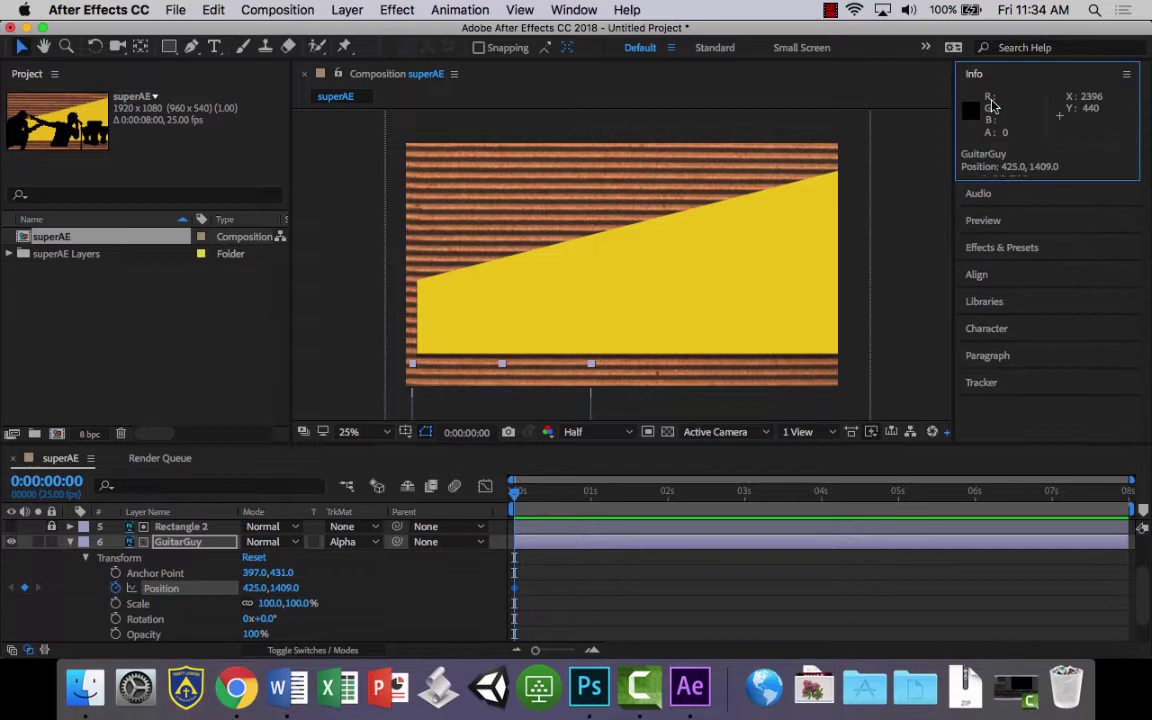
pyautogui.click(993, 193)
pyautogui.click(983, 100)
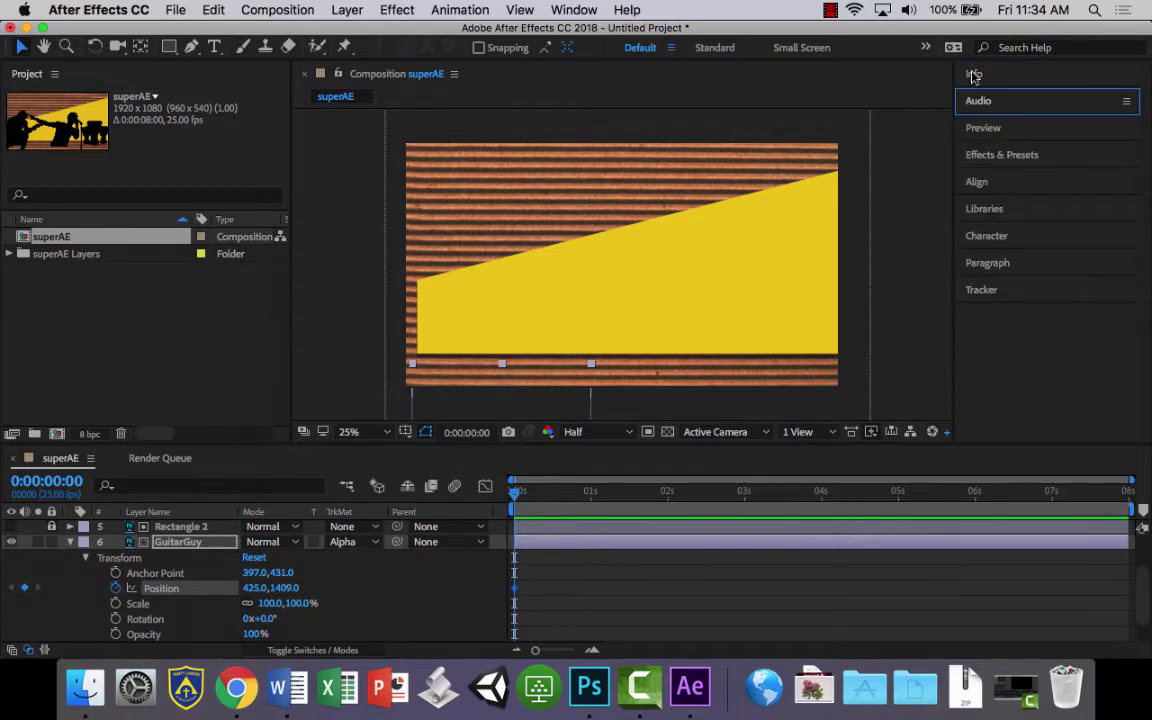
pyautogui.click(980, 132)
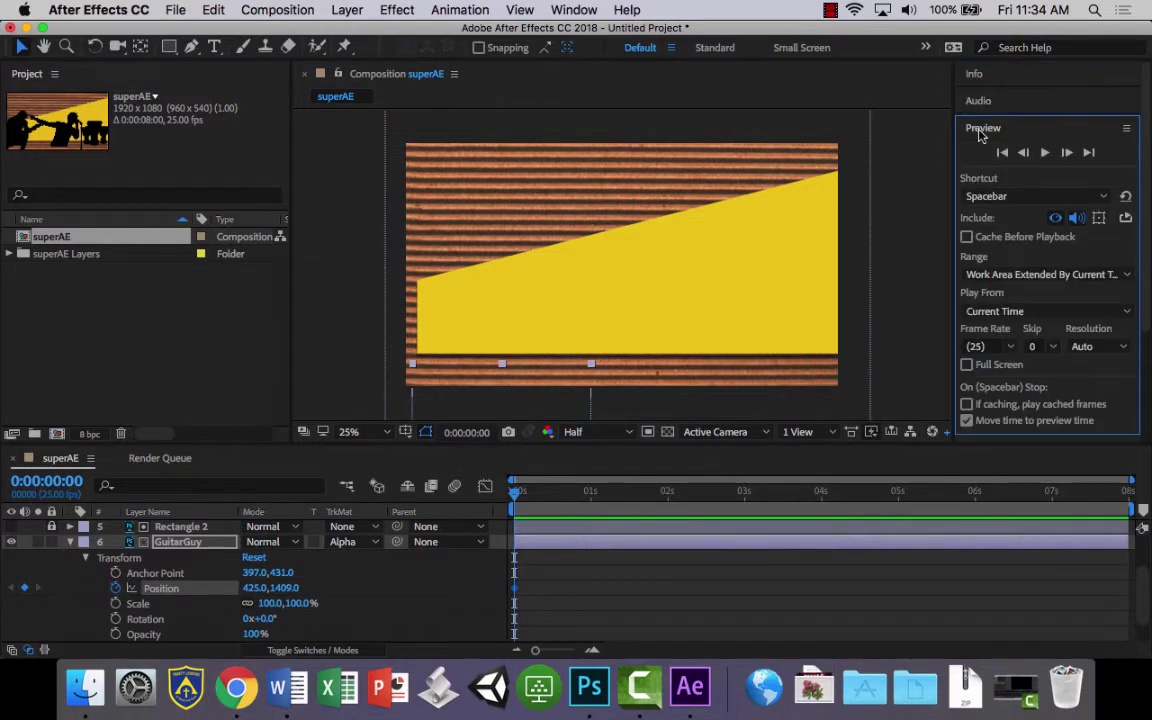
# Step: At frame 4, raise the guitarist into the yellow area at Position 425, 985
pyautogui.click(1068, 153)
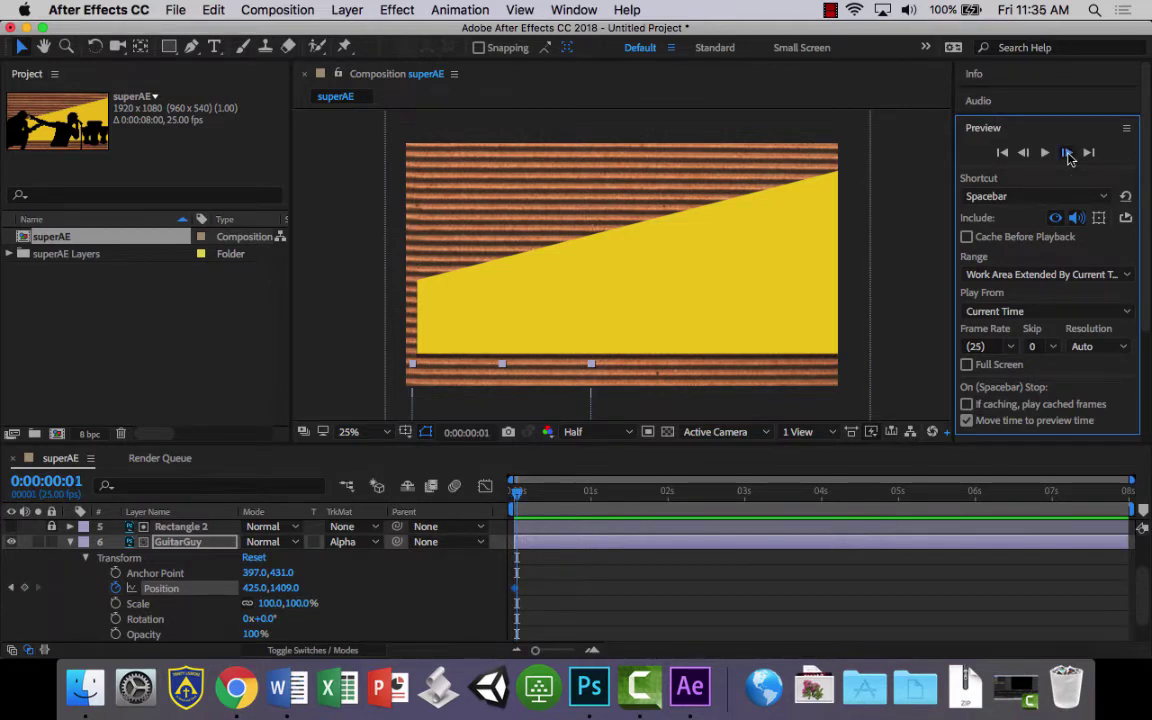
pyautogui.click(1068, 153)
pyautogui.click(1068, 153)
pyautogui.click(1068, 153)
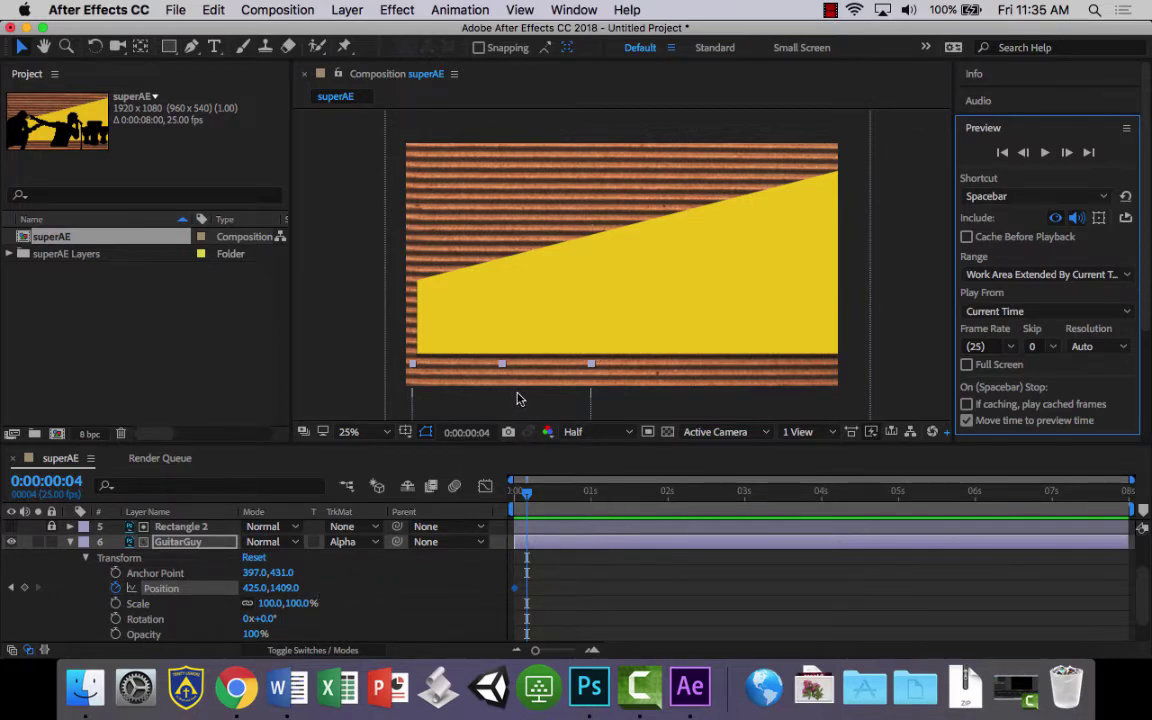
pyautogui.moveTo(503, 405); pyautogui.dragTo(509, 312)
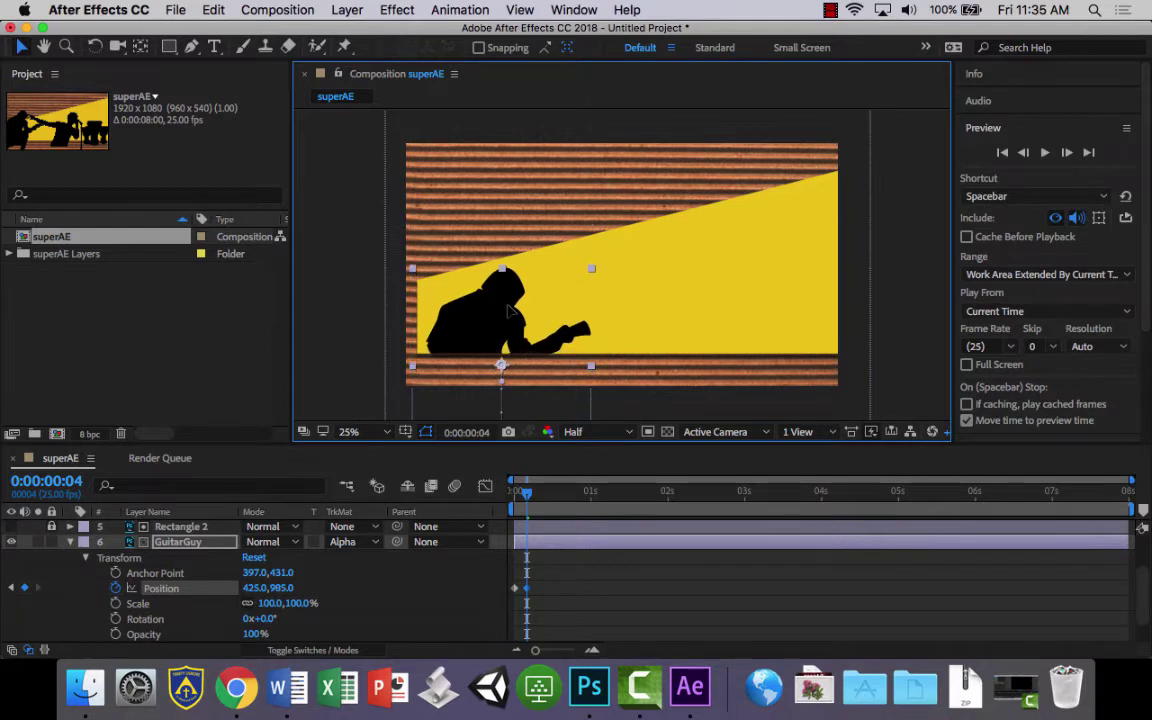
# Step: Preview the rise from the start, then move the current time later
pyautogui.moveTo(528, 505); pyautogui.dragTo(514, 505)
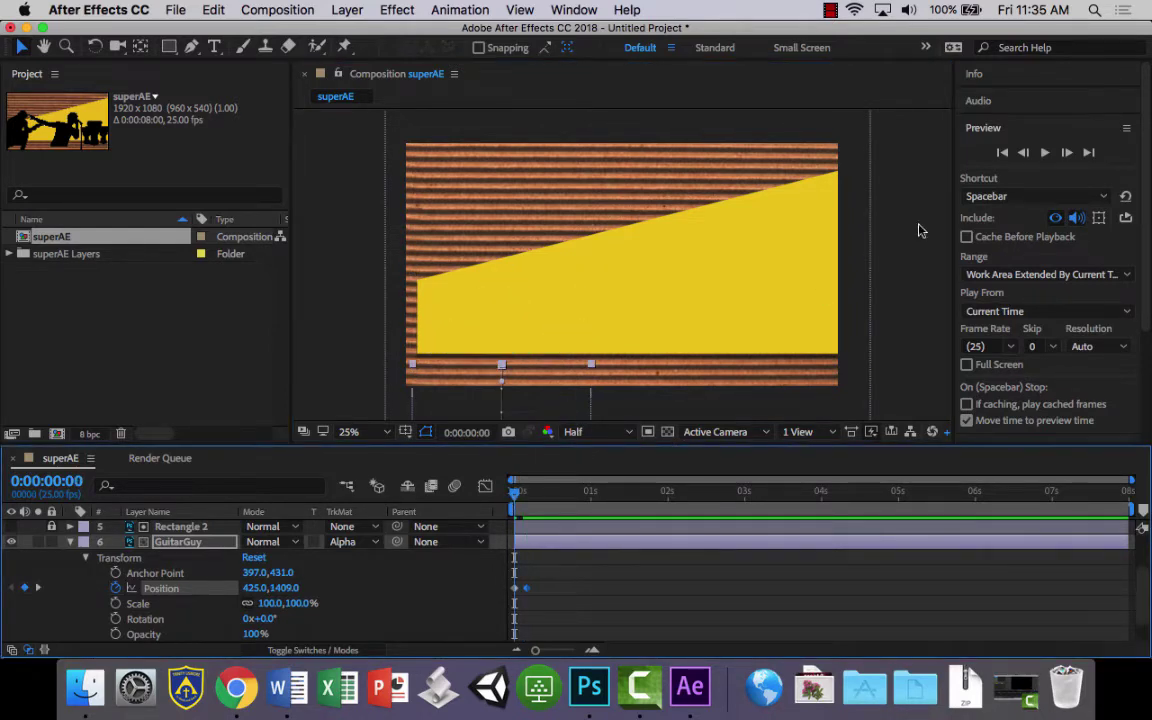
pyautogui.click(1043, 153)
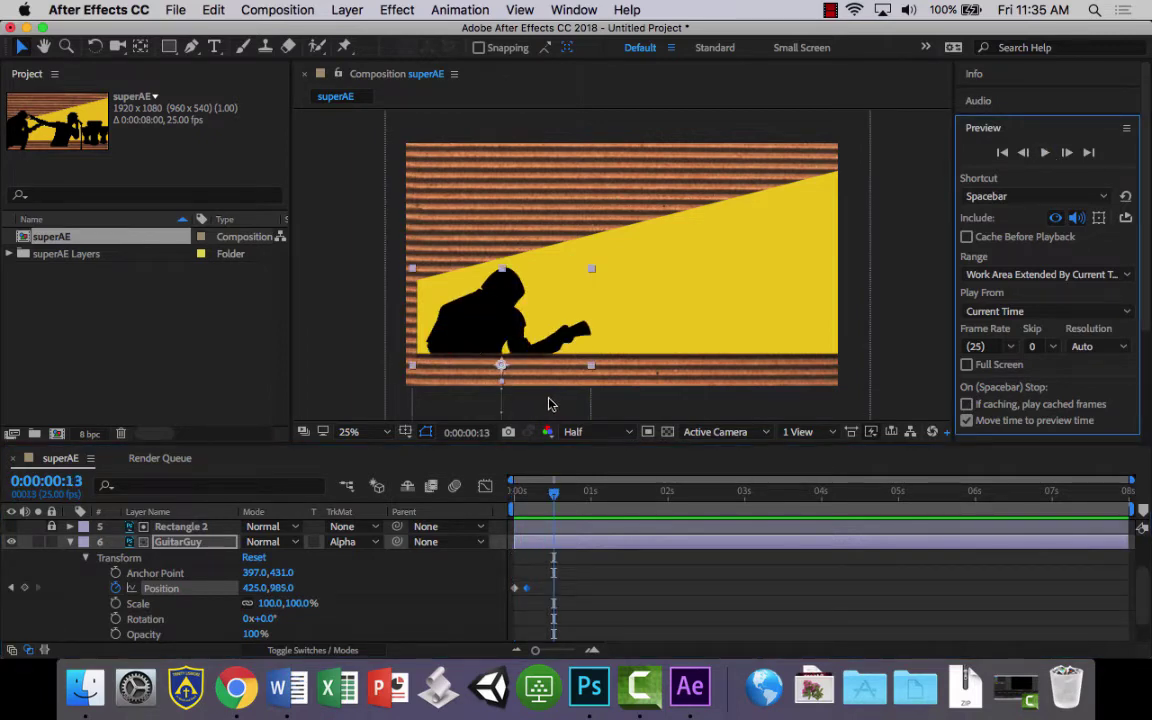
pyautogui.moveTo(553, 493); pyautogui.dragTo(745, 499)
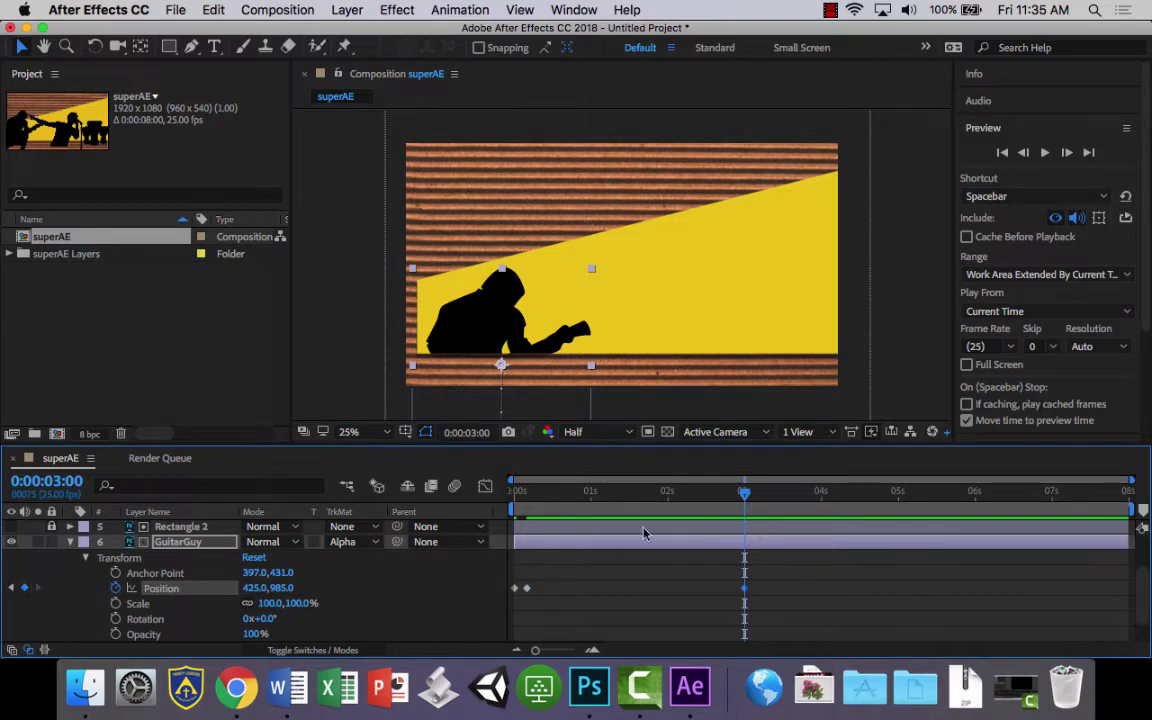
# Step: Step between GuitarGuy's Position keyframes and settle on the 3-second keyframe
pyautogui.moveTo(745, 492); pyautogui.dragTo(741, 591)
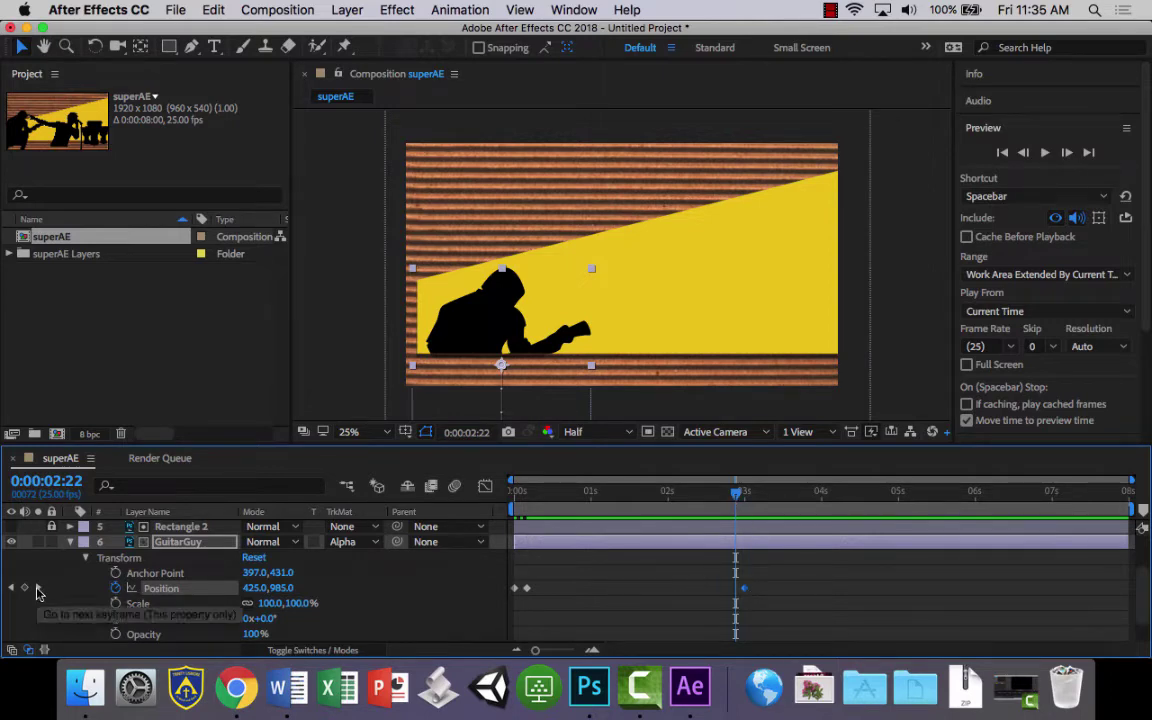
pyautogui.click(37, 589)
pyautogui.click(12, 589)
pyautogui.click(12, 589)
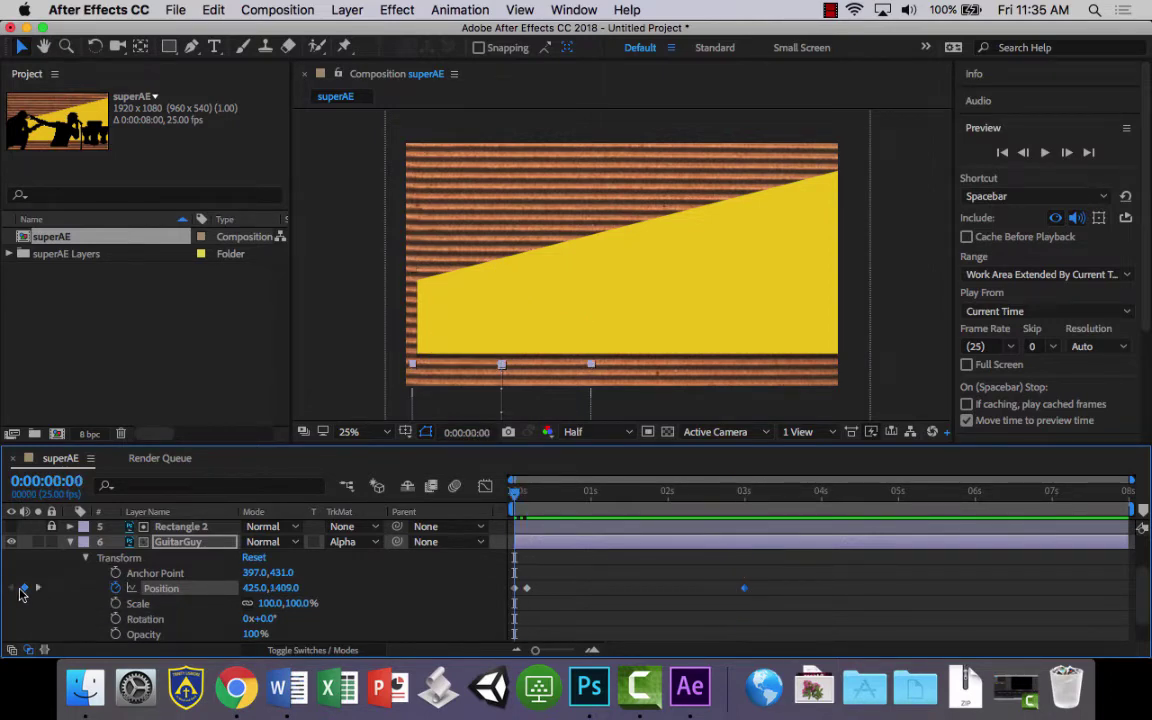
pyautogui.click(37, 589)
pyautogui.click(37, 589)
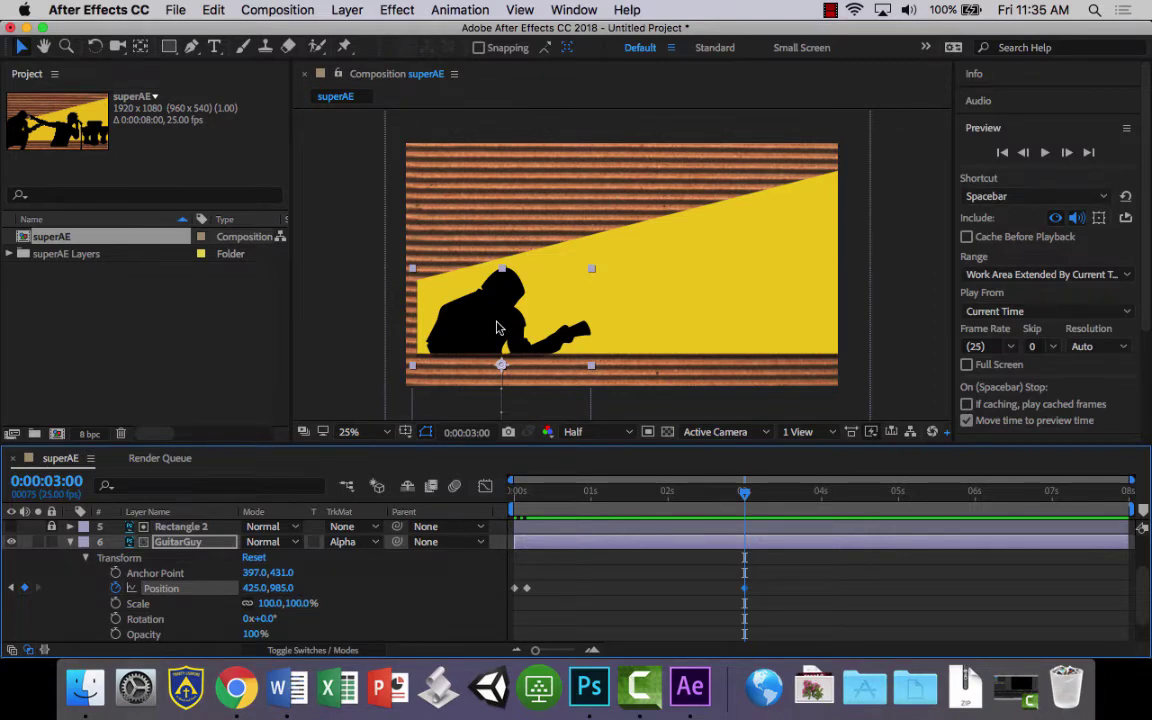
# Step: Nudge the guitarist with arrow keys to Position 425, 729, then return to the start
pyautogui.click(498, 325)
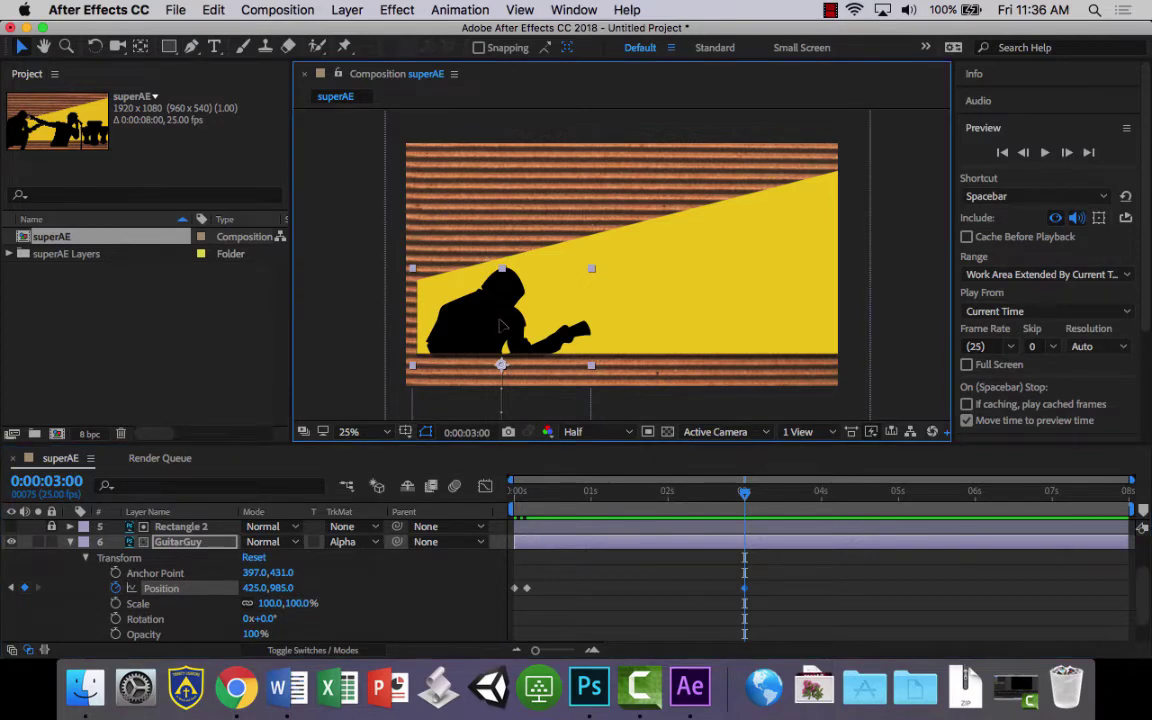
pyautogui.press('Up')
pyautogui.press('Up')
pyautogui.press('Up')
pyautogui.press('Up')
pyautogui.press('Up')
pyautogui.press('Up')
pyautogui.press('Up')
pyautogui.press('Up')
pyautogui.press('Up')
pyautogui.press('Up')
pyautogui.press('Up')
pyautogui.press('Up')
pyautogui.press('Up')
pyautogui.press('Up')
pyautogui.press('Up')
pyautogui.press('Up')
pyautogui.press('Up')
pyautogui.press('Up')
pyautogui.press('Up')
pyautogui.press('Up')
pyautogui.press('Up')
pyautogui.press('Up')
pyautogui.press('Up')
pyautogui.press('Up')
pyautogui.press('Up')
pyautogui.press('Up')
pyautogui.press('Up')
pyautogui.press('Up')
pyautogui.press('Up')
pyautogui.press('Up')
pyautogui.press('Up')
pyautogui.press('Up')
pyautogui.press('Up')
pyautogui.press('Up')
pyautogui.press('Up')
pyautogui.press('Up')
pyautogui.press('Up')
pyautogui.press('Up')
pyautogui.press('Up')
pyautogui.press('Up')
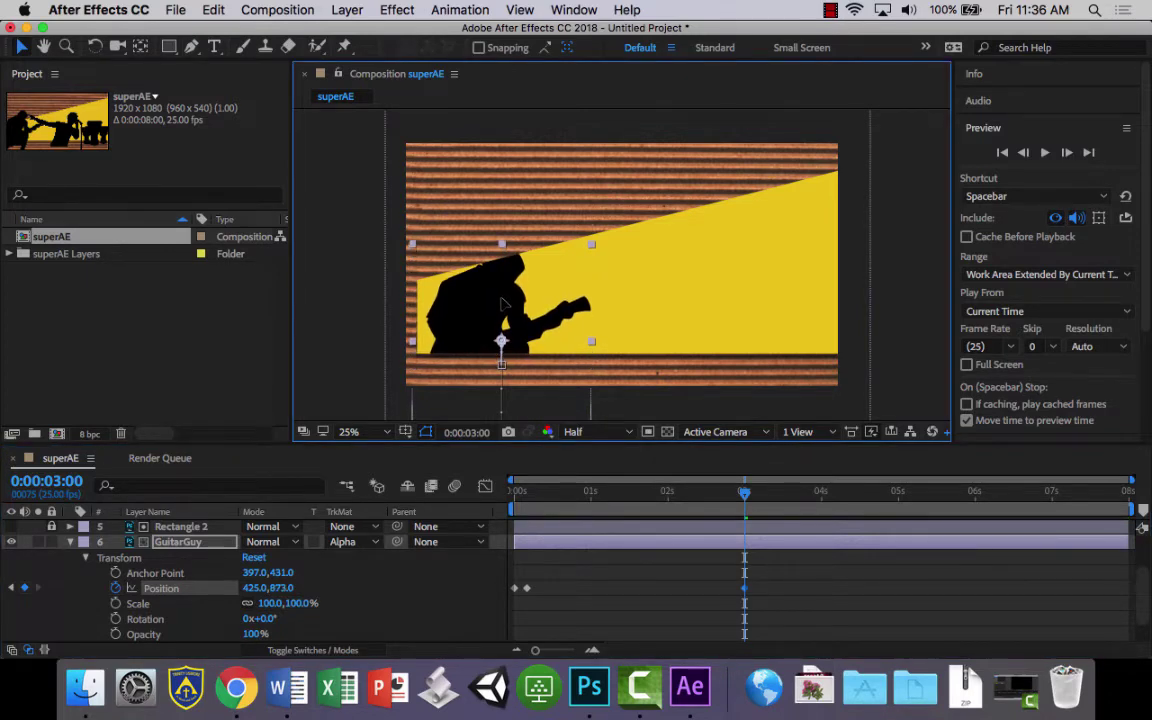
pyautogui.press('Up')
pyautogui.press('Up')
pyautogui.press('Up')
pyautogui.press('Up')
pyautogui.press('Up')
pyautogui.press('Up')
pyautogui.press('Up')
pyautogui.press('Up')
pyautogui.press('Up')
pyautogui.press('Up')
pyautogui.press('Up')
pyautogui.press('Up')
pyautogui.press('Up')
pyautogui.press('Up')
pyautogui.press('Up')
pyautogui.press('Up')
pyautogui.press('Up')
pyautogui.press('Up')
pyautogui.press('Up')
pyautogui.press('Up')
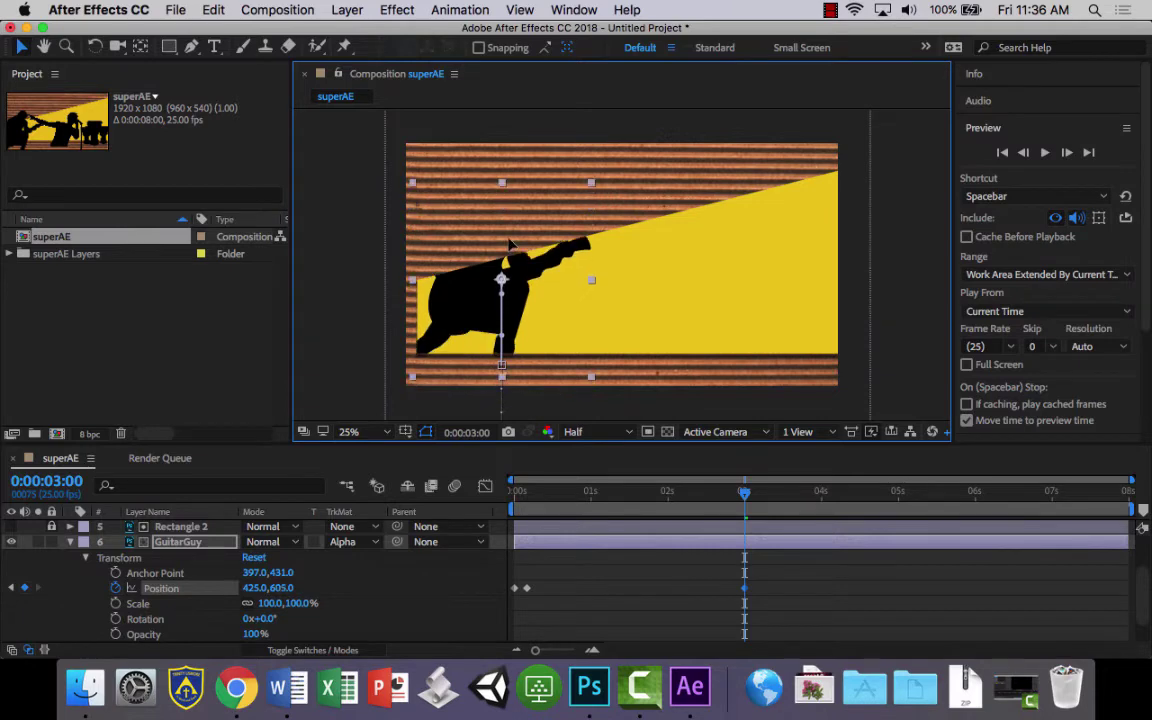
pyautogui.press('Down')
pyautogui.press('Down')
pyautogui.press('Down')
pyautogui.press('Down')
pyautogui.press('Down')
pyautogui.press('Down')
pyautogui.press('Down')
pyautogui.press('Down')
pyautogui.press('Down')
pyautogui.press('Down')
pyautogui.press('Down')
pyautogui.press('Down')
pyautogui.press('Down')
pyautogui.press('Down')
pyautogui.press('Down')
pyautogui.press('Down')
pyautogui.press('Down')
pyautogui.press('Down')
pyautogui.press('Down')
pyautogui.press('Down')
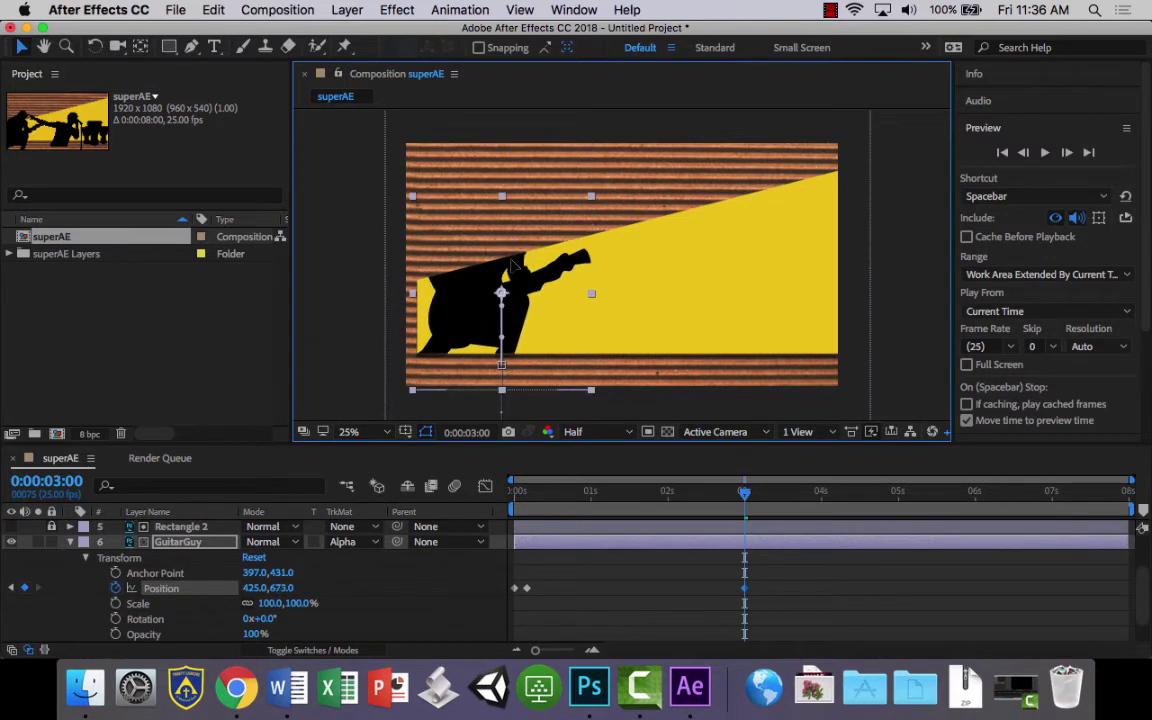
pyautogui.press('Up')
pyautogui.press('Up')
pyautogui.press('Up')
pyautogui.press('Up')
pyautogui.press('Up')
pyautogui.press('Up')
pyautogui.press('Up')
pyautogui.press('Up')
pyautogui.press('Up')
pyautogui.press('Up')
pyautogui.press('Up')
pyautogui.press('Up')
pyautogui.press('Up')
pyautogui.press('Up')
pyautogui.press('Up')
pyautogui.press('Up')
pyautogui.press('Up')
pyautogui.press('Up')
pyautogui.press('Up')
pyautogui.press('Up')
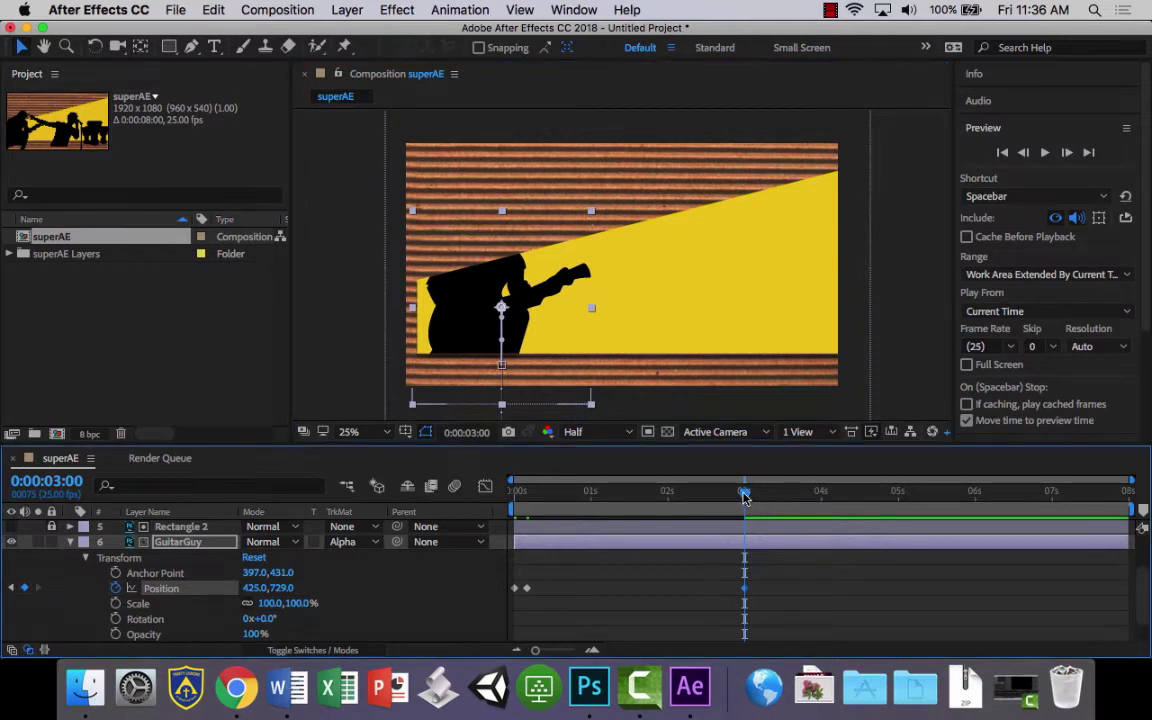
pyautogui.moveTo(750, 500); pyautogui.dragTo(717, 497)
pyautogui.moveTo(509, 525); pyautogui.dragTo(510, 522)
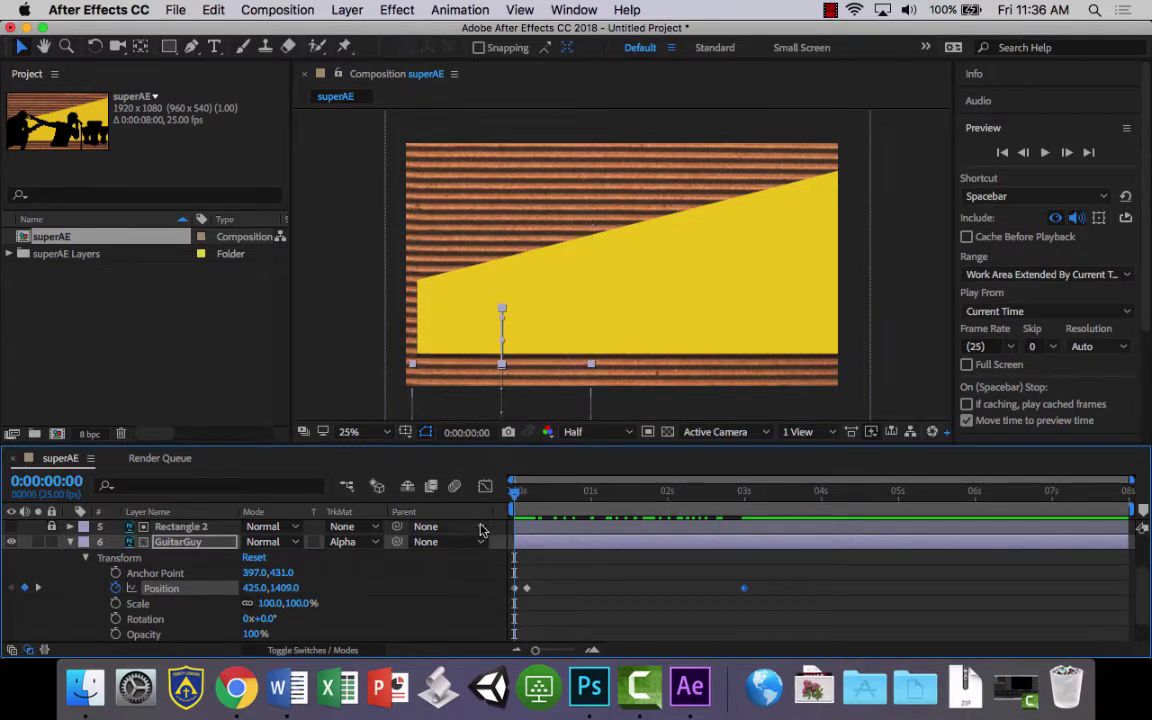
# Step: Preview the animation, then return to the 0:00:03:00 Position keyframe
pyautogui.click(1042, 153)
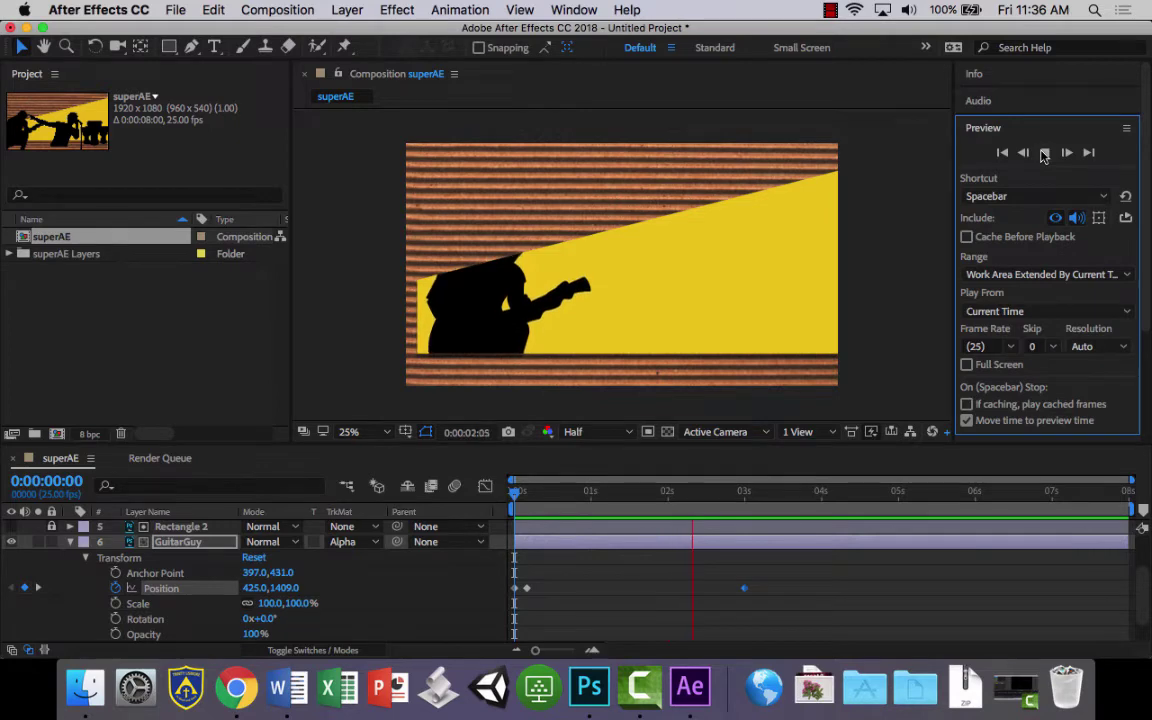
pyautogui.click(1042, 153)
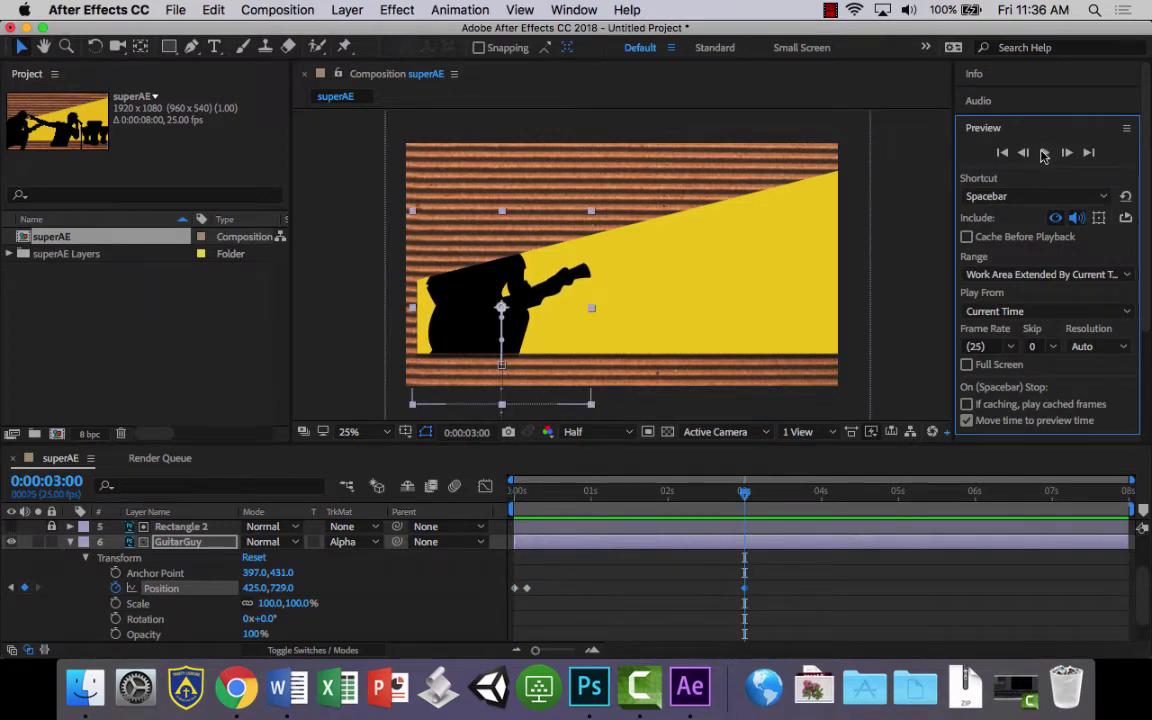
pyautogui.click(767, 489)
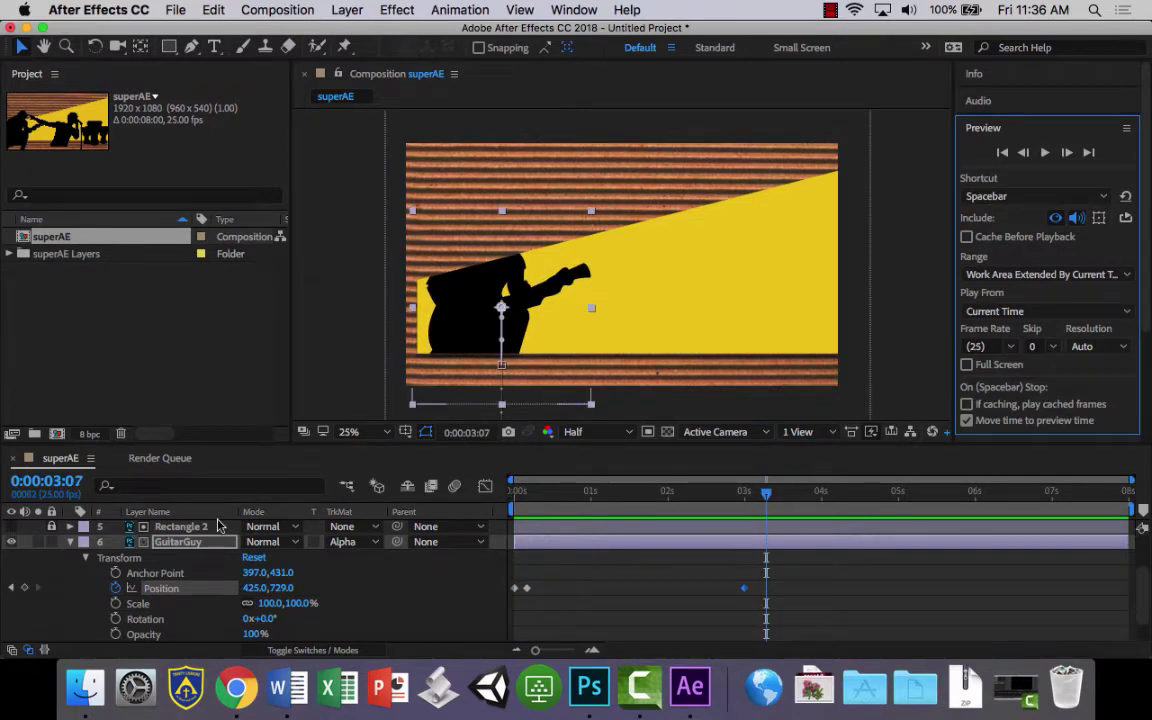
pyautogui.click(10, 592)
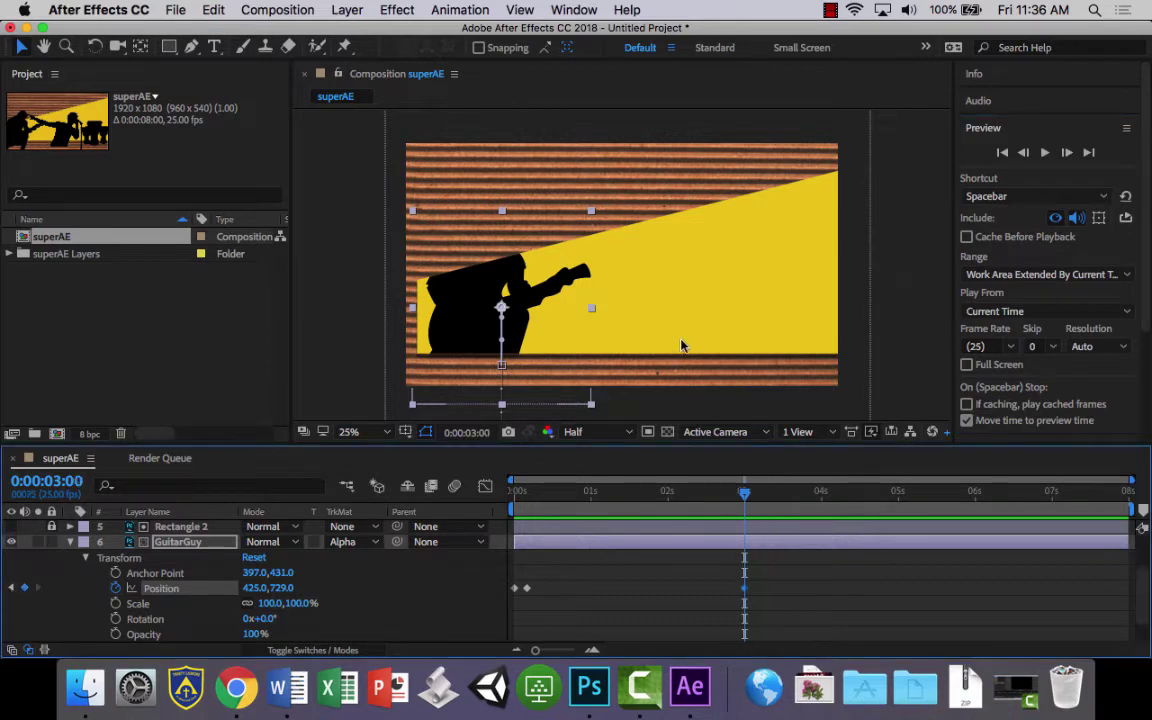
# Step: At 0:00:03:04, drag GuitarGuy off the left edge to Position -415, 681
pyautogui.click(1067, 152)
pyautogui.click(1067, 152)
pyautogui.click(1067, 152)
pyautogui.click(1067, 152)
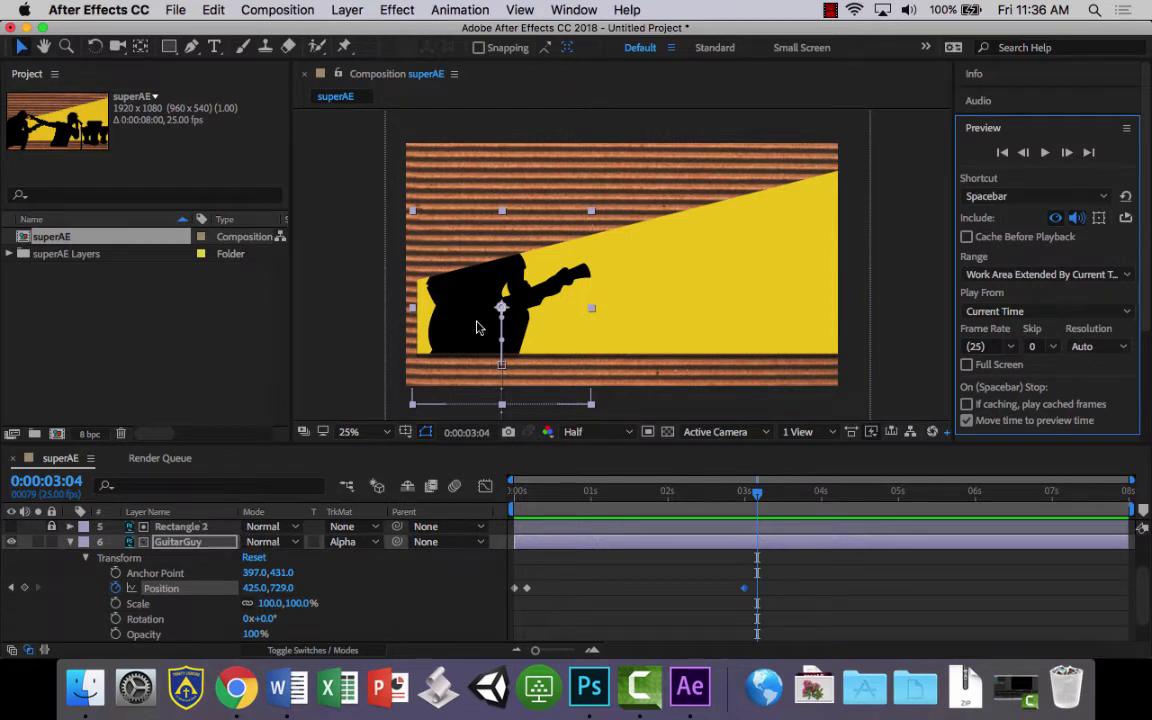
pyautogui.moveTo(481, 313); pyautogui.dragTo(293, 302)
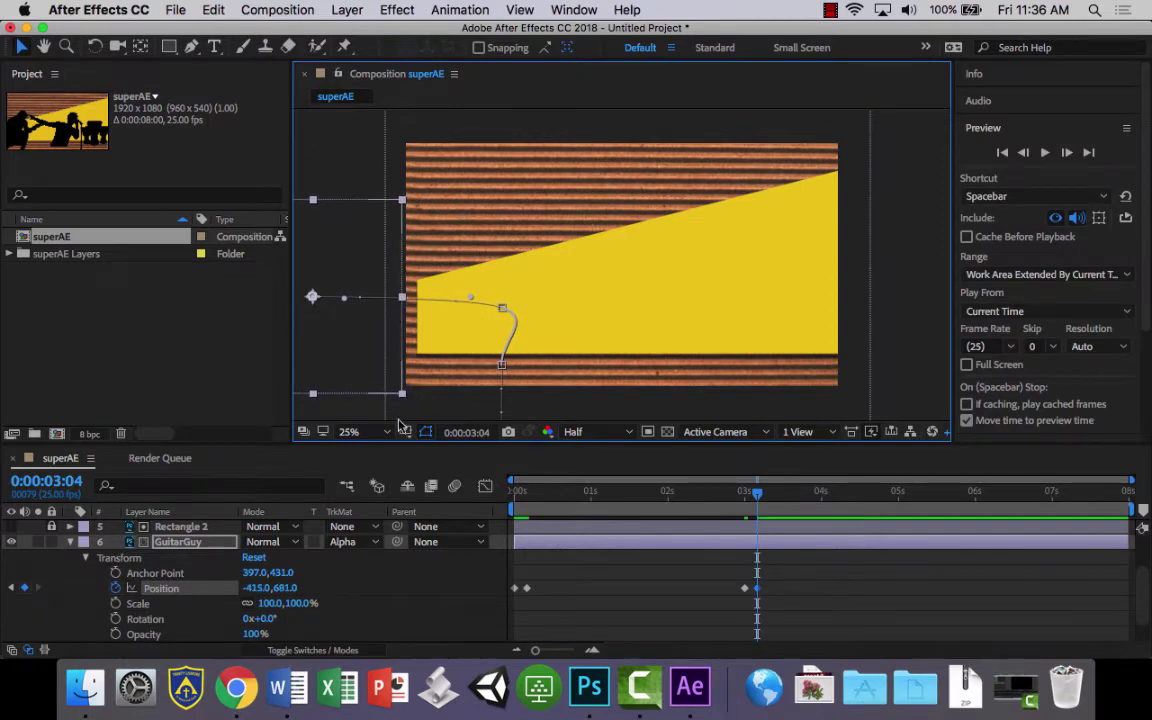
# Step: Preview the guitarist animation from the start
pyautogui.moveTo(757, 491); pyautogui.dragTo(508, 512)
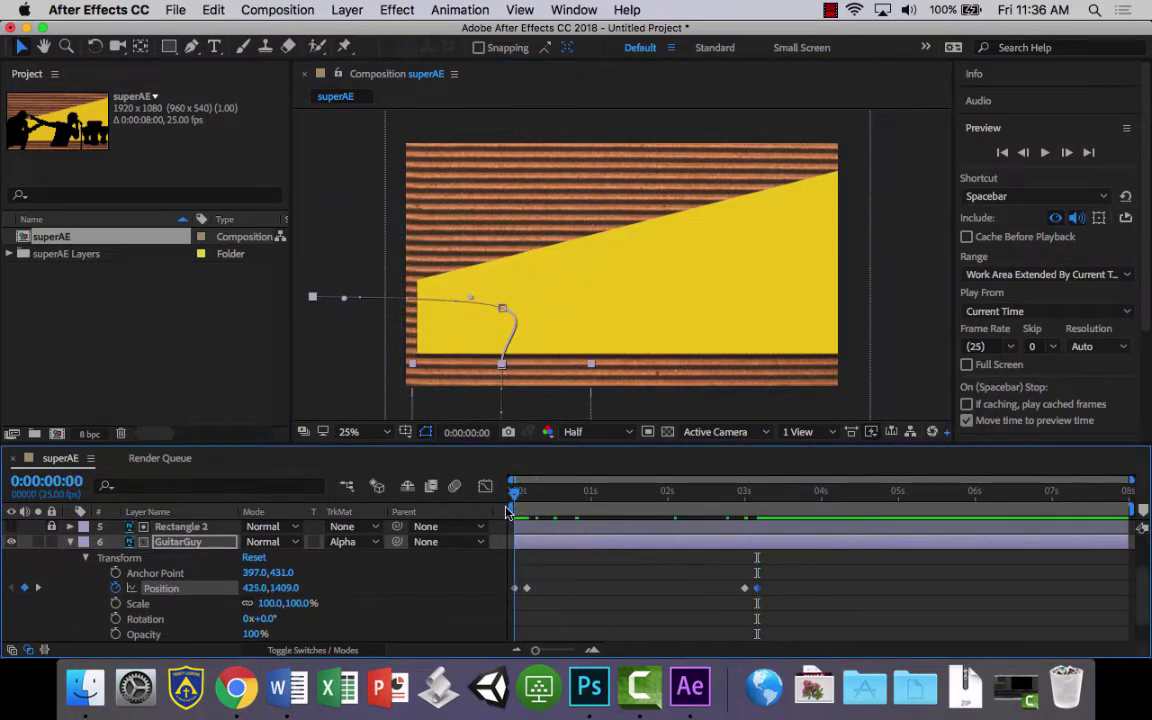
pyautogui.click(1046, 155)
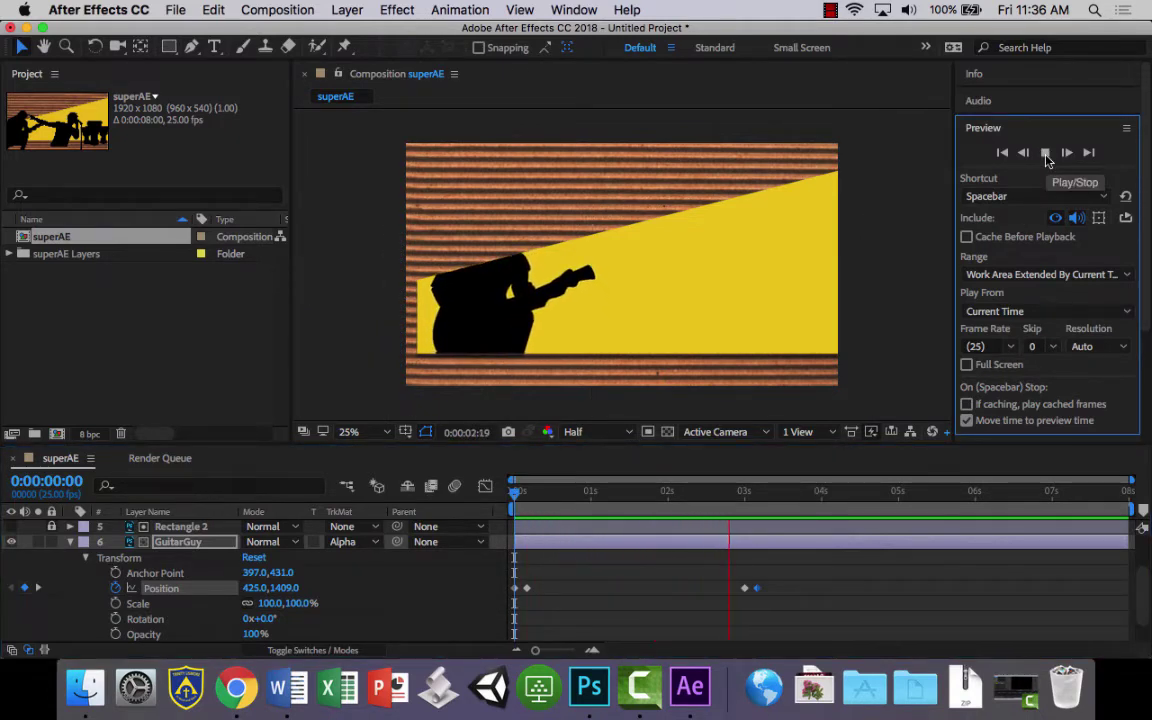
pyautogui.click(1046, 155)
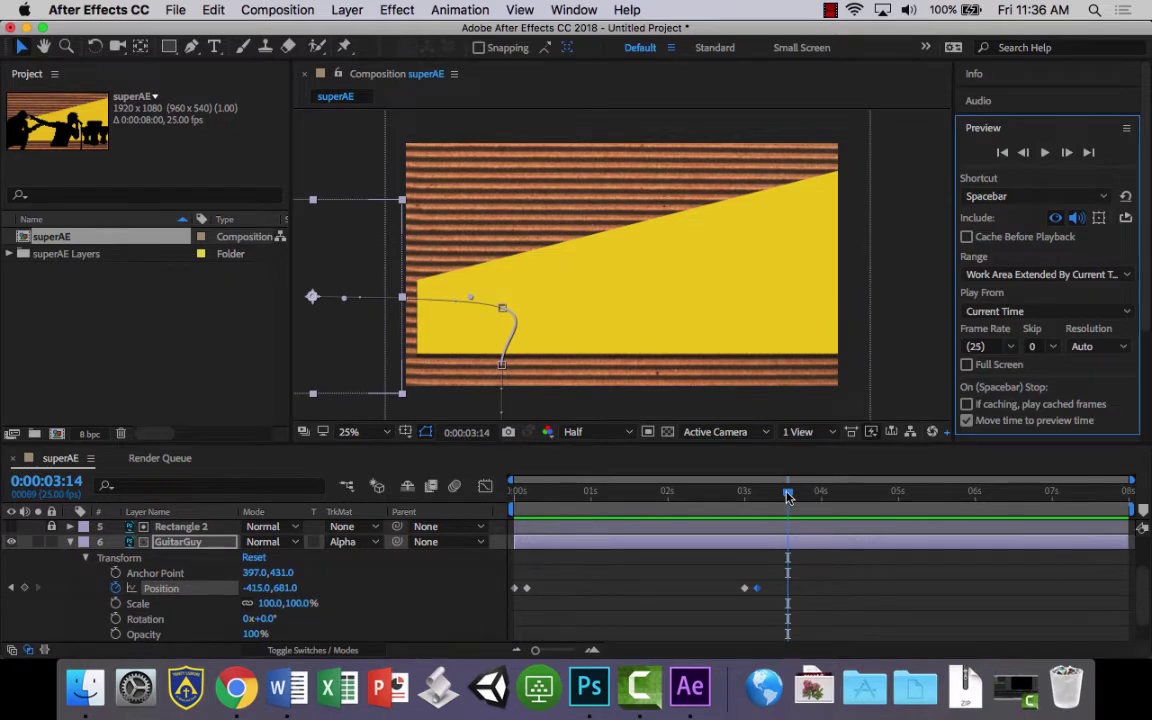
# Step: At 0:00:03:04, drag the motion-path bezier handle in to straighten the curve
pyautogui.moveTo(788, 491); pyautogui.dragTo(757, 497)
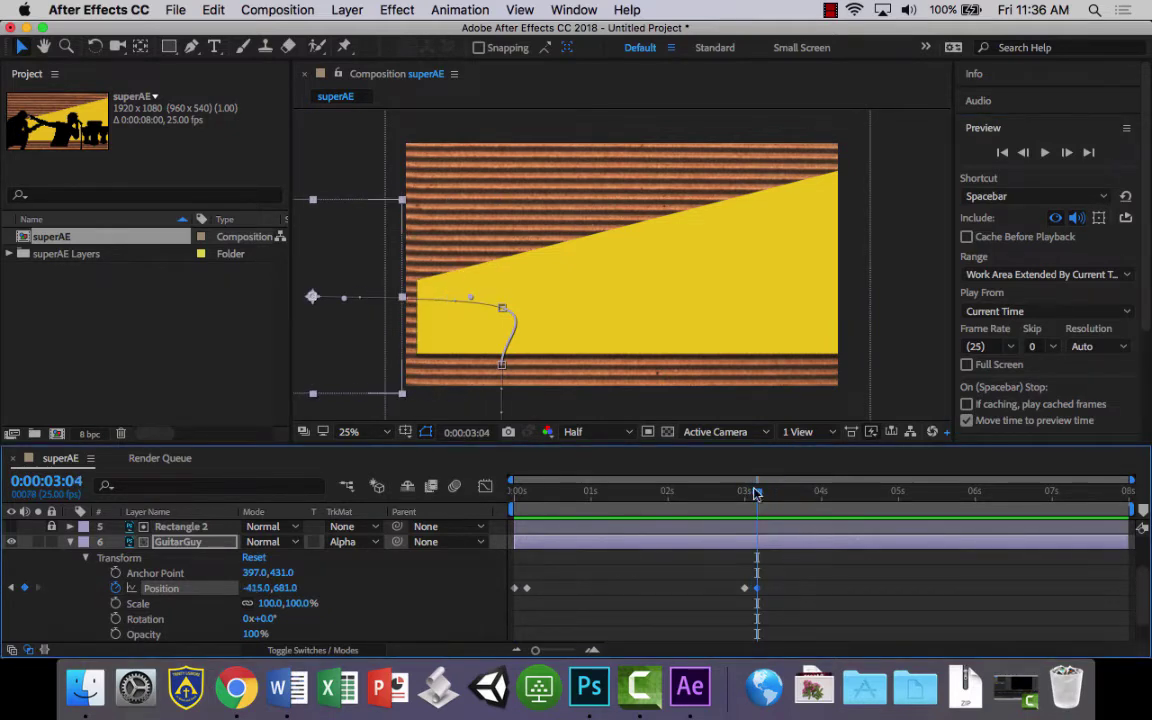
pyautogui.click(503, 310)
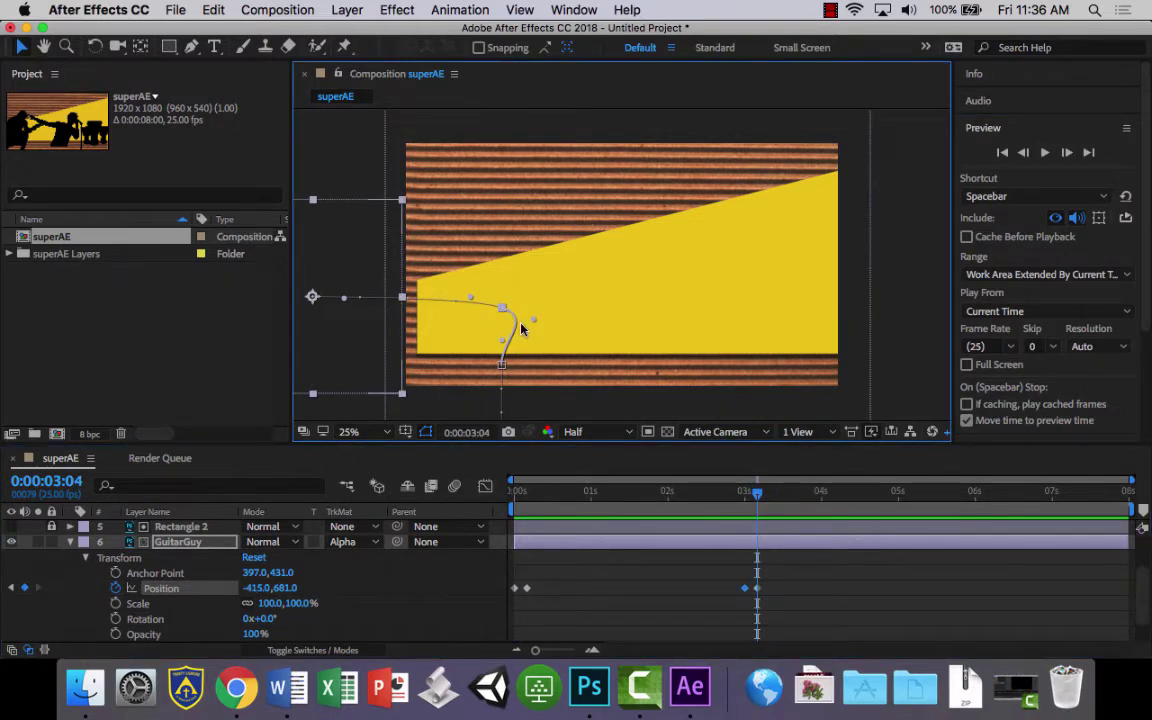
pyautogui.click(501, 366)
pyautogui.click(504, 310)
pyautogui.moveTo(535, 320); pyautogui.dragTo(510, 311)
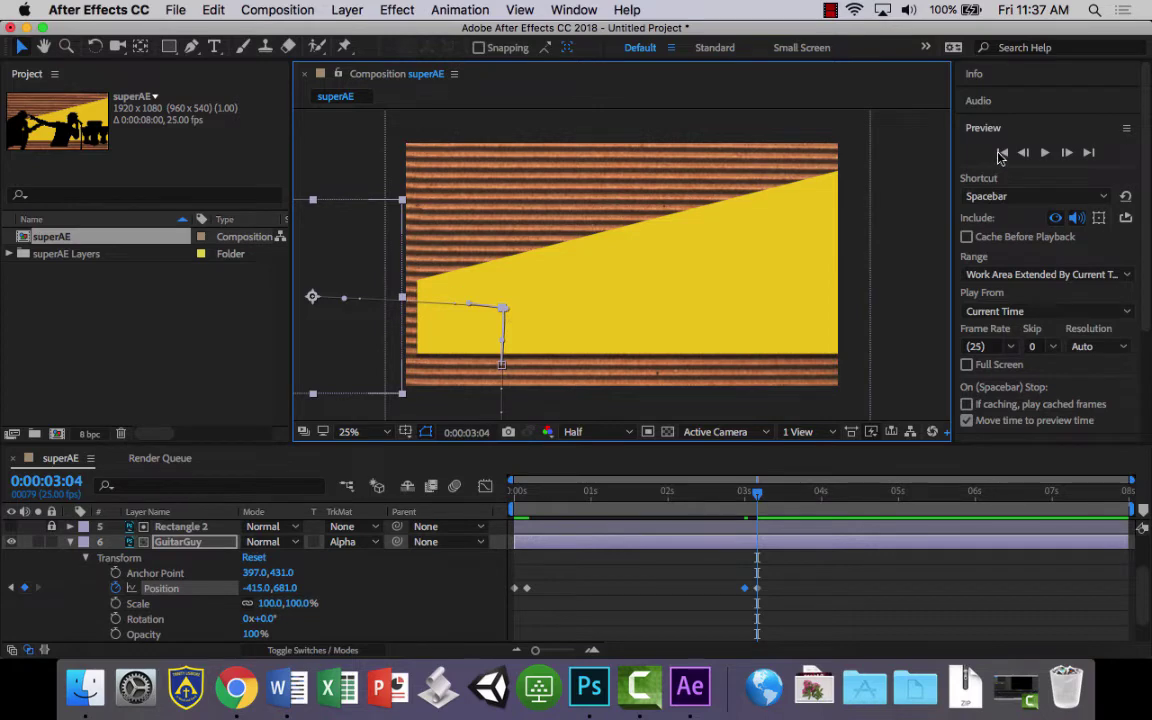
# Step: Replay the animation from the first frame to check the reshaped path
pyautogui.click(1001, 153)
pyautogui.click(1044, 155)
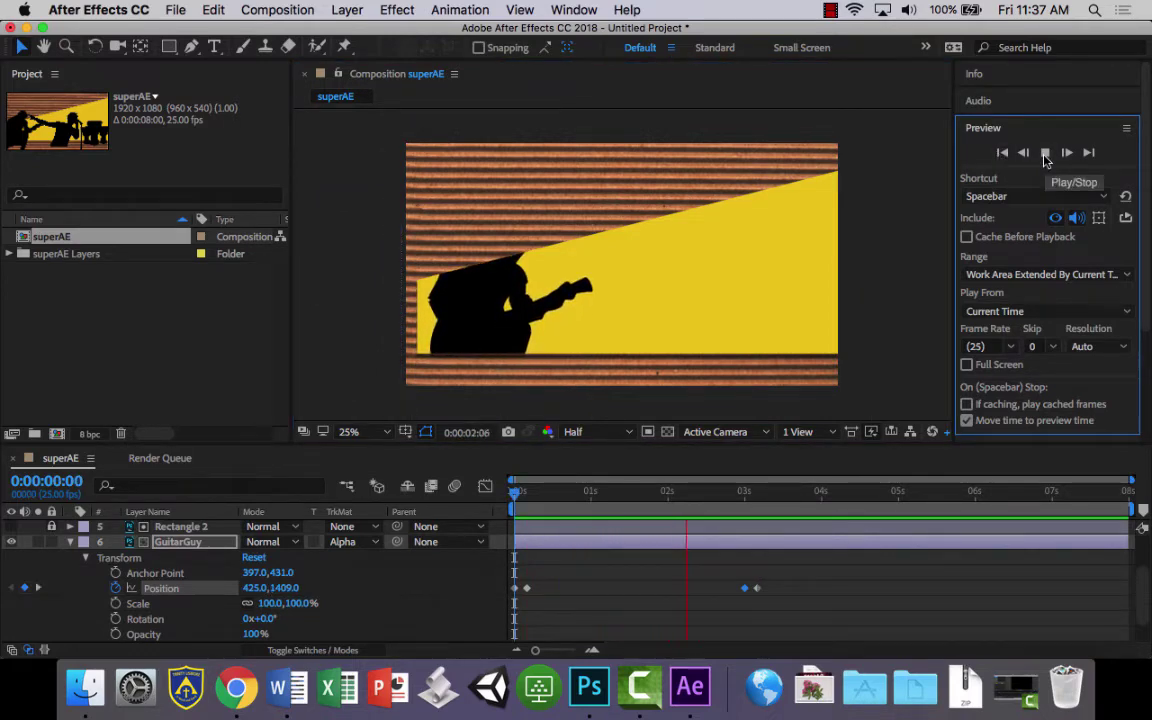
pyautogui.click(1045, 155)
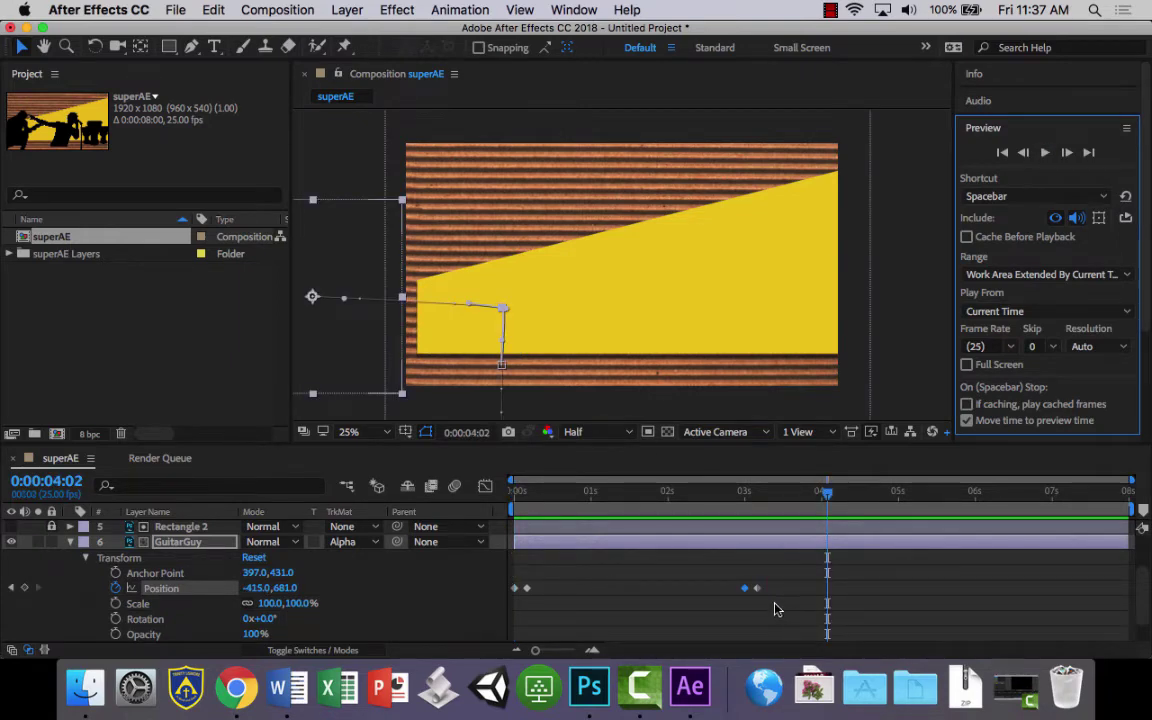
# Step: Apply Easy Ease to all of GuitarGuy's Position keyframes
pyautogui.moveTo(774, 604); pyautogui.dragTo(517, 585)
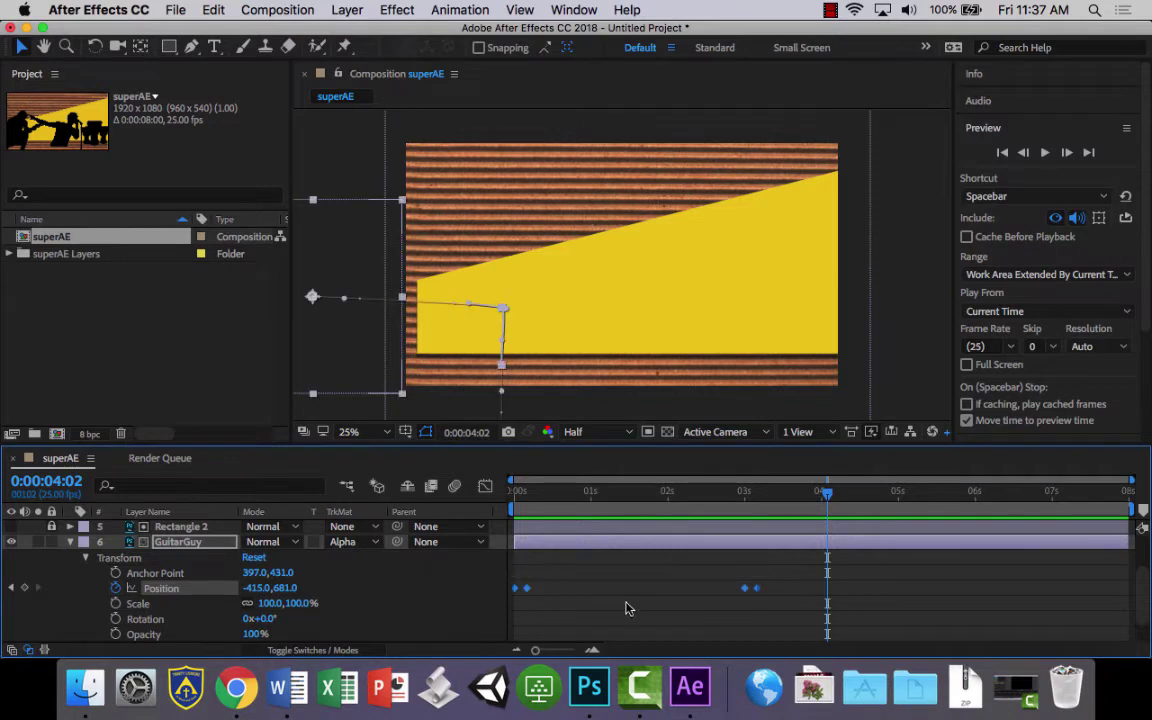
pyautogui.rightClick(746, 589)
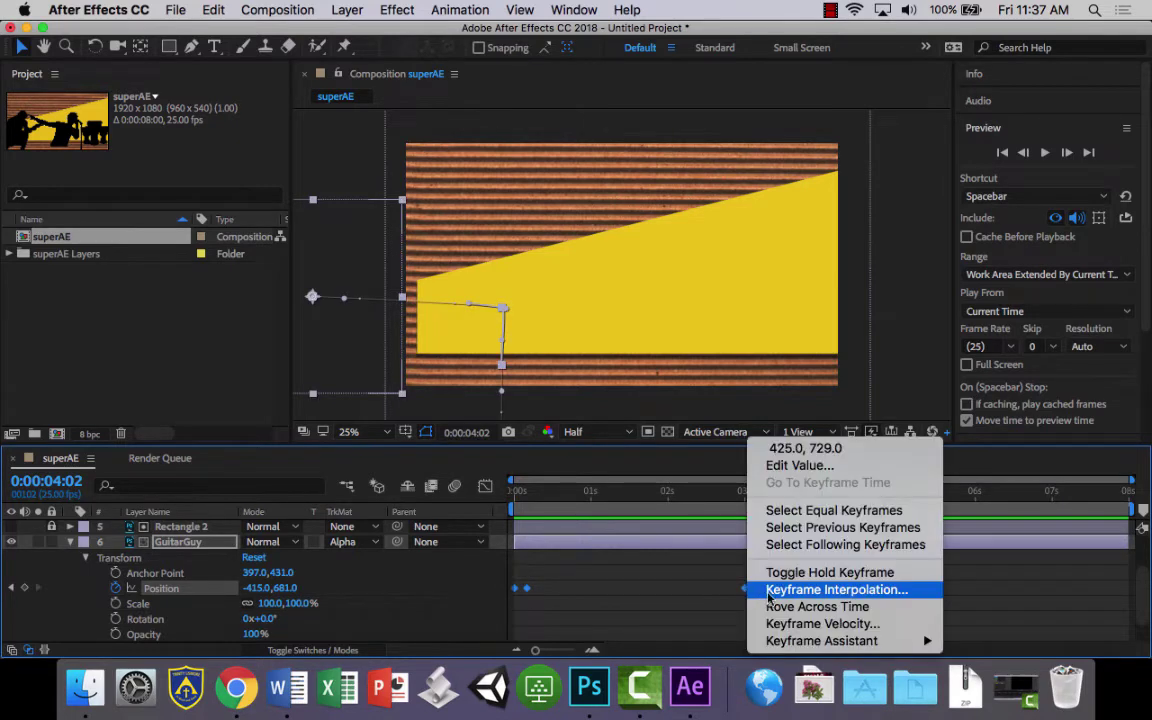
pyautogui.moveTo(845, 643)
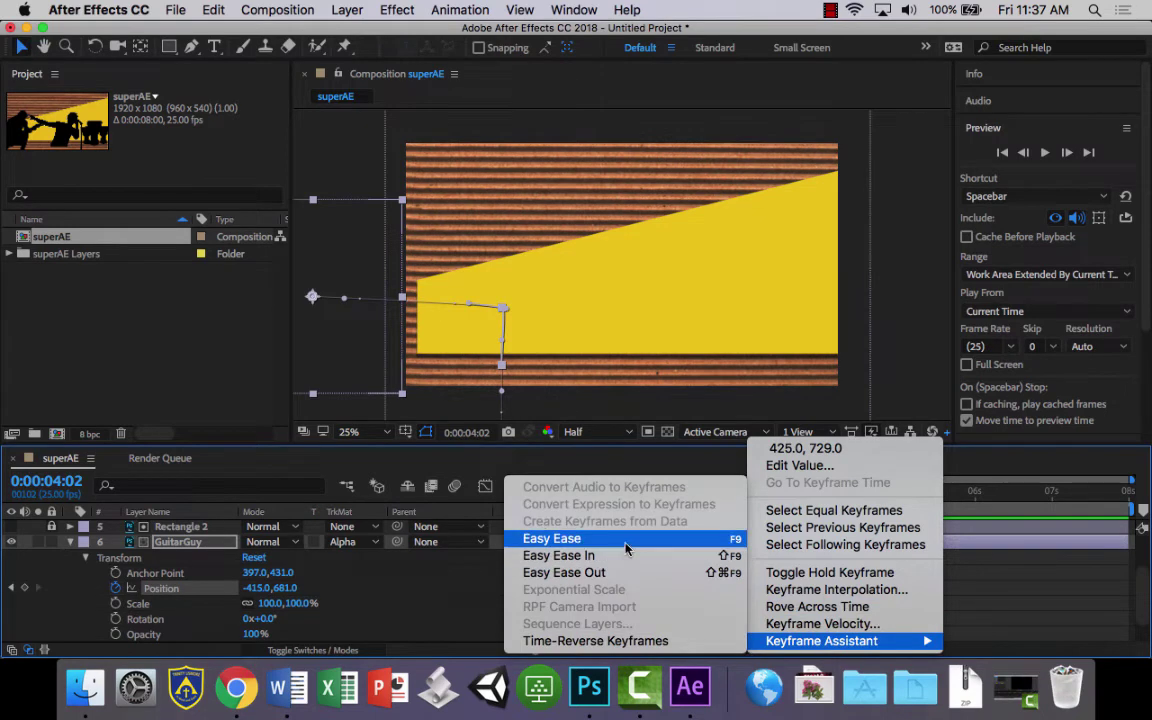
pyautogui.click(551, 538)
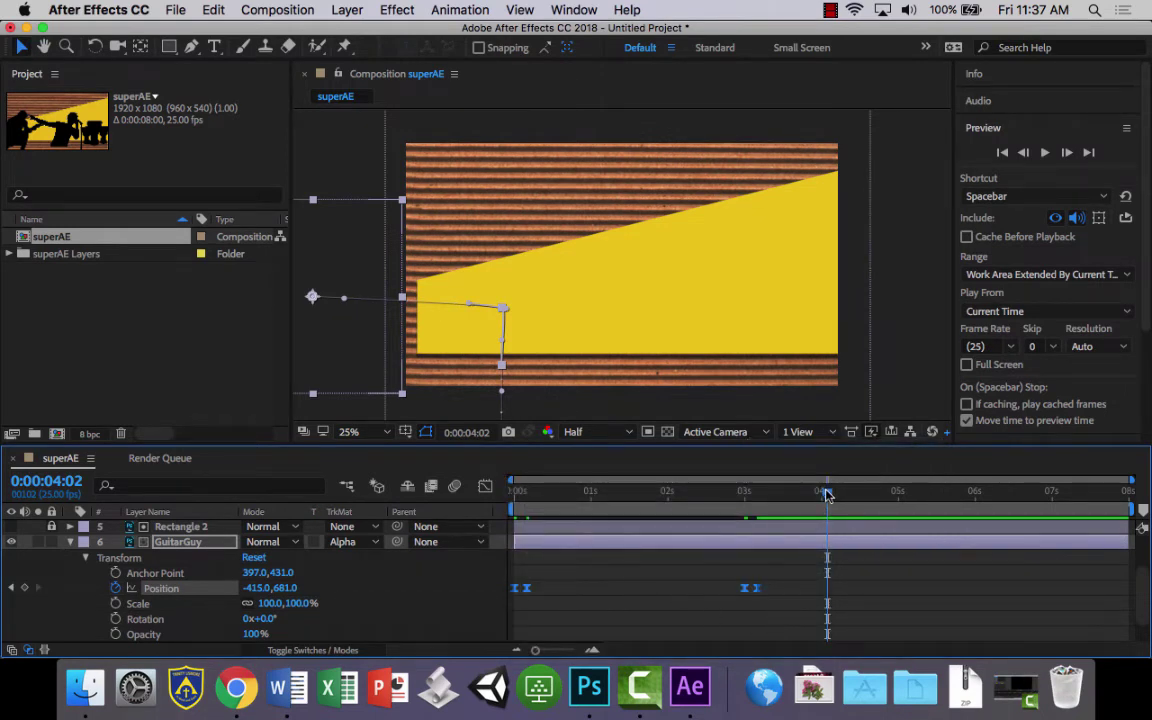
# Step: Deselect GuitarGuy and preview the eased animation from the start
pyautogui.moveTo(744, 491); pyautogui.dragTo(480, 541)
pyautogui.click(571, 597)
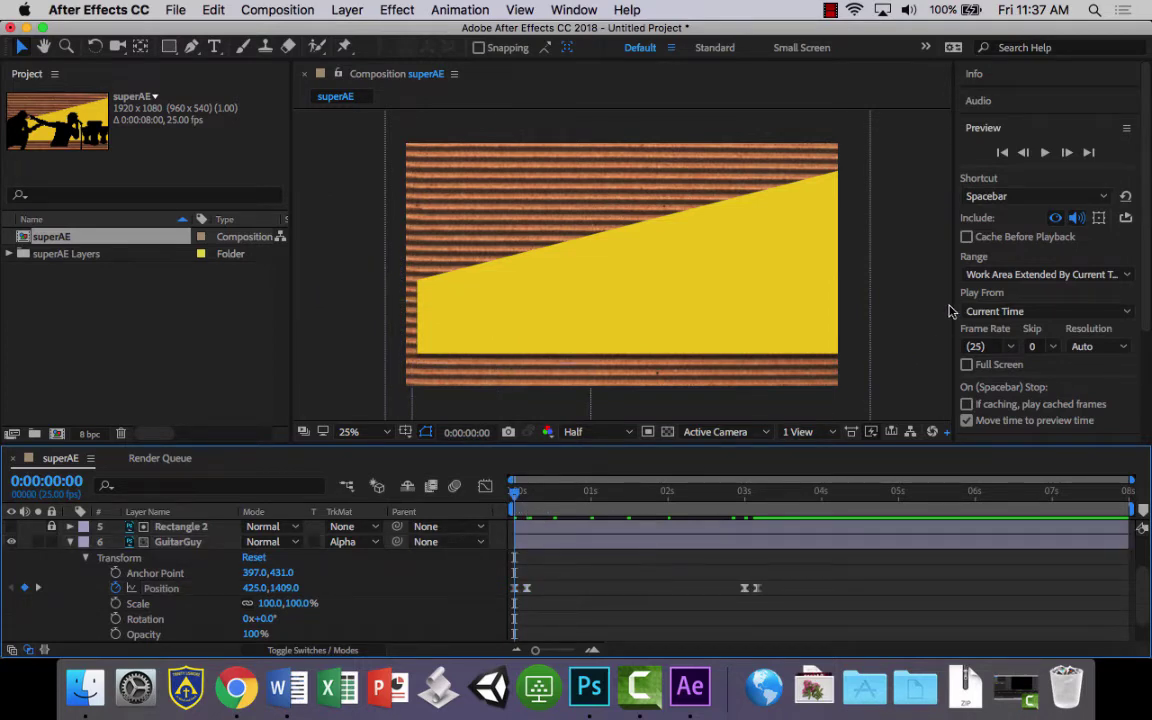
pyautogui.click(1044, 152)
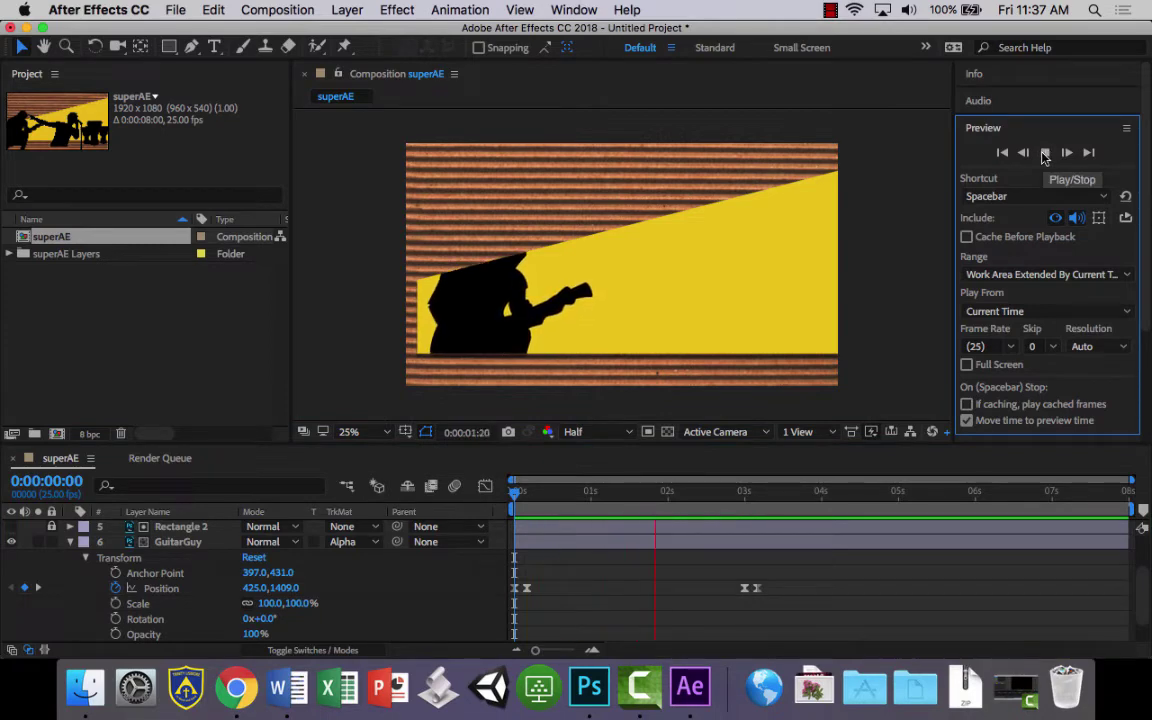
pyautogui.click(1044, 152)
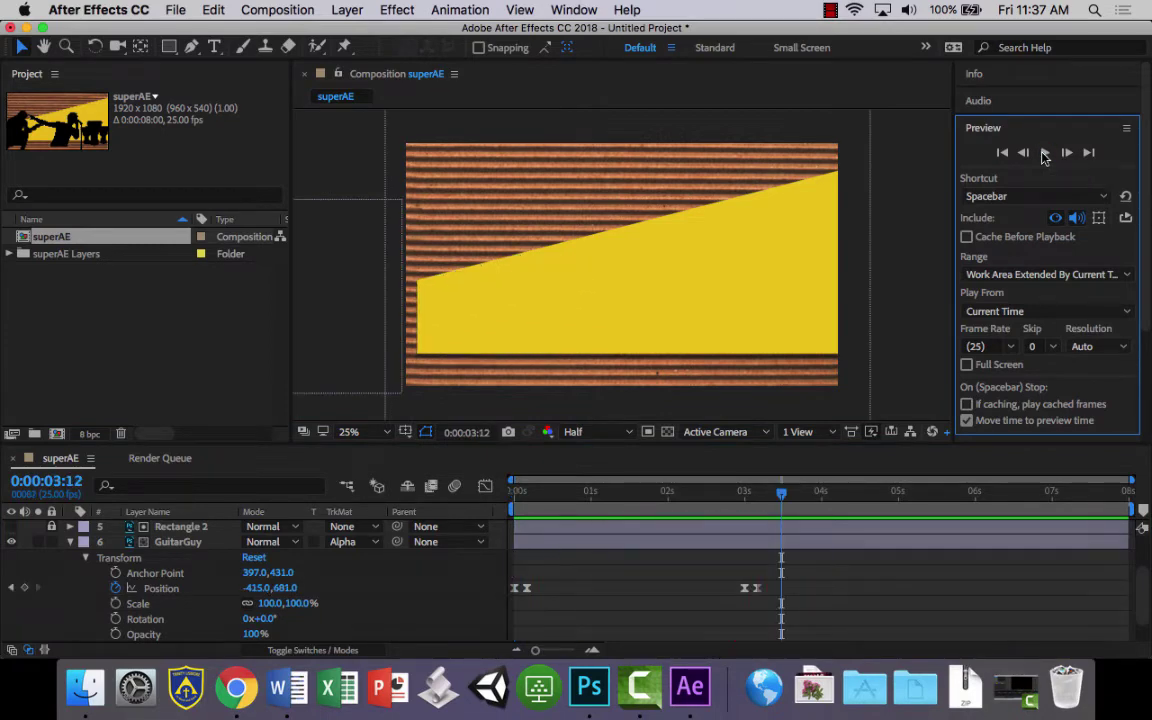
# Step: Collapse GuitarGuy, unlock and show Singer, and open Singer's Transform properties at 0:00:00:00
pyautogui.click(70, 543)
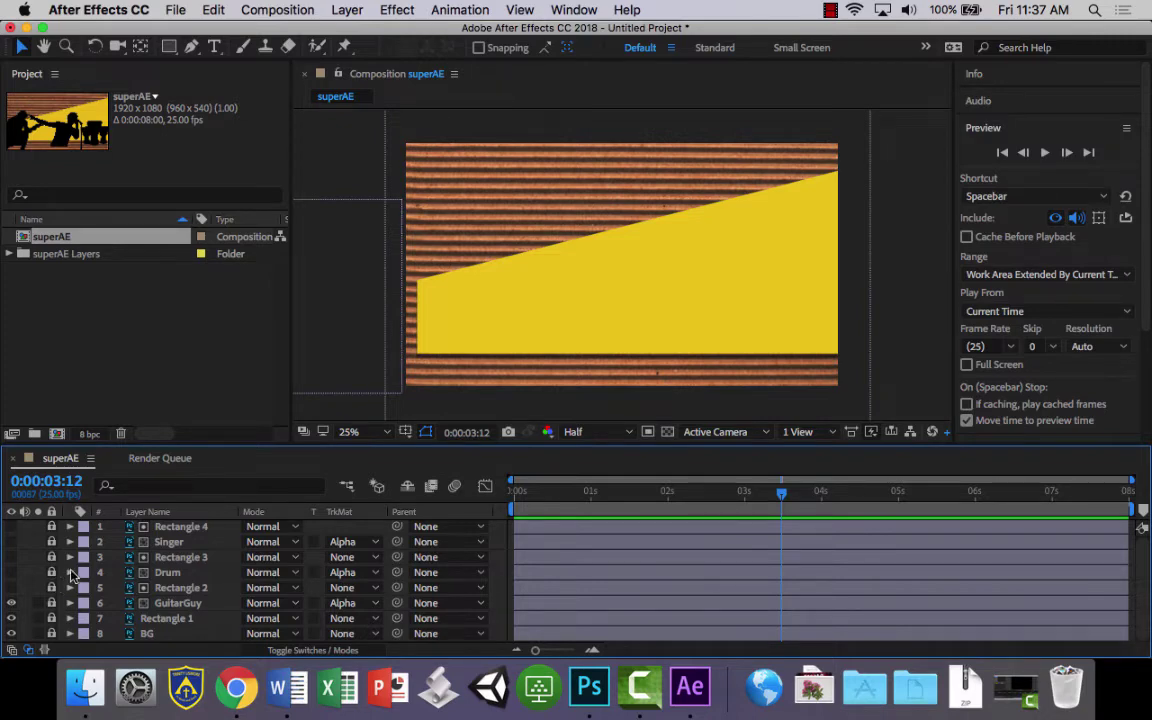
pyautogui.click(52, 541)
pyautogui.click(12, 543)
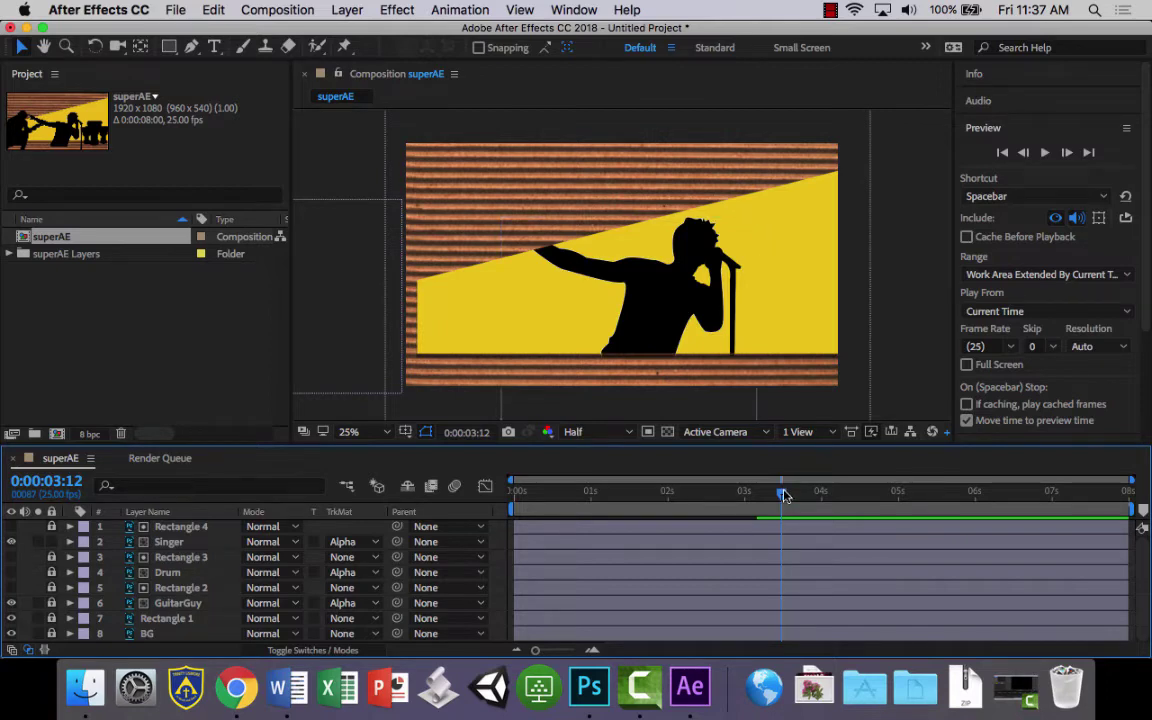
pyautogui.moveTo(783, 497); pyautogui.dragTo(480, 520)
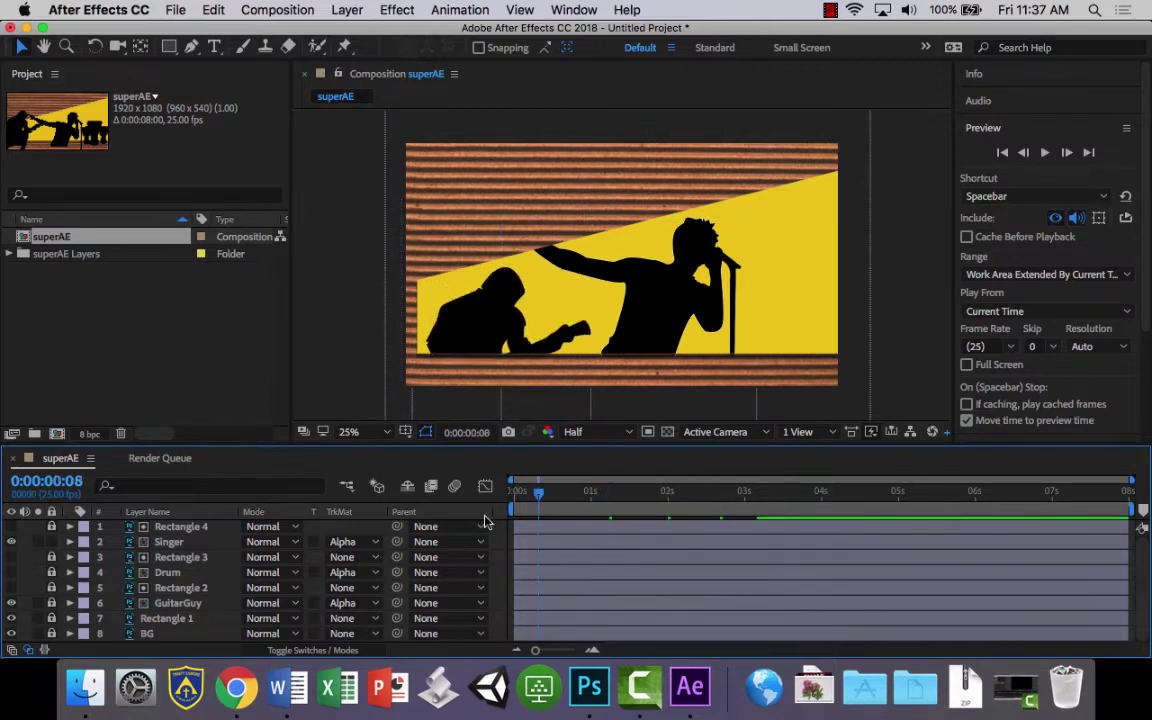
pyautogui.click(69, 541)
pyautogui.click(86, 558)
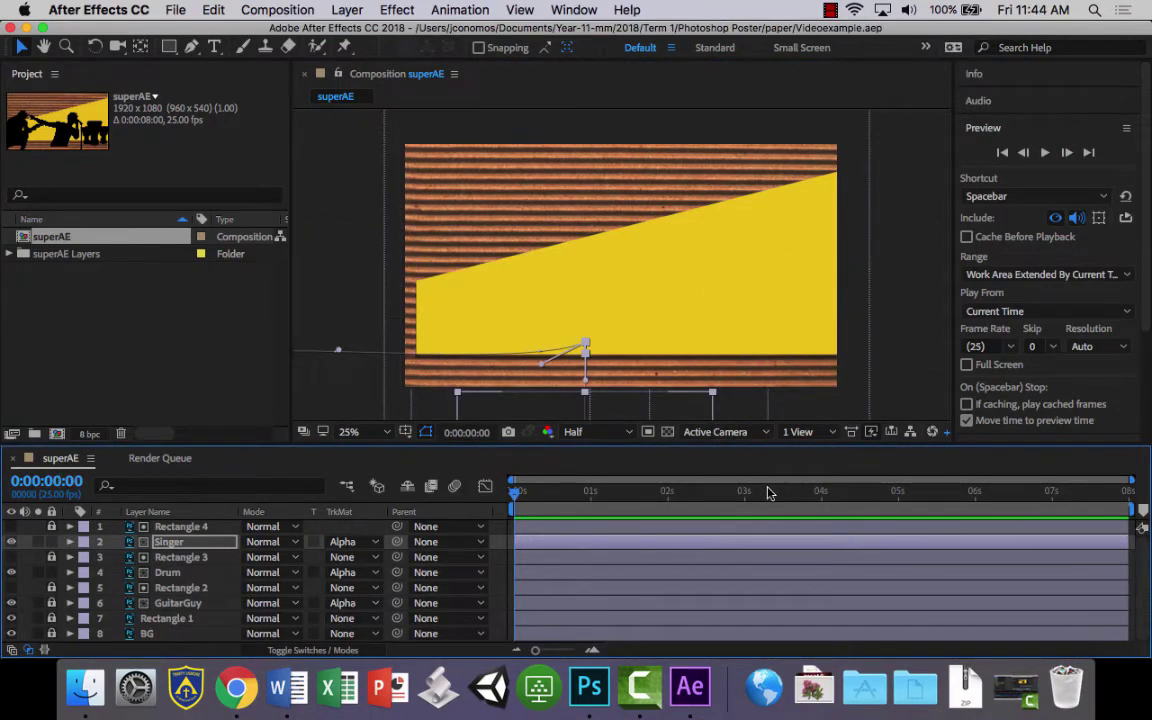
pyautogui.moveTo(768, 492)
pyautogui.mouseDown()
pyautogui.moveTo(779, 493)
pyautogui.moveTo(756, 500)
pyautogui.mouseUp()
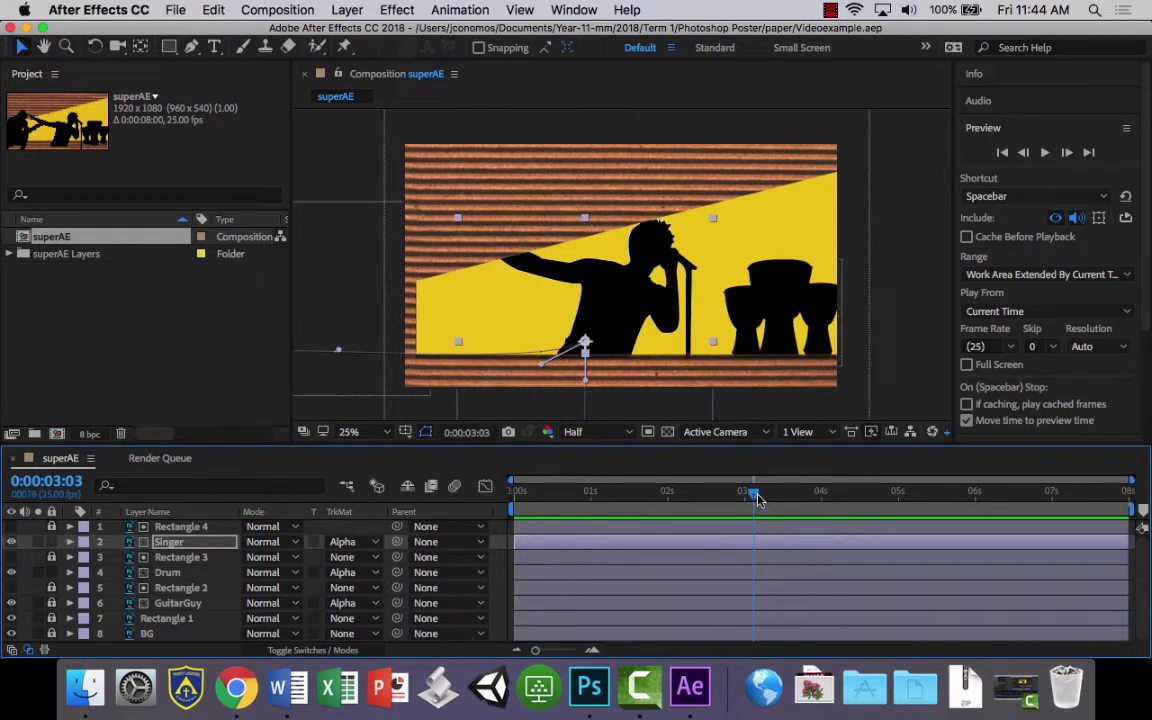
pyautogui.click(70, 543)
pyautogui.scroll(-2, 170, 592)
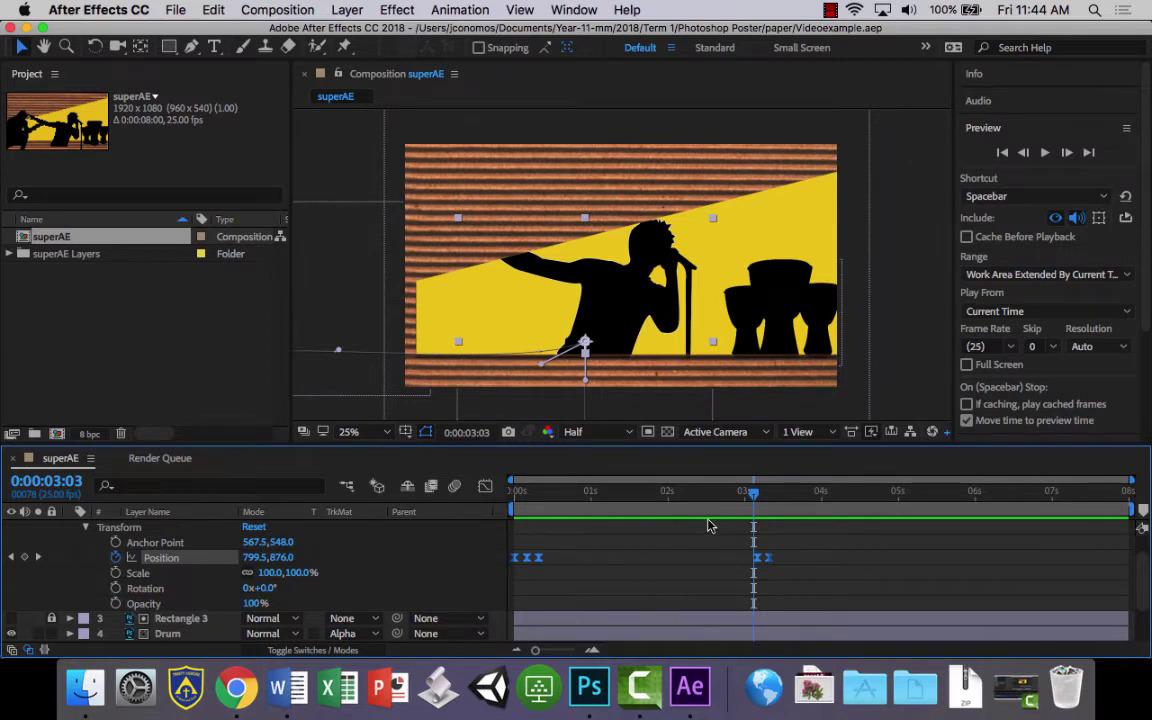
pyautogui.moveTo(752, 492); pyautogui.dragTo(631, 503)
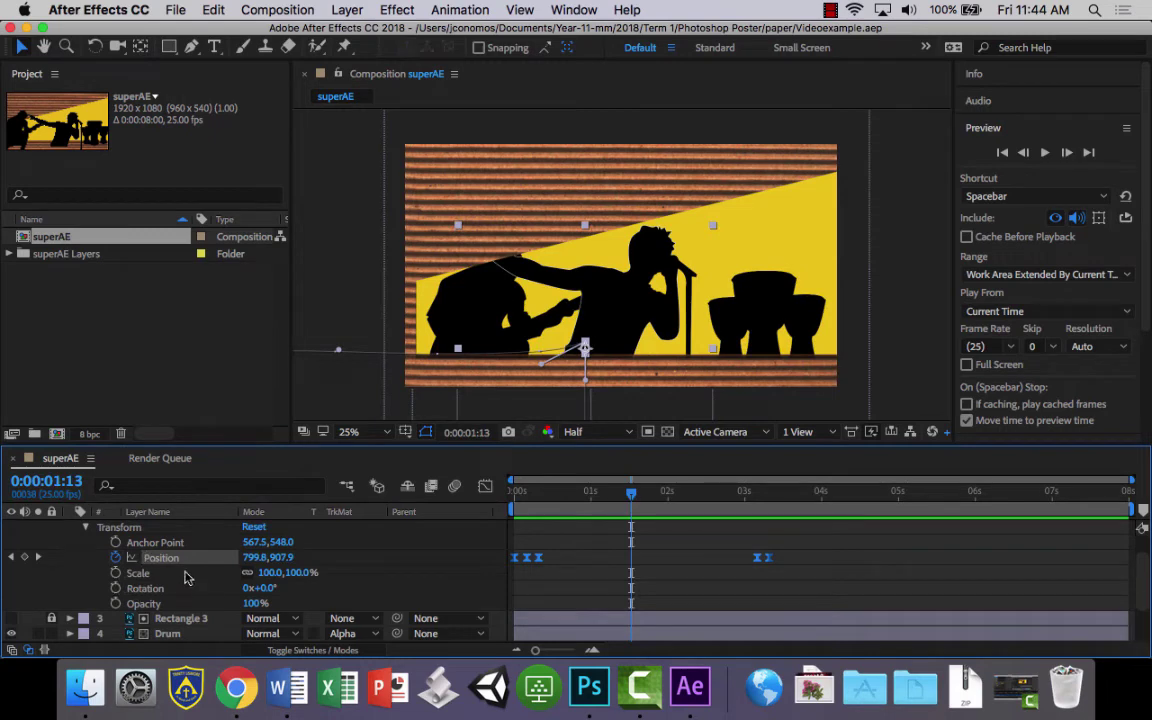
pyautogui.moveTo(262, 588)
pyautogui.mouseDown()
pyautogui.moveTo(280, 588)
pyautogui.moveTo(262, 588)
pyautogui.mouseUp()
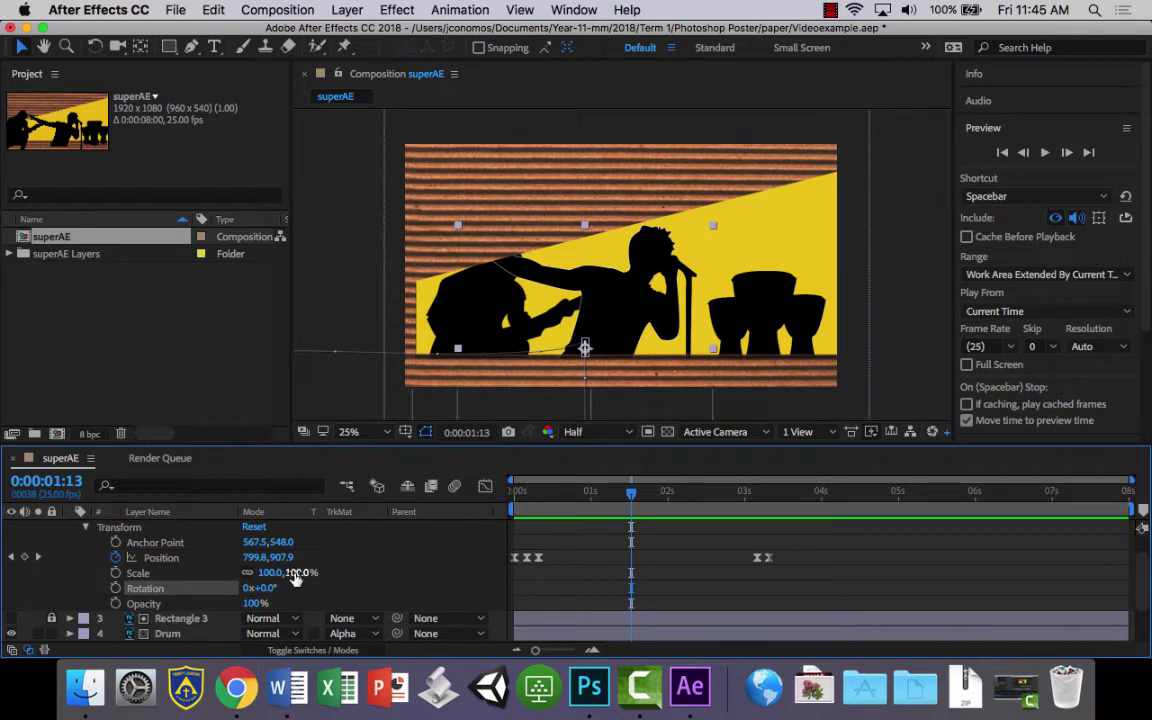
pyautogui.moveTo(295, 578); pyautogui.dragTo(295, 572)
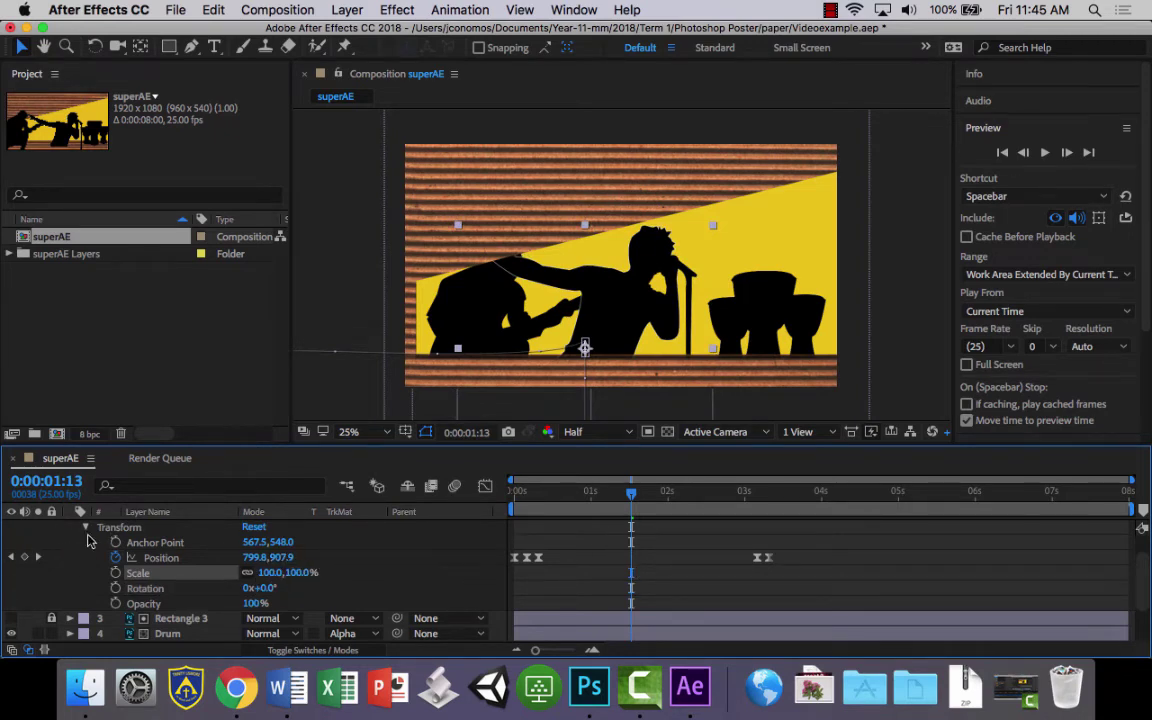
# Step: Collapse the Singer layer and its Transform group, and unlock all remaining layers
pyautogui.click(85, 527)
pyautogui.click(69, 529)
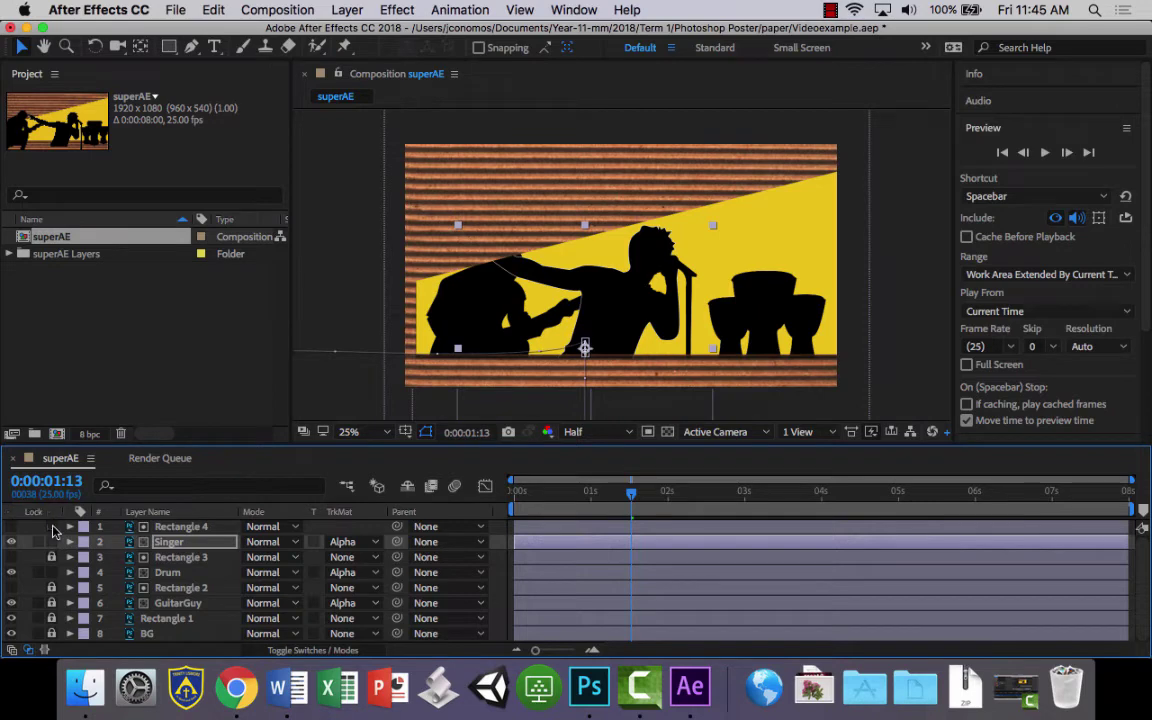
pyautogui.moveTo(52, 527); pyautogui.dragTo(53, 643)
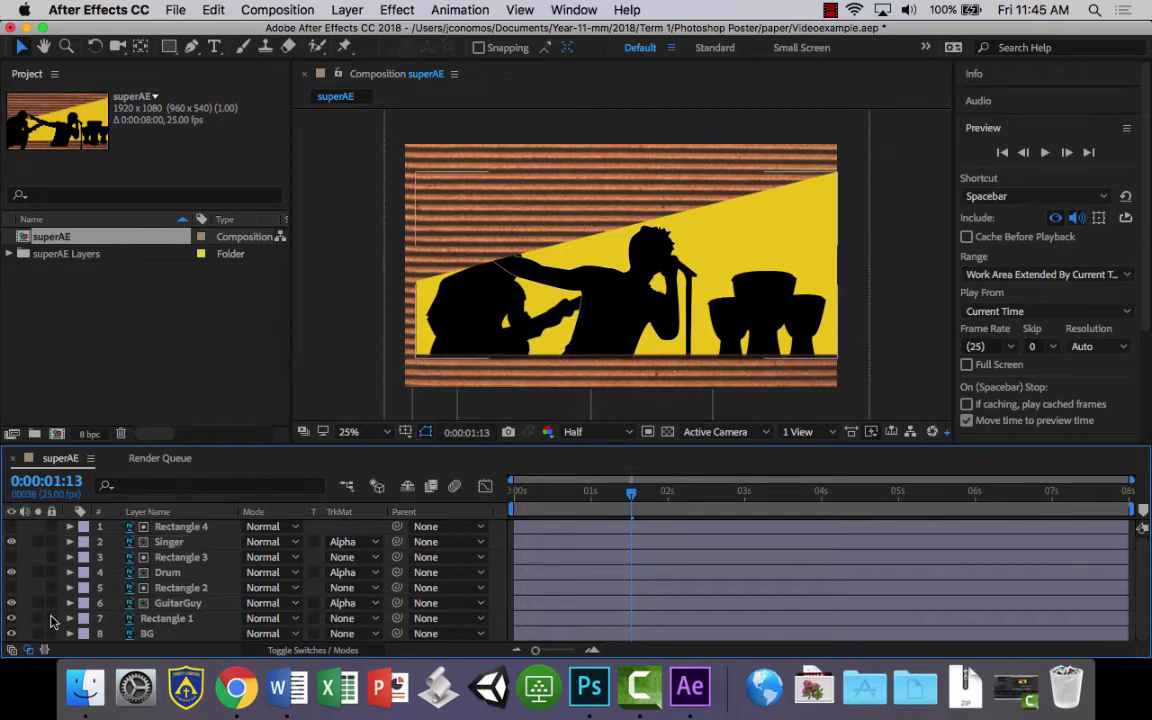
# Step: Return to the first frame and select all layers from Rectangle 4 through BG
pyautogui.press('Home')
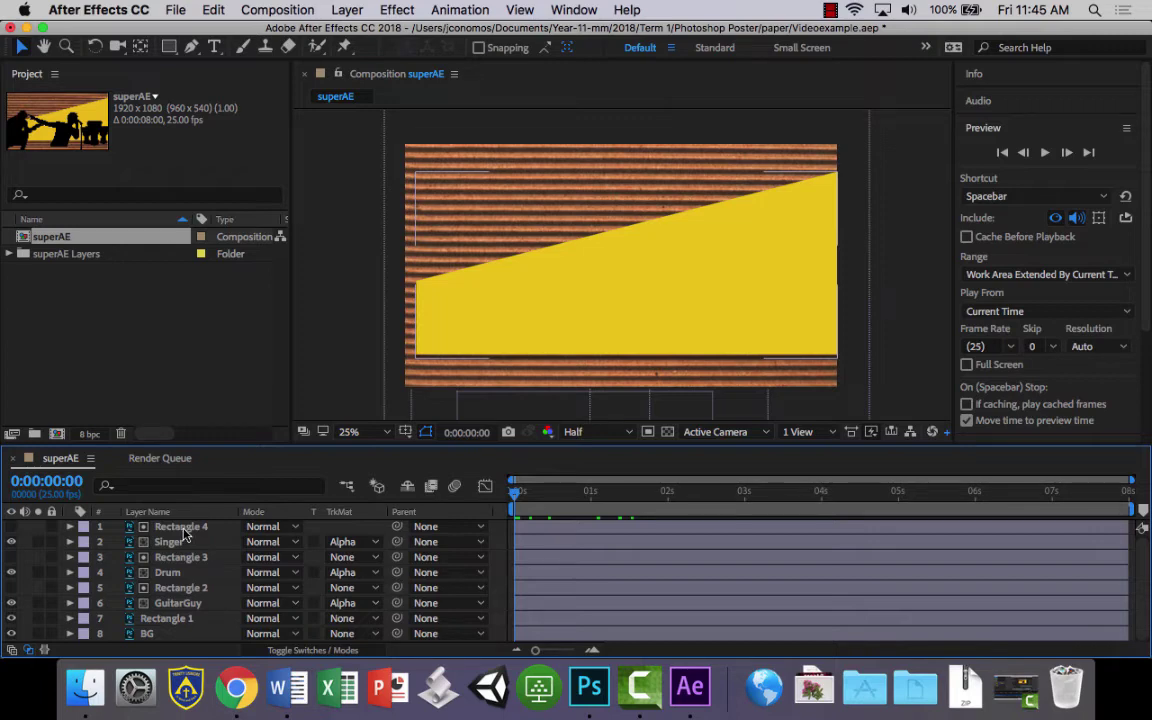
pyautogui.click(190, 528)
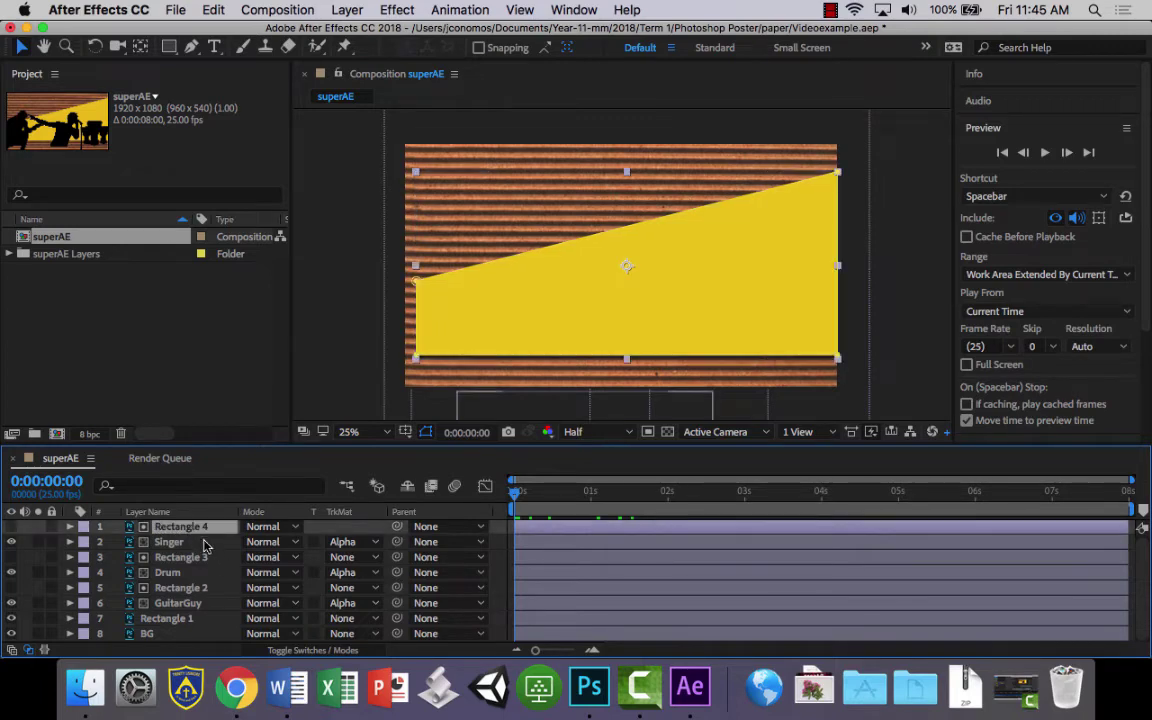
pyautogui.keyDown('shift'); pyautogui.click(178, 635); pyautogui.keyUp('shift')
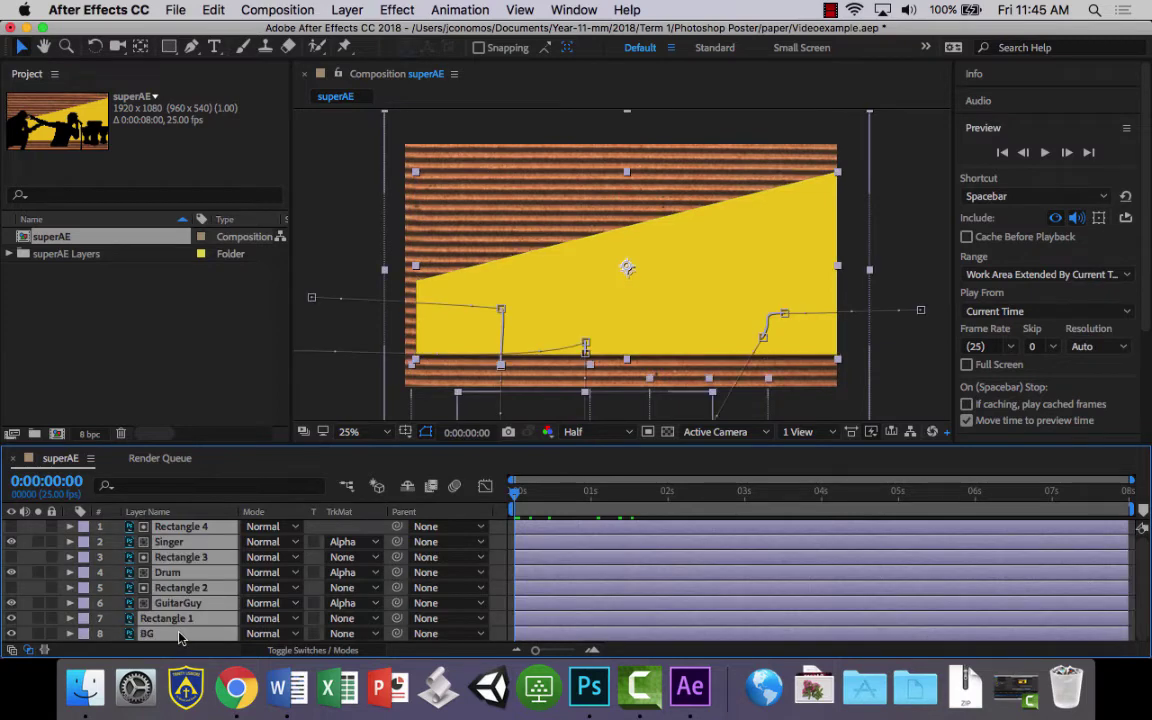
# Step: Use Layer > Pre-compose to nest the eight layers into Pre-comp 1, moving all attributes
pyautogui.click(262, 8)
pyautogui.moveTo(215, 8)
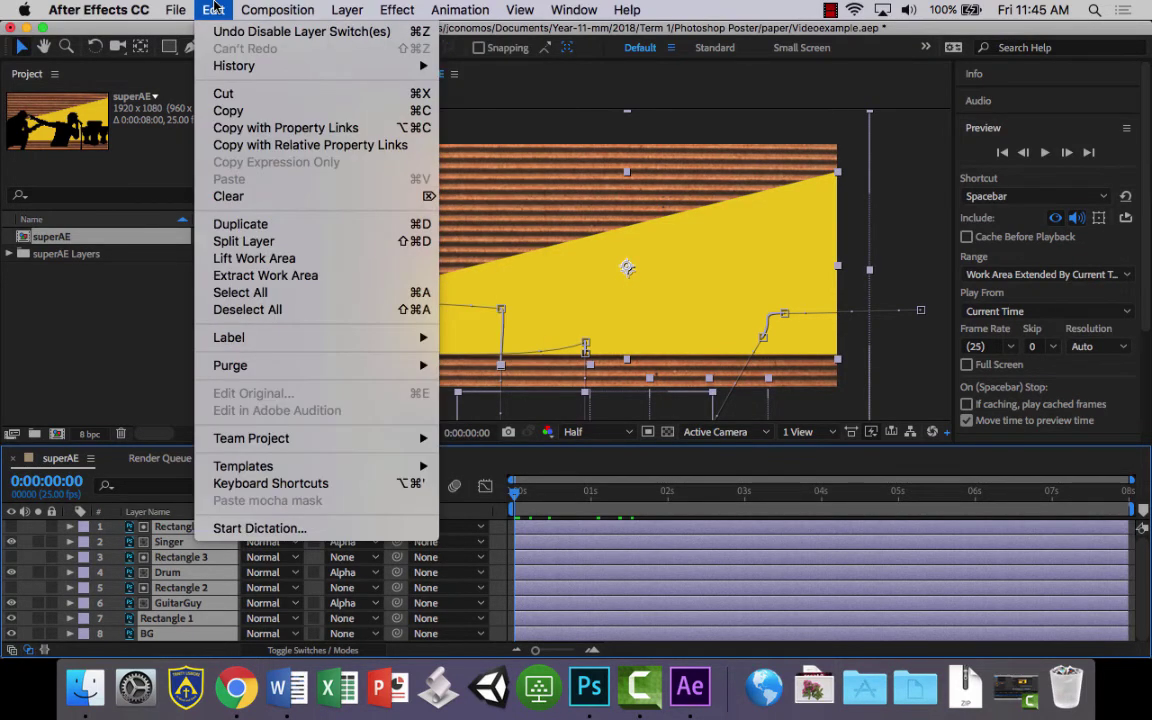
pyautogui.moveTo(352, 8)
pyautogui.scroll(-1, 483, 483)
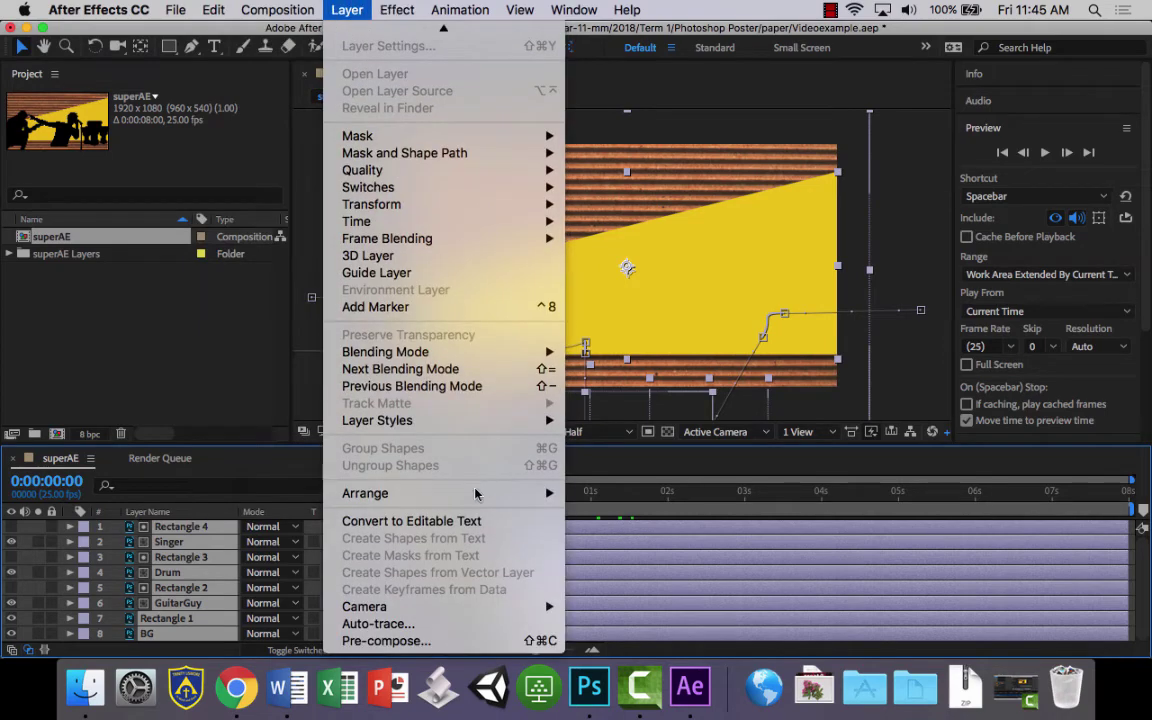
pyautogui.click(440, 641)
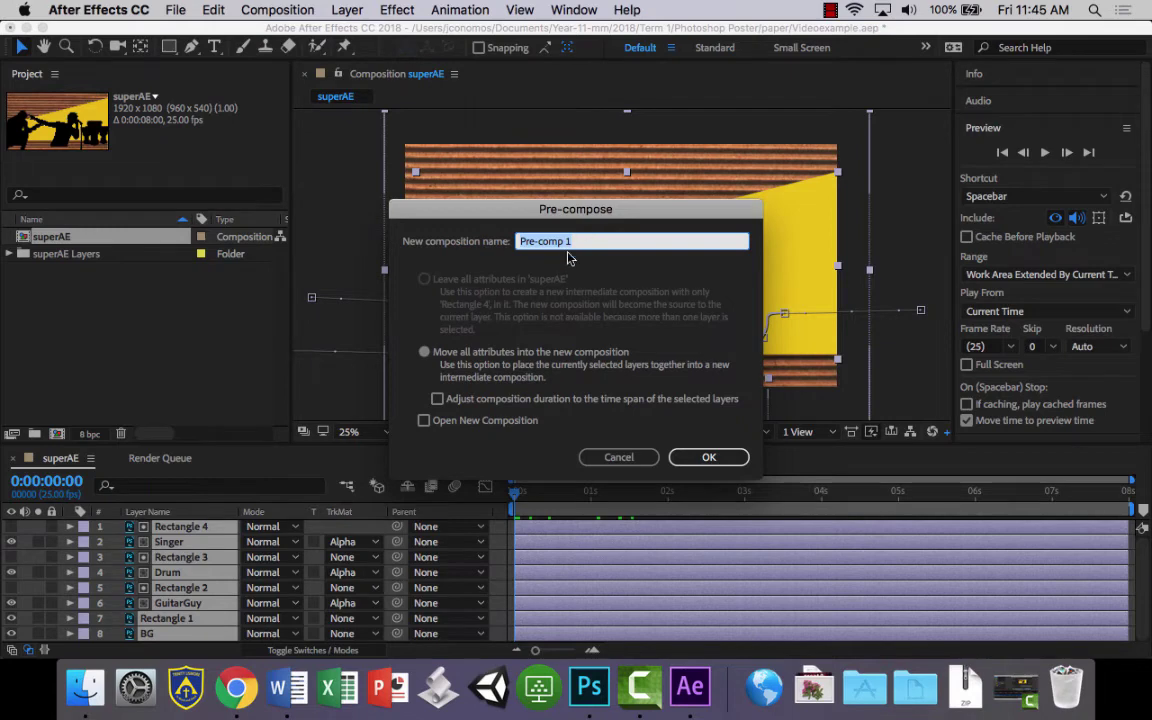
pyautogui.click(709, 457)
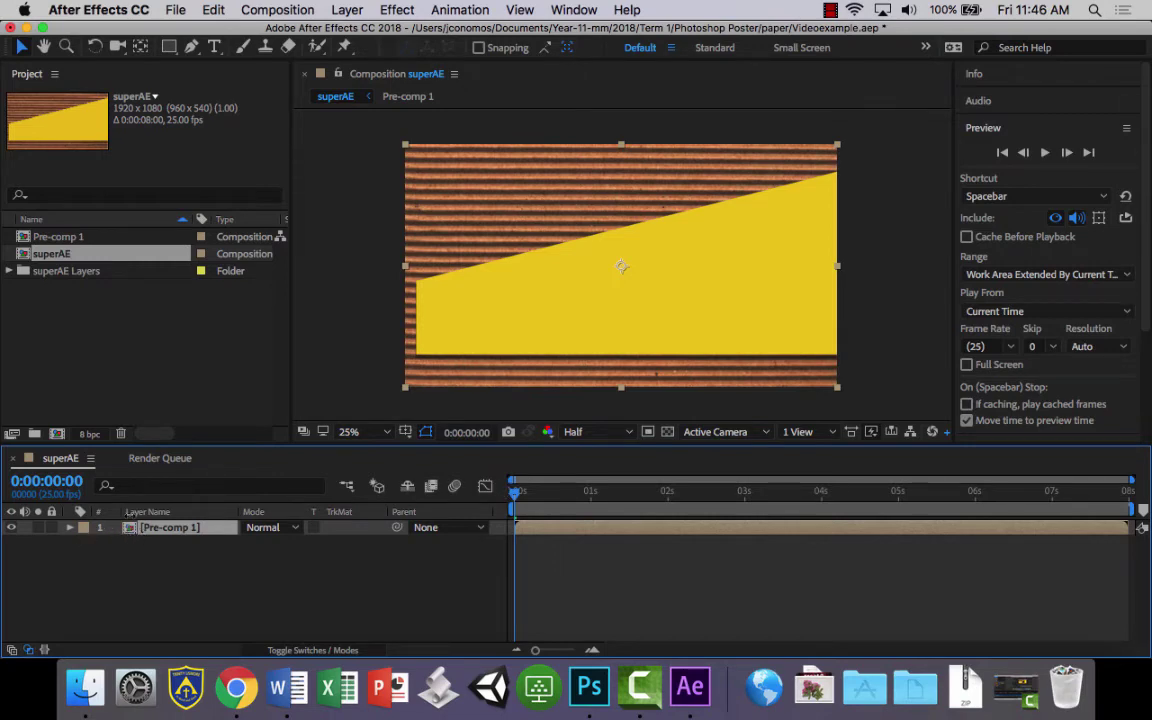
# Step: Preview superAE and briefly expand then collapse the Pre-comp 1 layer's properties
pyautogui.click(1044, 152)
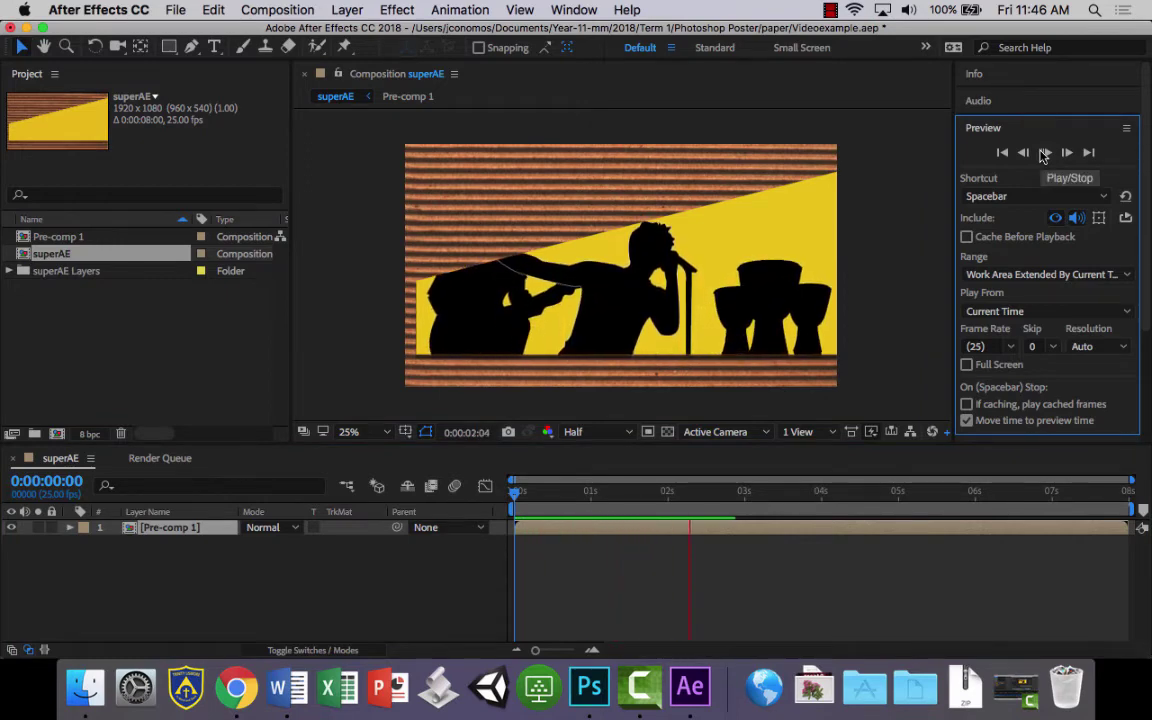
pyautogui.click(1044, 152)
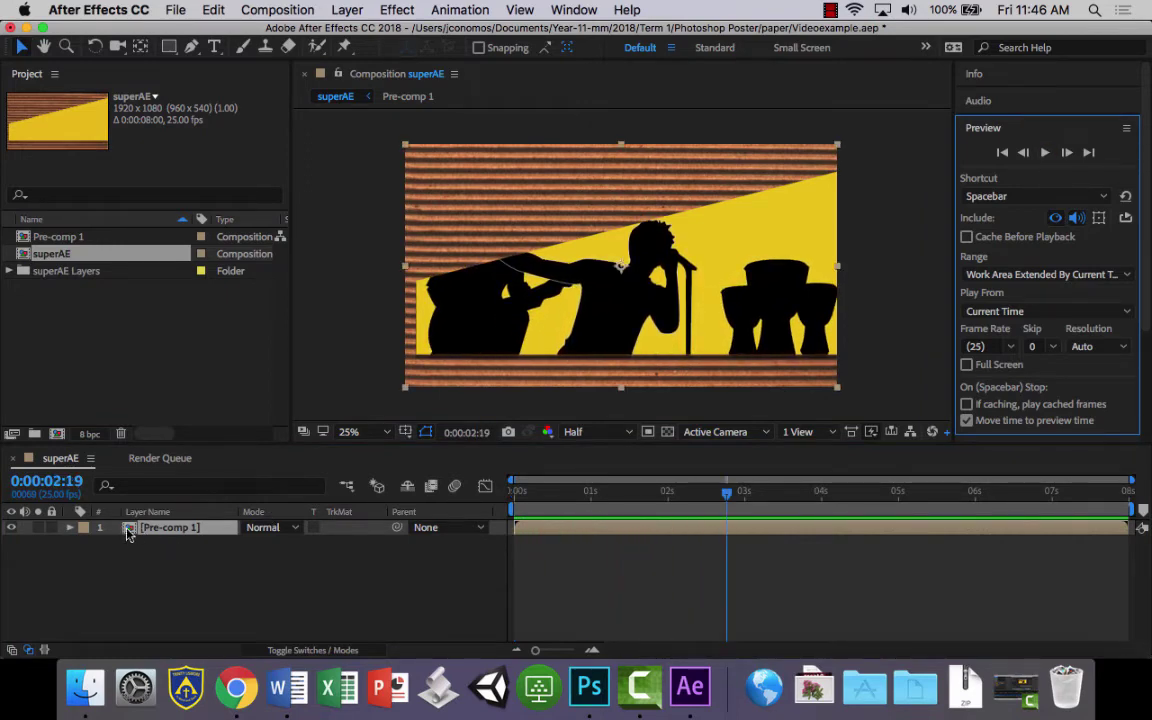
pyautogui.click(70, 527)
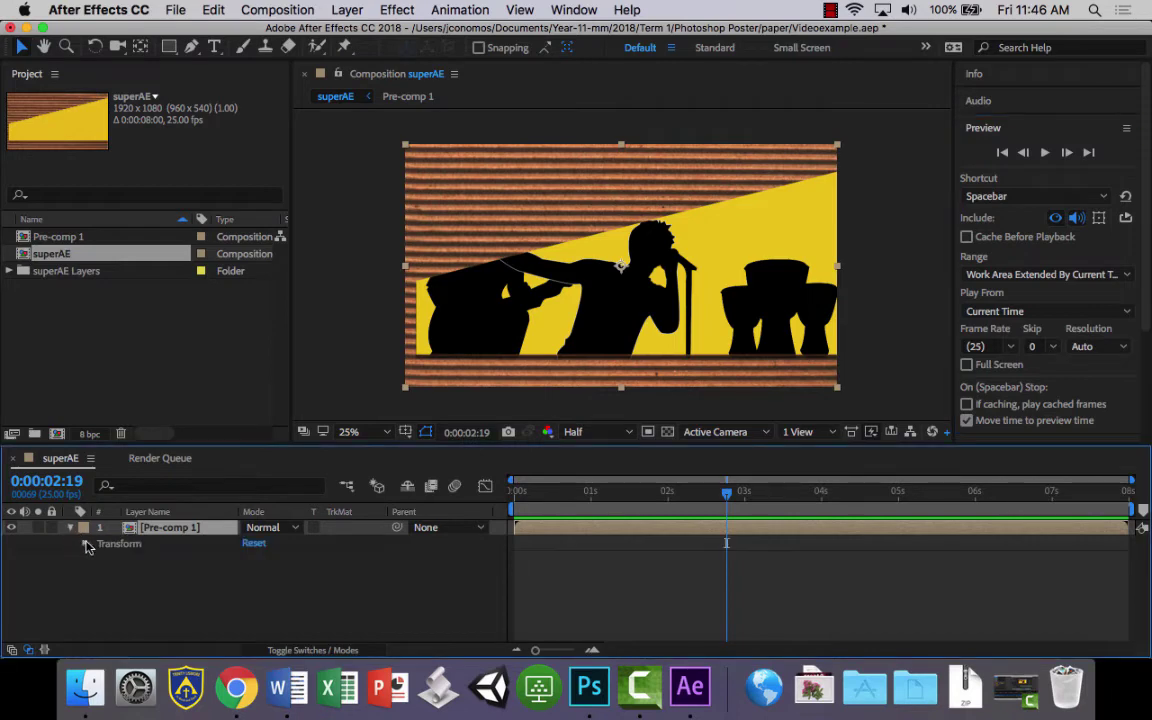
pyautogui.click(70, 527)
# Step: Open Pre-comp 1 to inspect its layers, close the Render Queue, and return to superAE
pyautogui.doubleClick(130, 535)
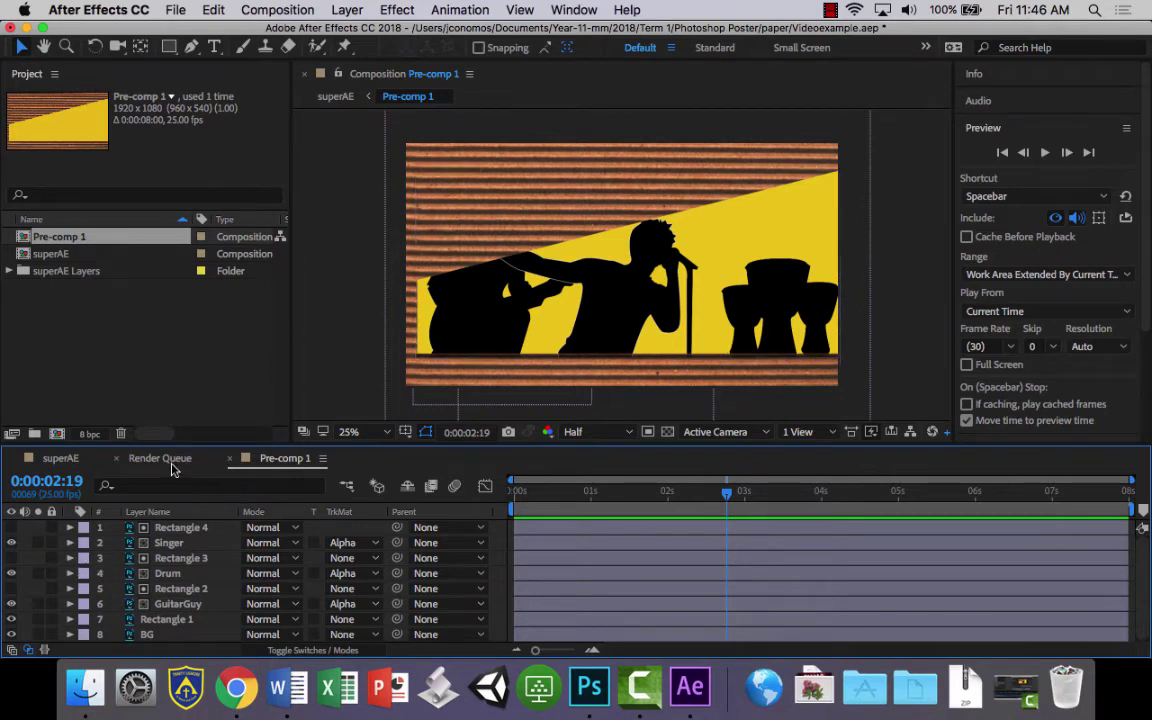
pyautogui.click(116, 458)
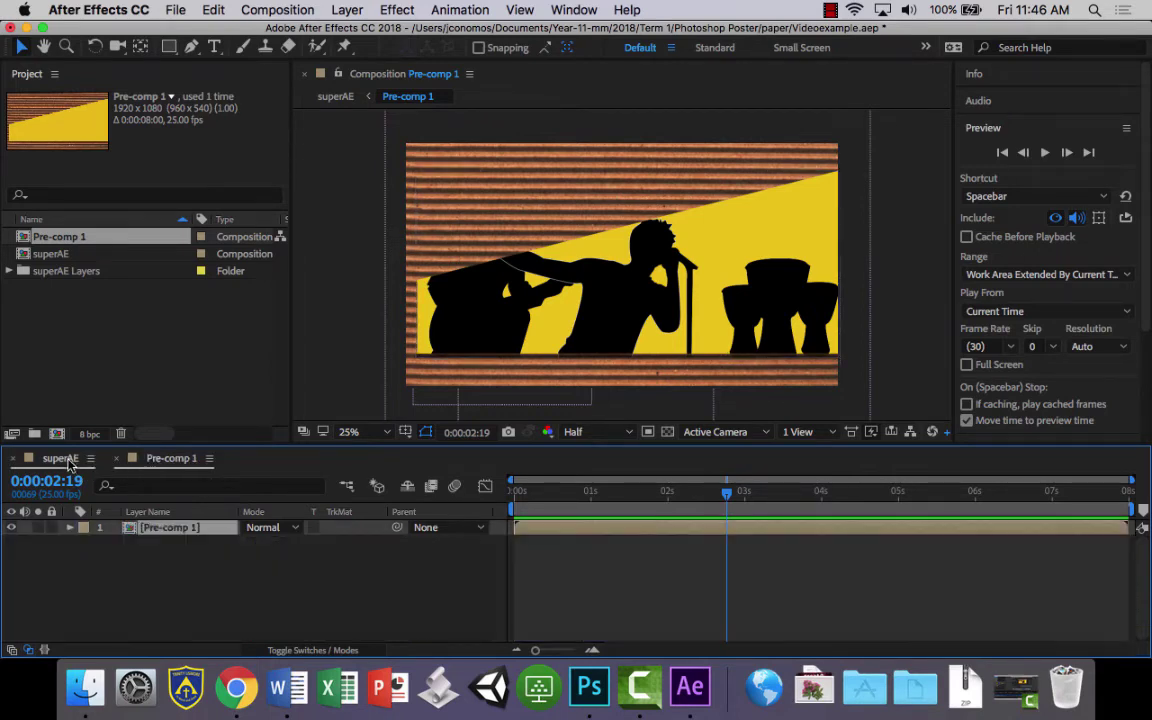
pyautogui.click(60, 458)
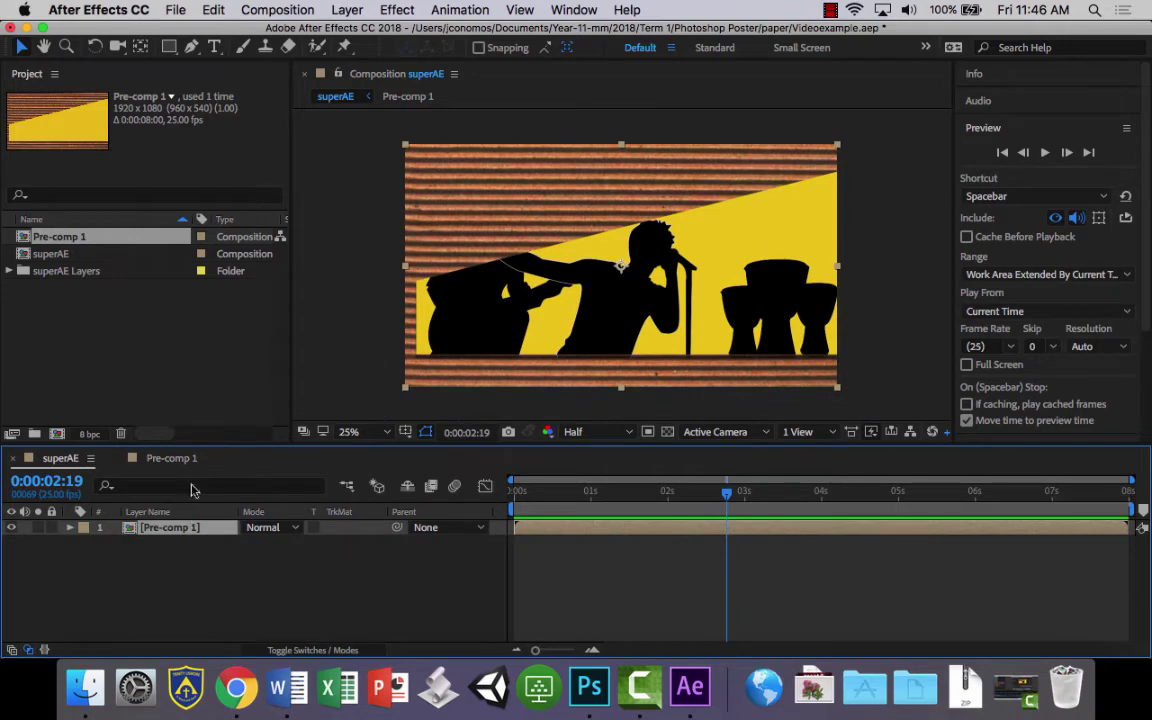
pyautogui.click(170, 459)
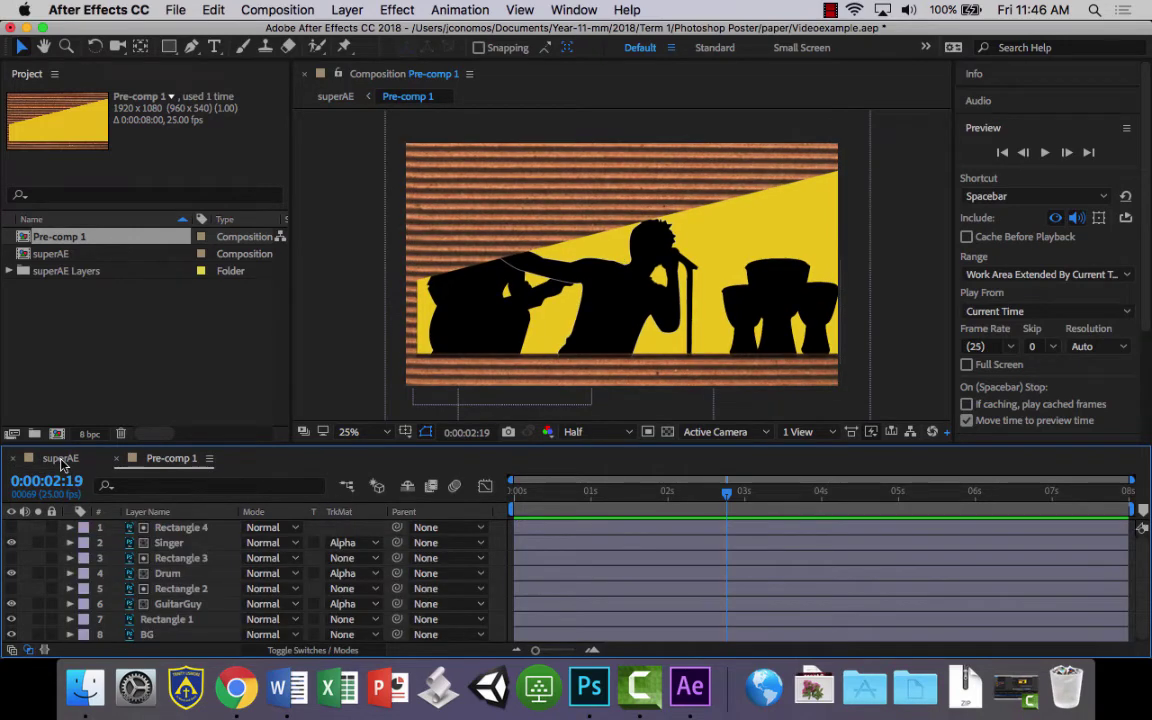
pyautogui.click(62, 459)
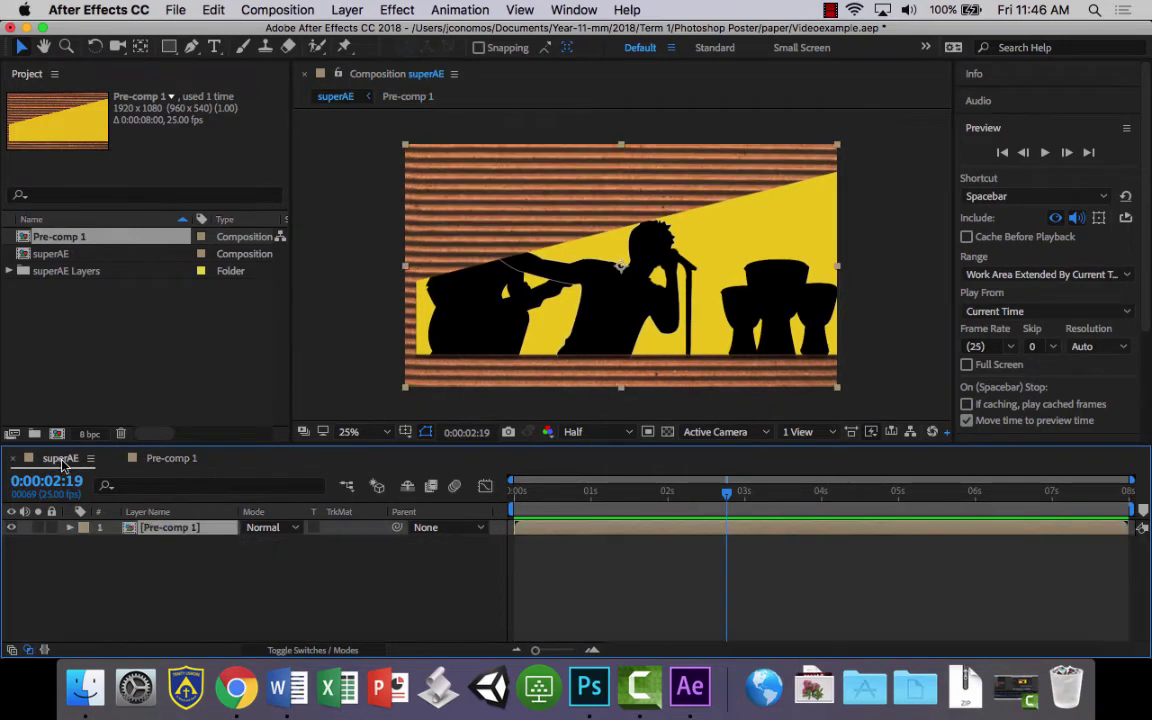
# Step: At the 4-second mark, create a text layer reading 'END CREDITS' on the yellow band
pyautogui.click(180, 528)
pyautogui.moveTo(727, 500); pyautogui.dragTo(822, 493)
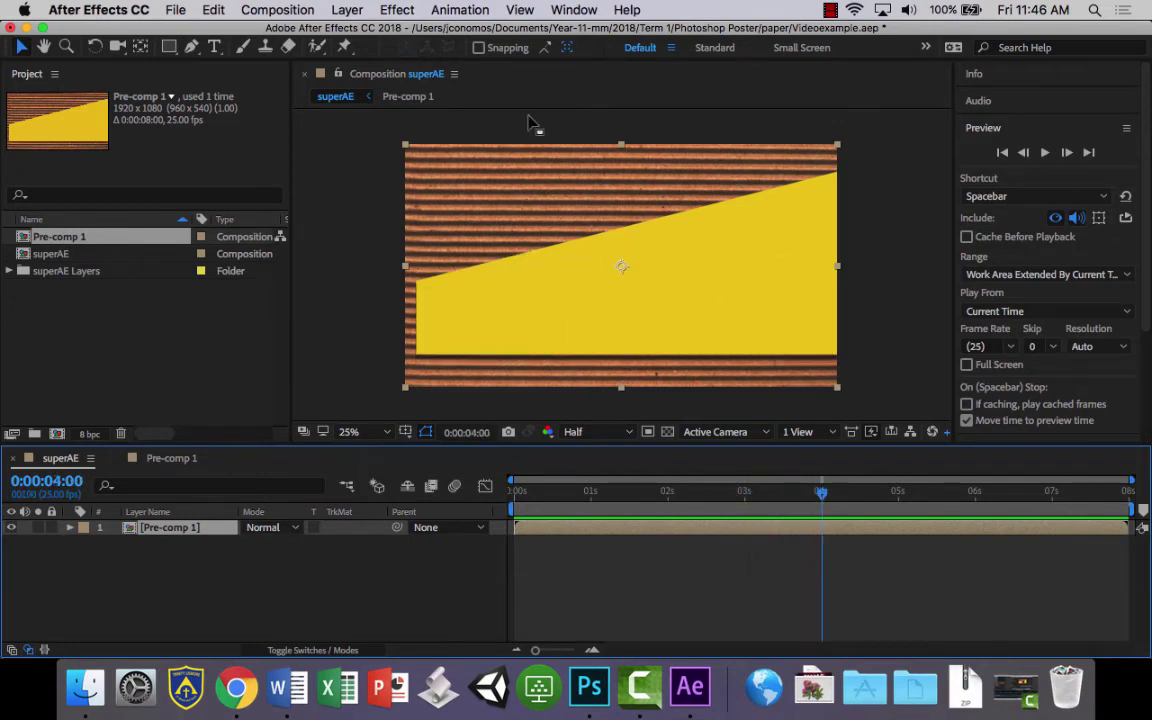
pyautogui.click(215, 48)
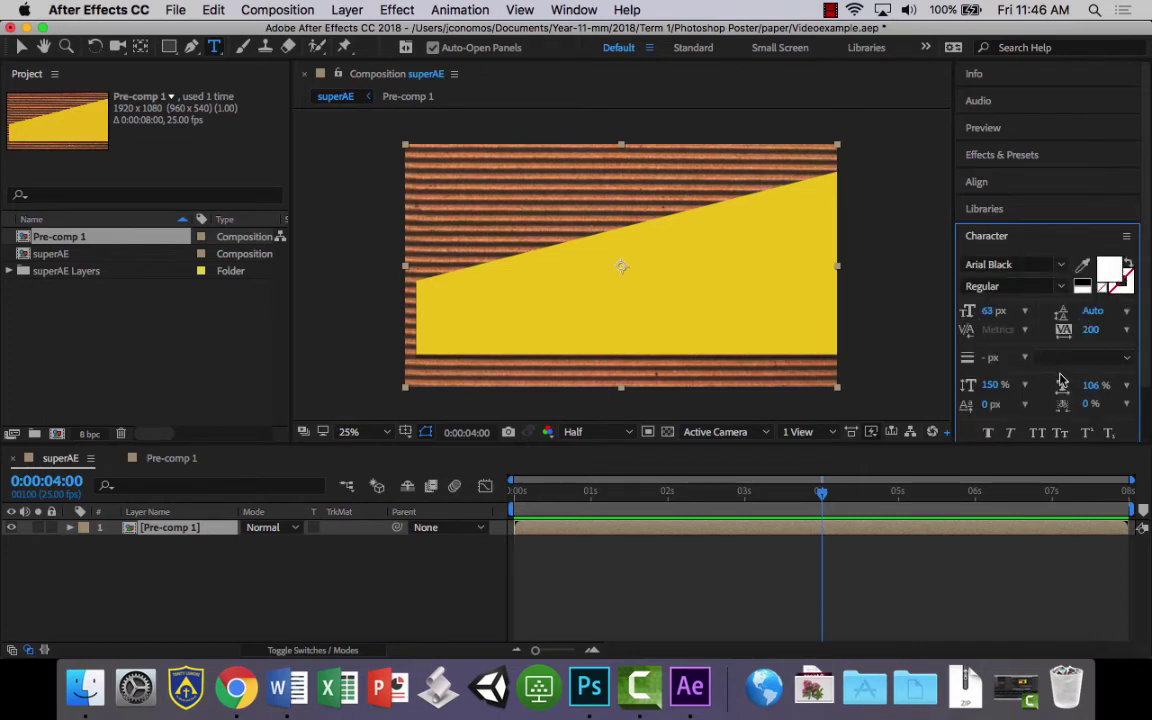
pyautogui.click(490, 293)
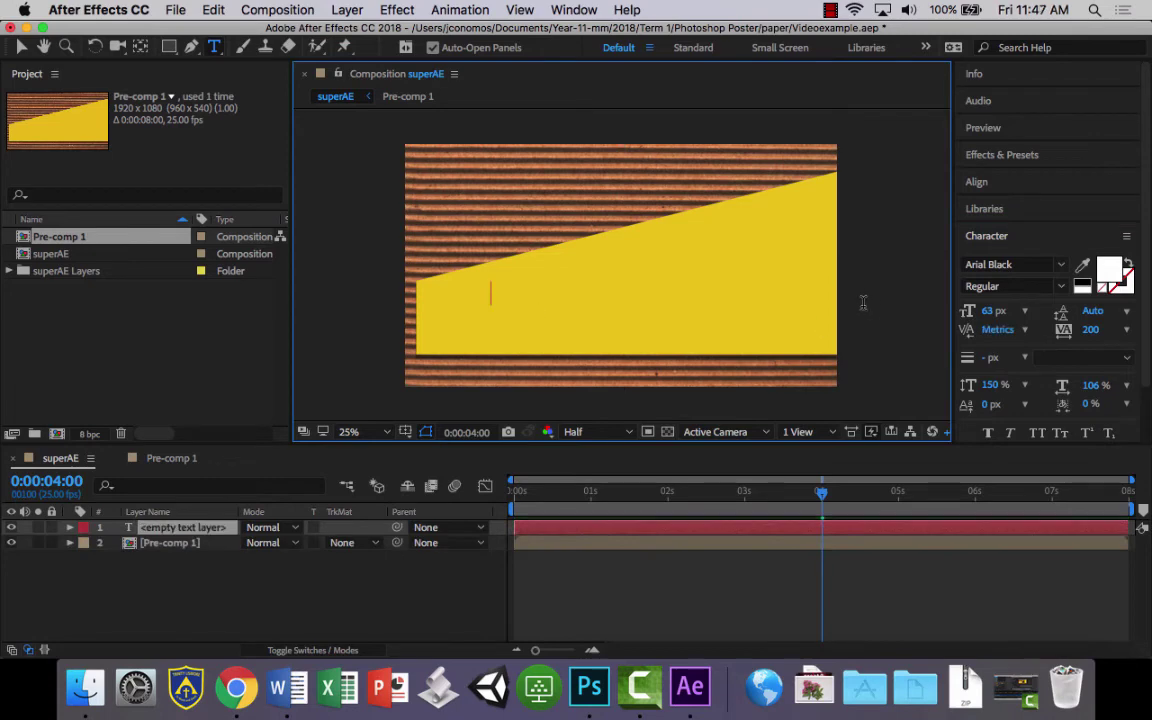
pyautogui.write('END CREDITS')
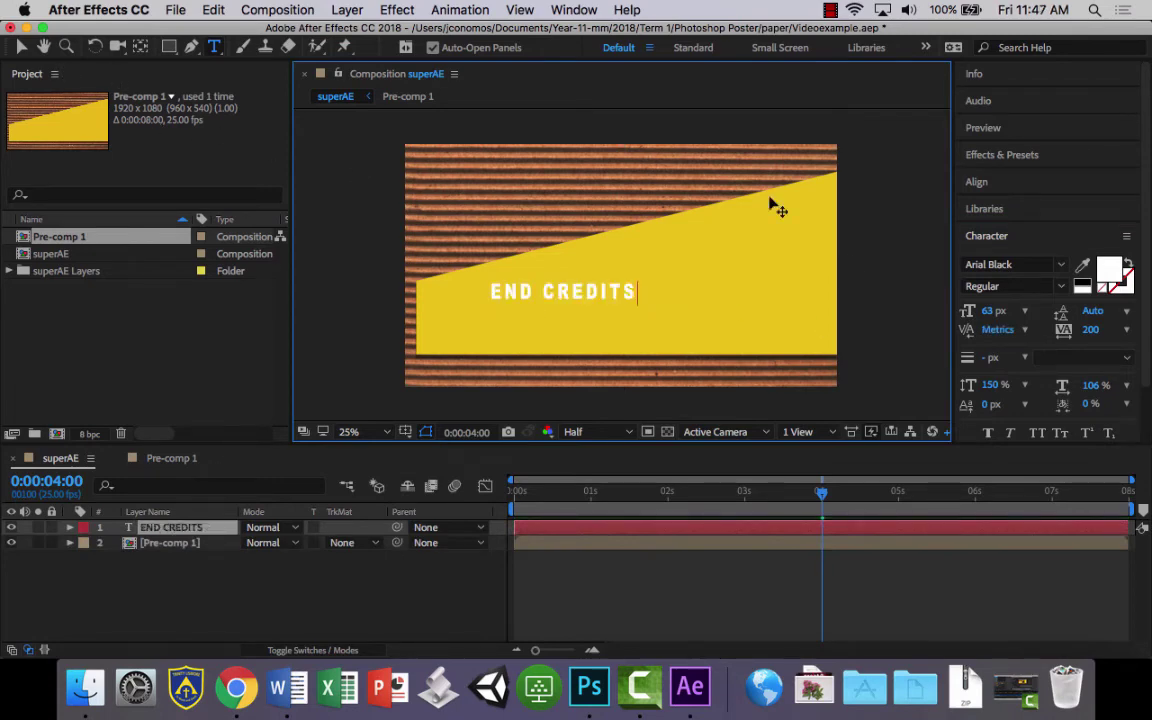
# Step: Hide the character settings, exit text editing and nudge END CREDITS slightly lower
pyautogui.click(1093, 236)
pyautogui.click(21, 48)
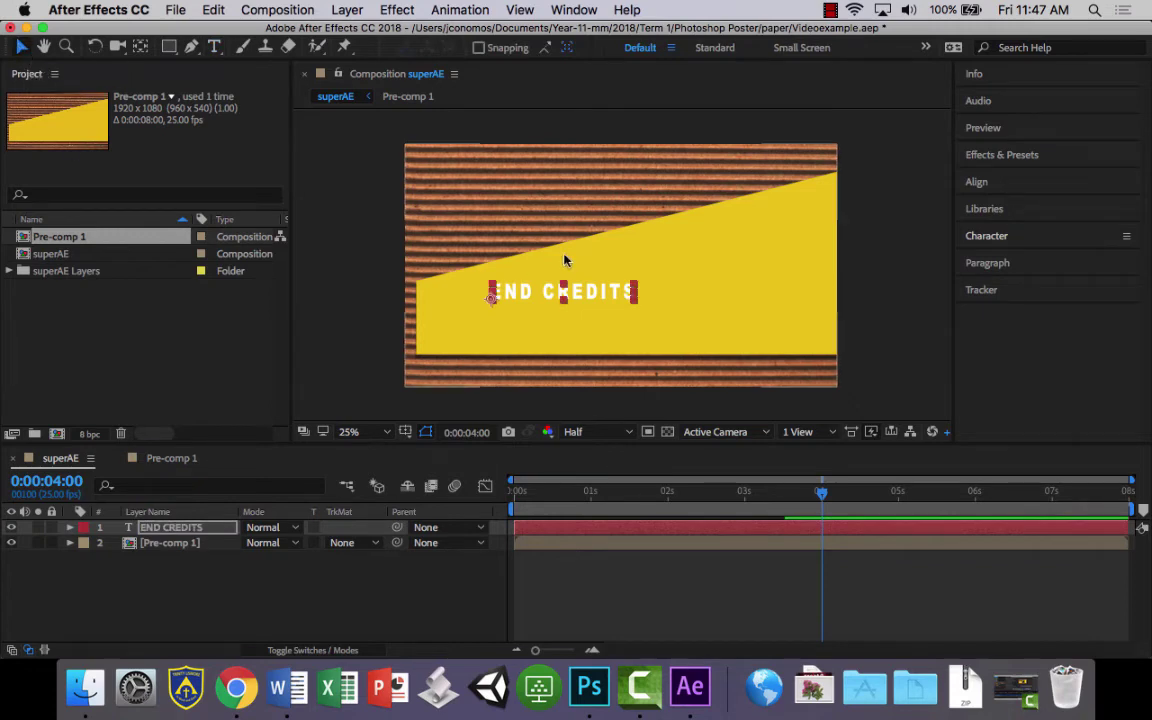
pyautogui.moveTo(525, 284)
pyautogui.mouseDown()
pyautogui.moveTo(528, 309)
pyautogui.moveTo(527, 298)
pyautogui.mouseUp()
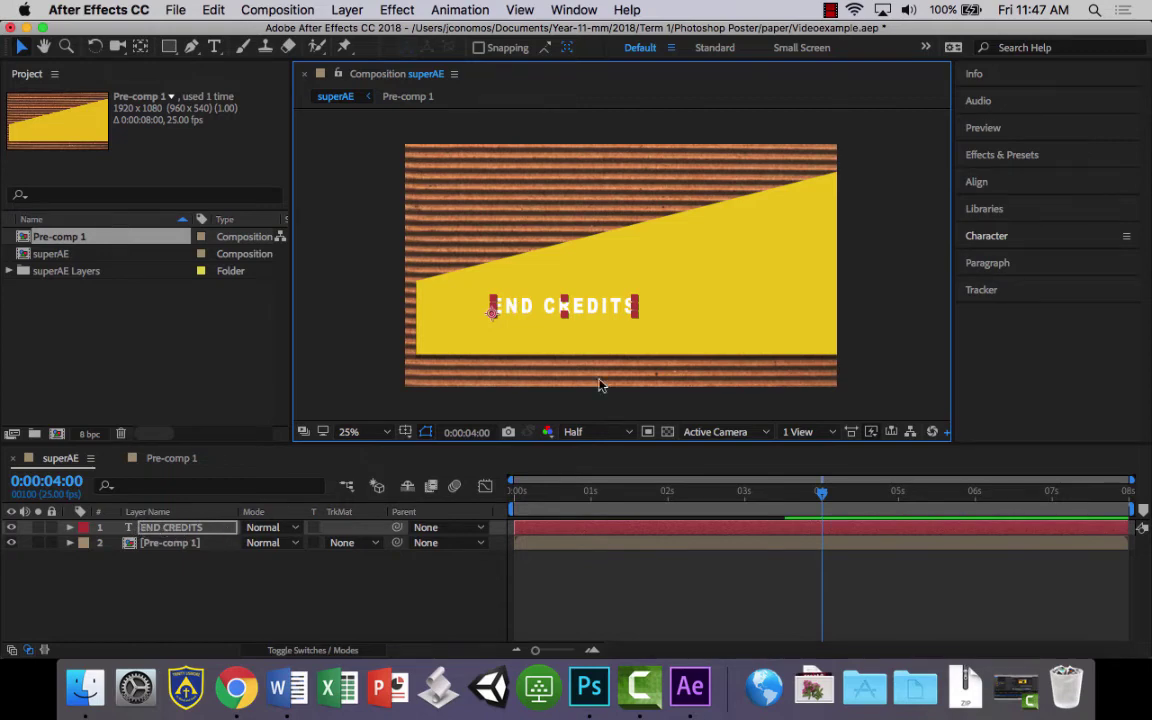
# Step: Drag Animation Presets > Text > Blurs > Blur By Word from Effects & Presets onto END CREDITS
pyautogui.click(1005, 155)
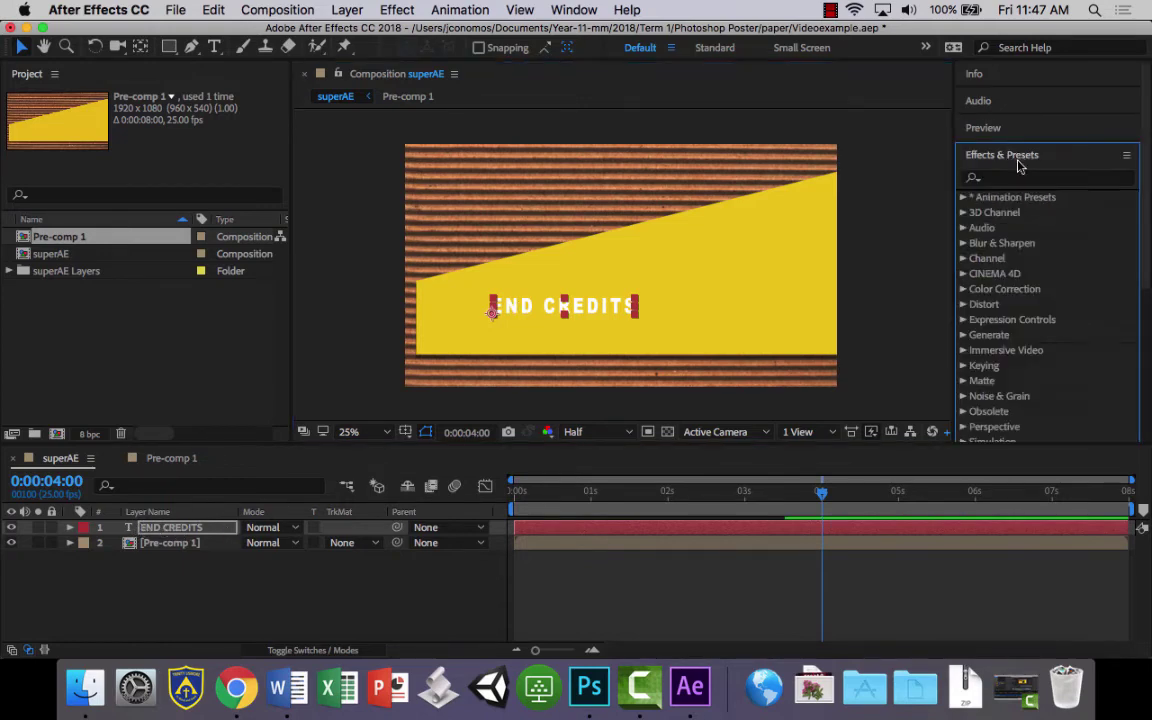
pyautogui.click(964, 198)
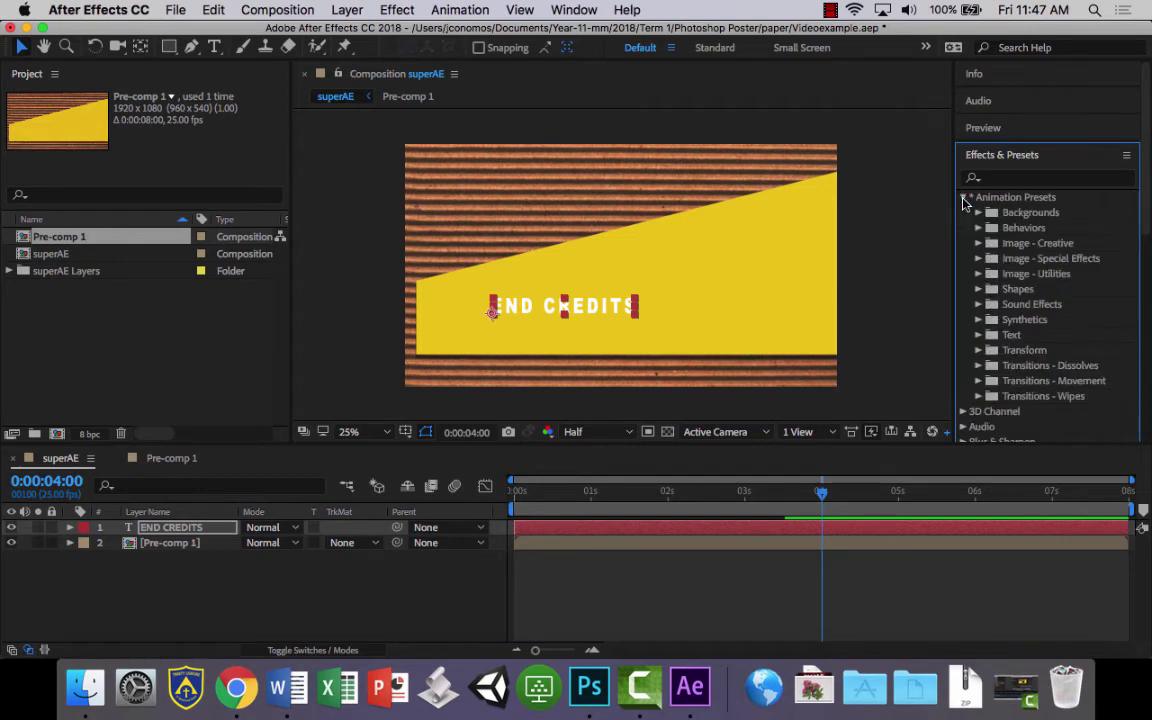
pyautogui.click(980, 335)
pyautogui.scroll(-5, 1057, 323)
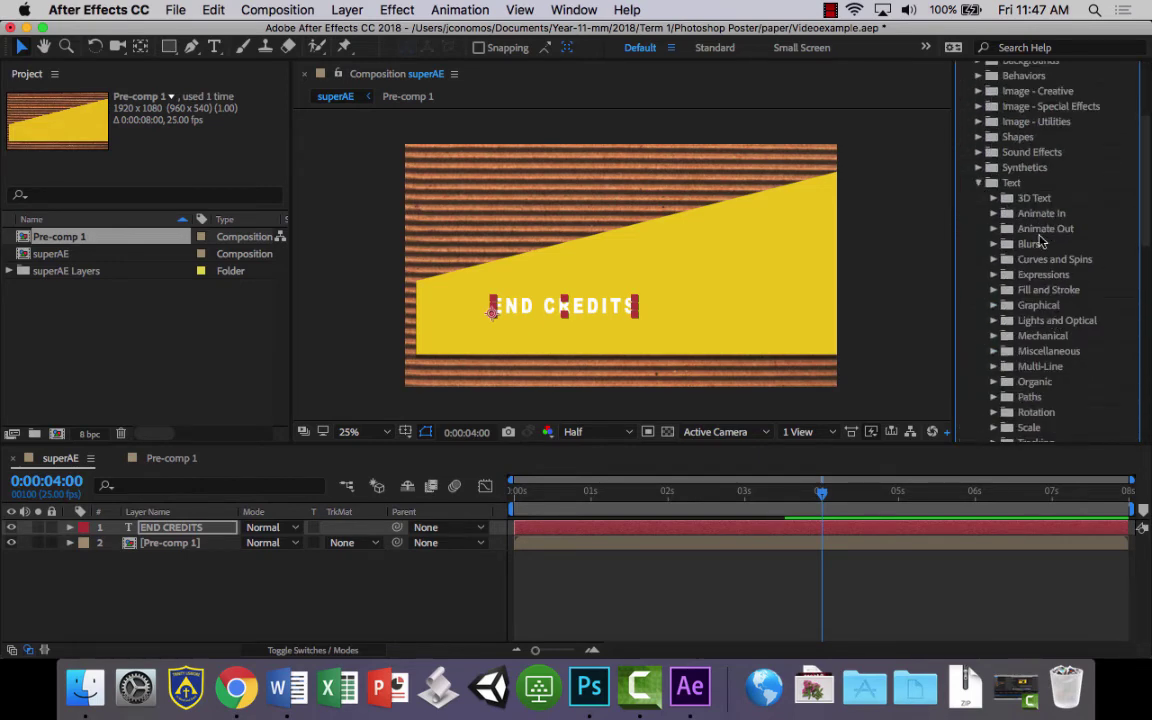
pyautogui.scroll(-3, 1035, 281)
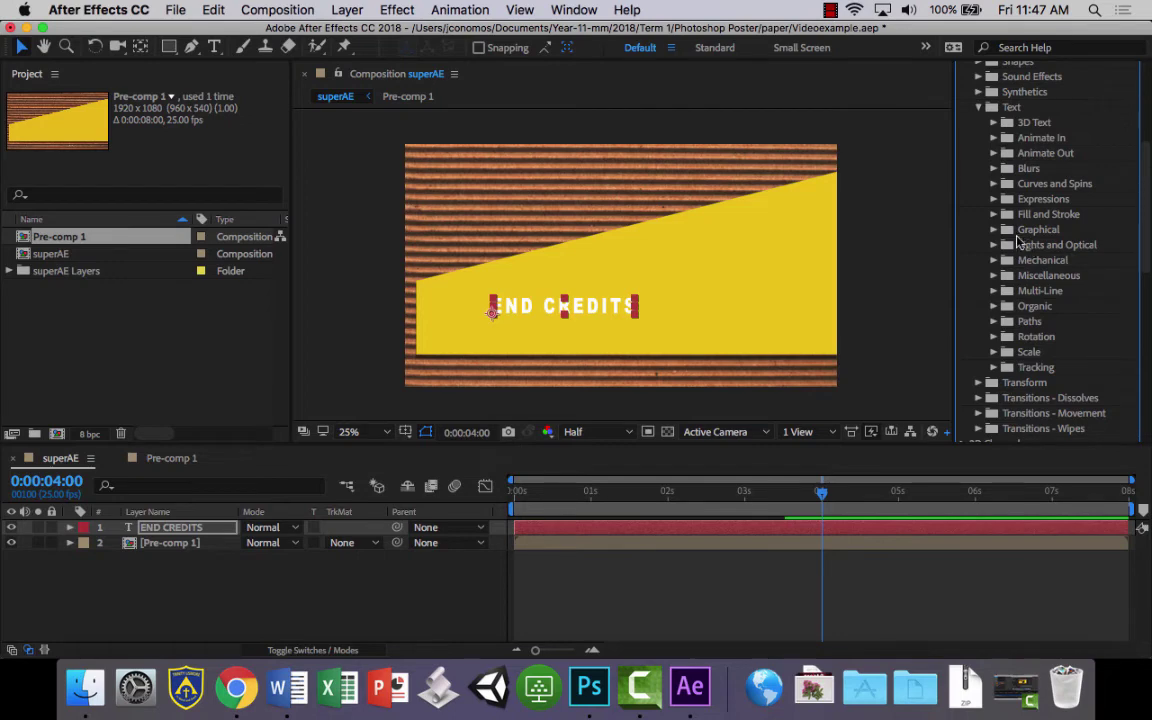
pyautogui.click(994, 169)
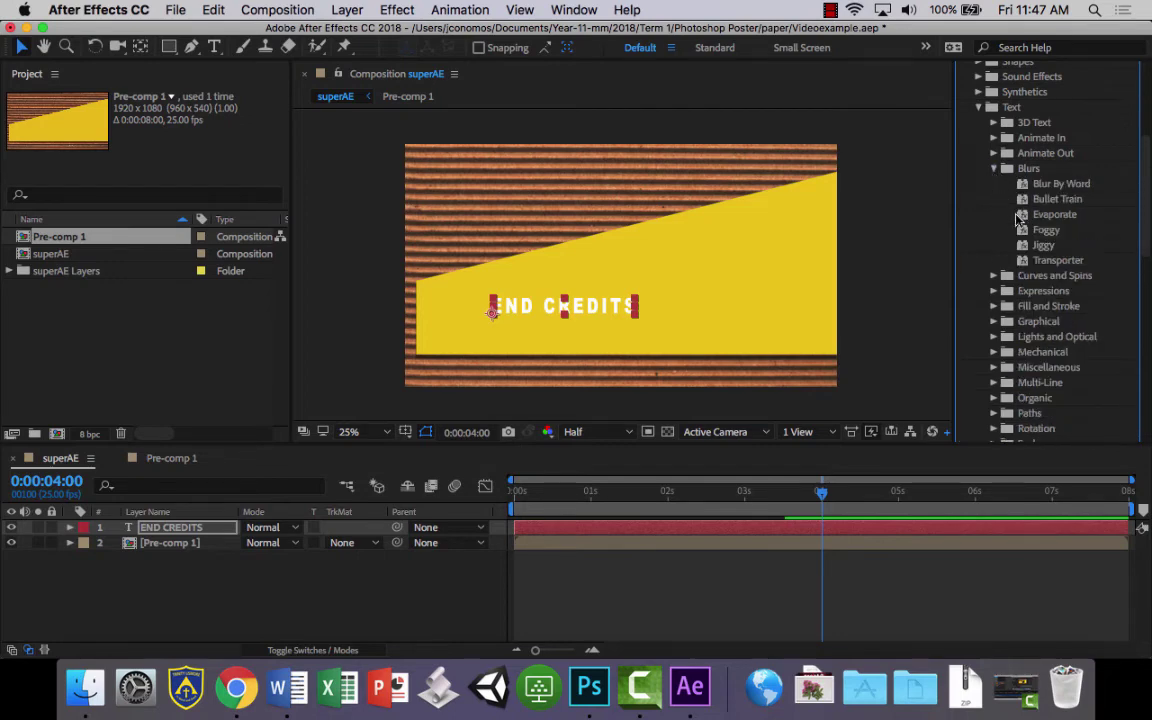
pyautogui.click(1088, 186)
pyautogui.moveTo(1086, 186); pyautogui.dragTo(586, 308)
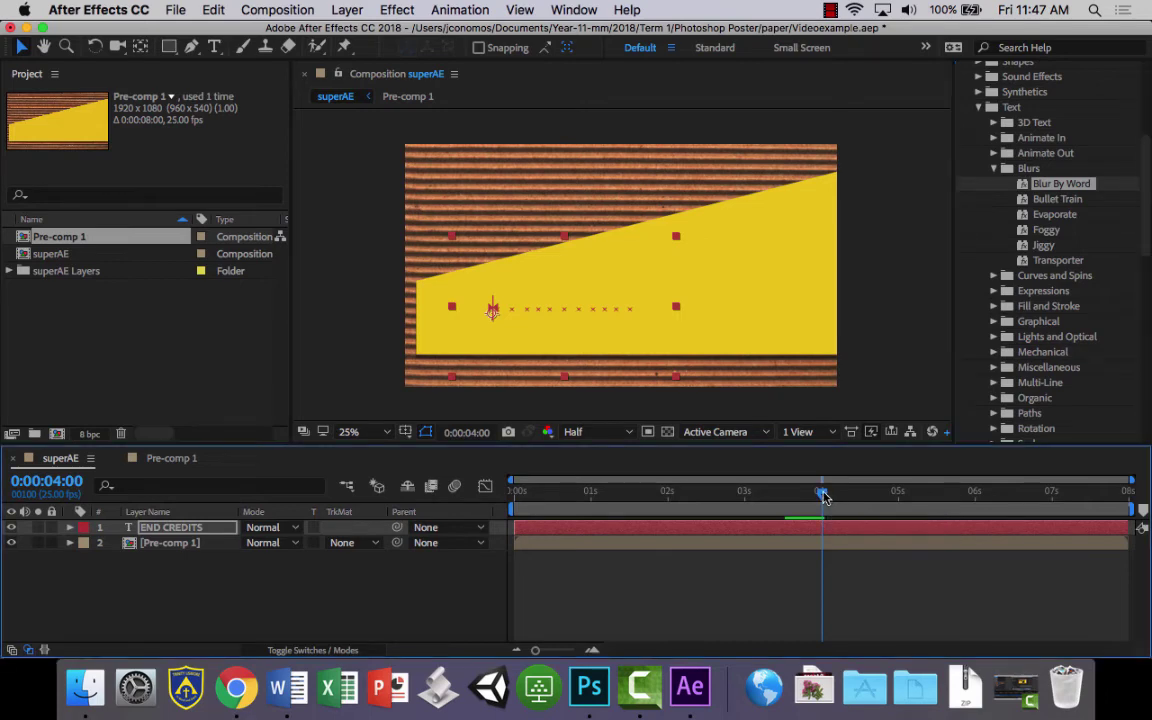
# Step: Move the current time to 0:00:03:12 and preview the blurred text animation
pyautogui.moveTo(822, 495); pyautogui.dragTo(785, 497)
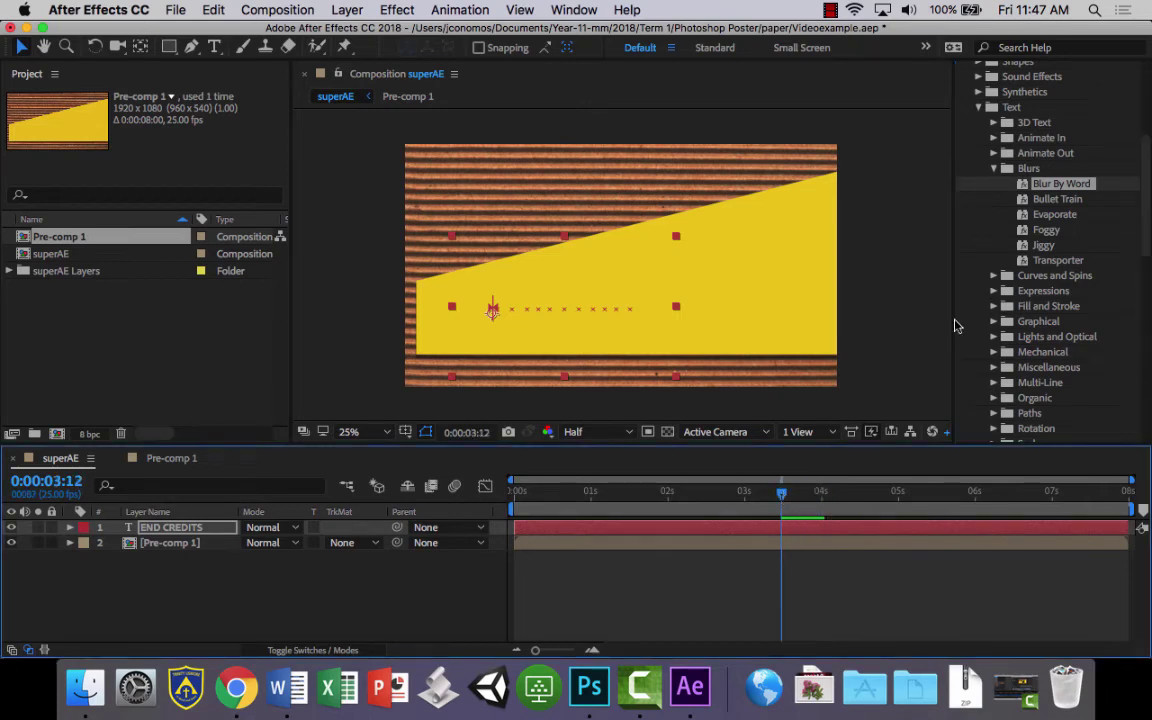
pyautogui.scroll(3, 1050, 178)
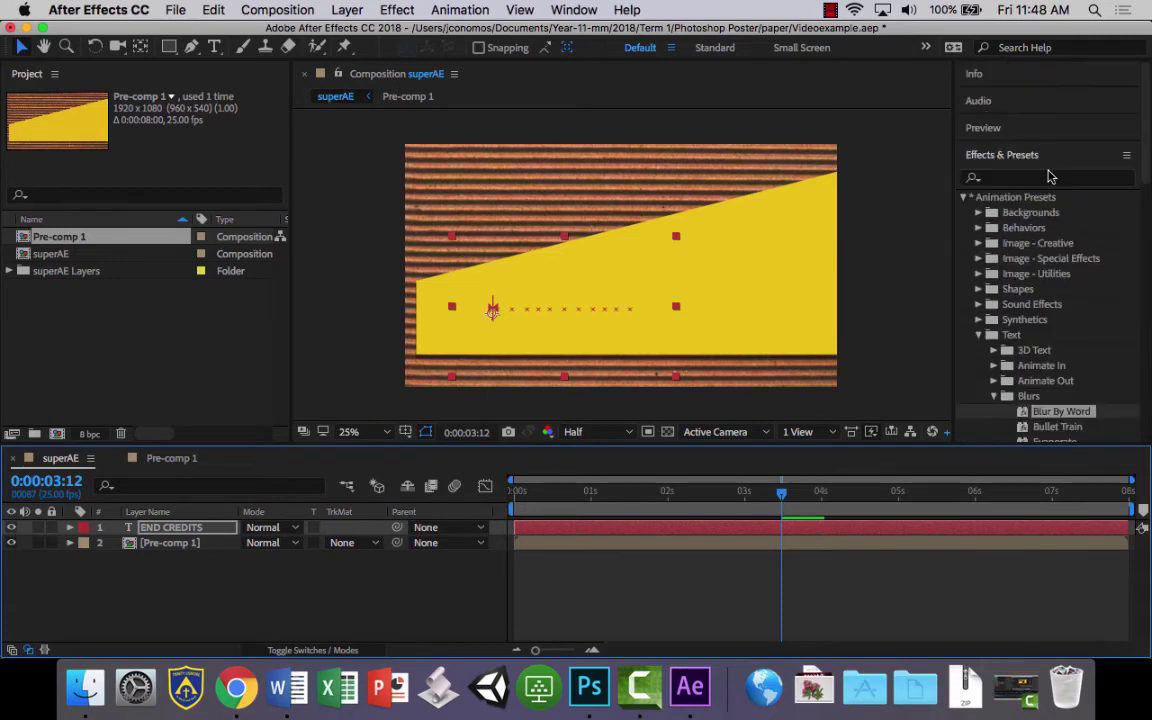
pyautogui.click(1045, 158)
pyautogui.click(985, 125)
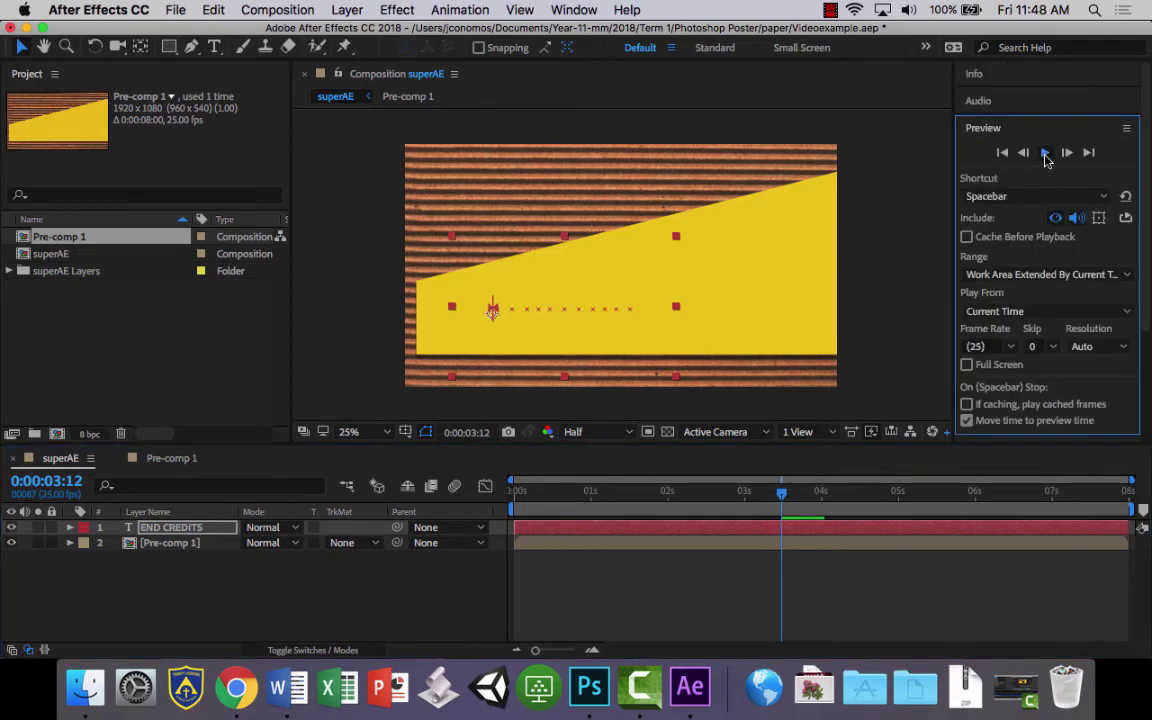
pyautogui.click(1045, 153)
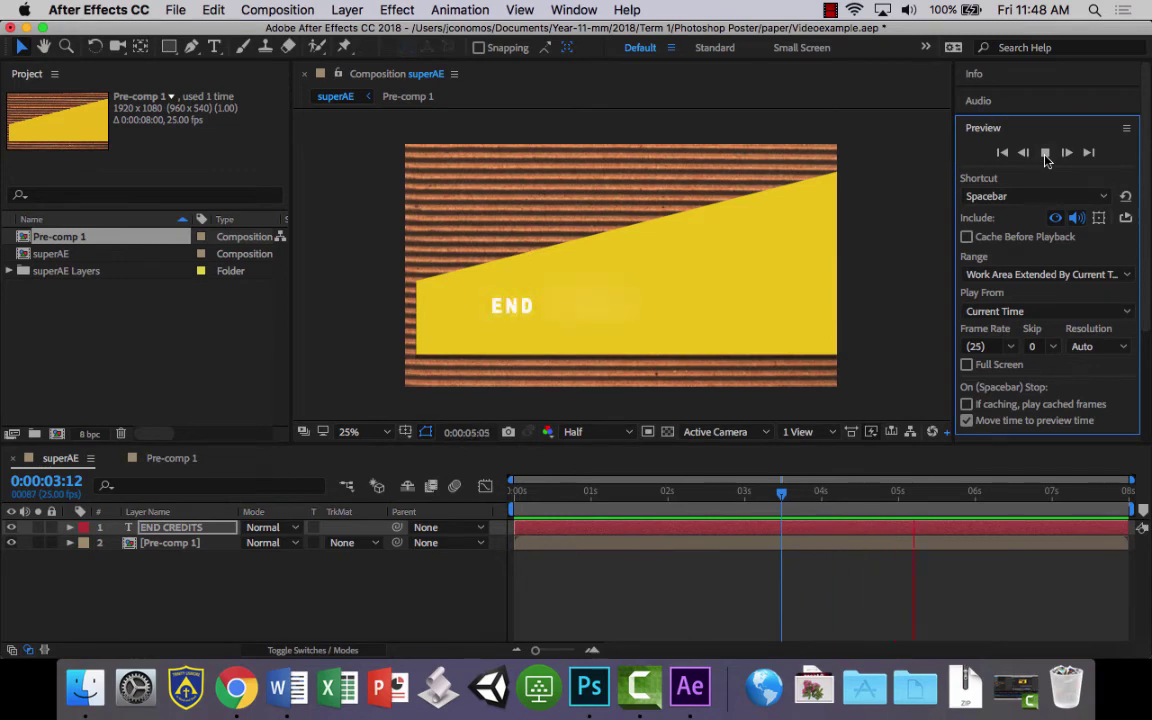
pyautogui.click(1045, 153)
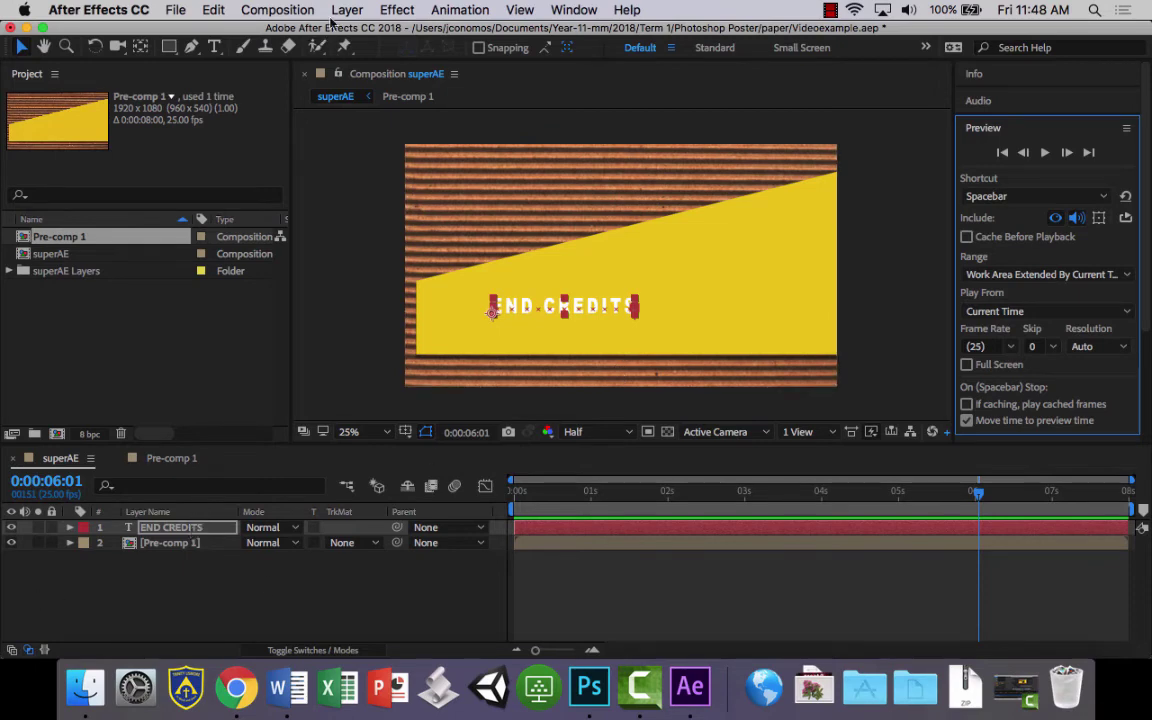
# Step: Exit END CREDITS text editing and collapse the Preview panel options
pyautogui.click(518, 362)
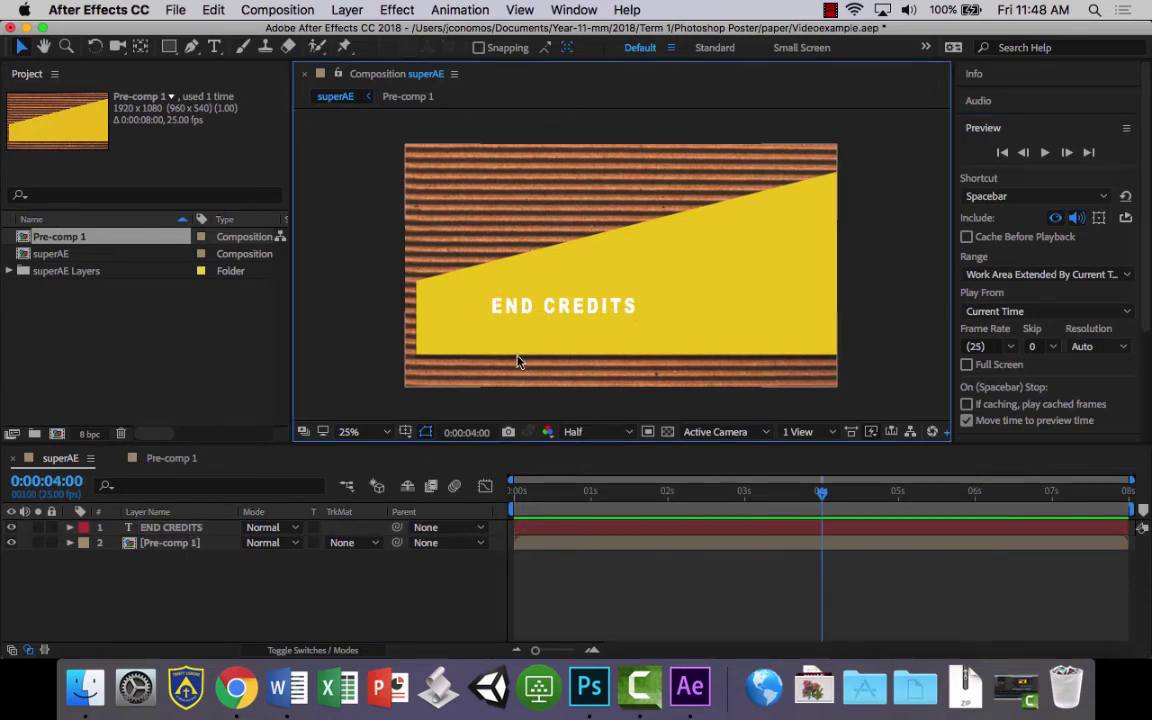
pyautogui.click(1002, 130)
pyautogui.click(1008, 156)
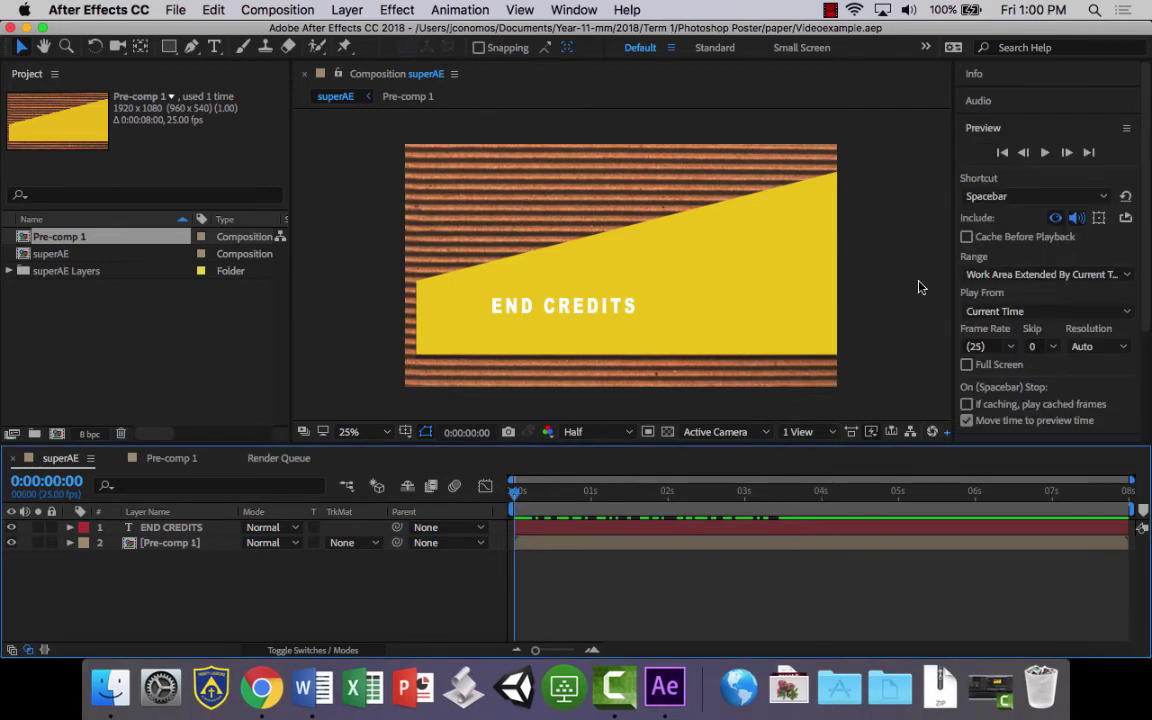
# Step: Drag the END CREDITS layer's in-point to about 0:00:03:12 and scrub to verify its appearance
pyautogui.click(534, 492)
pyautogui.moveTo(540, 497); pyautogui.dragTo(783, 503)
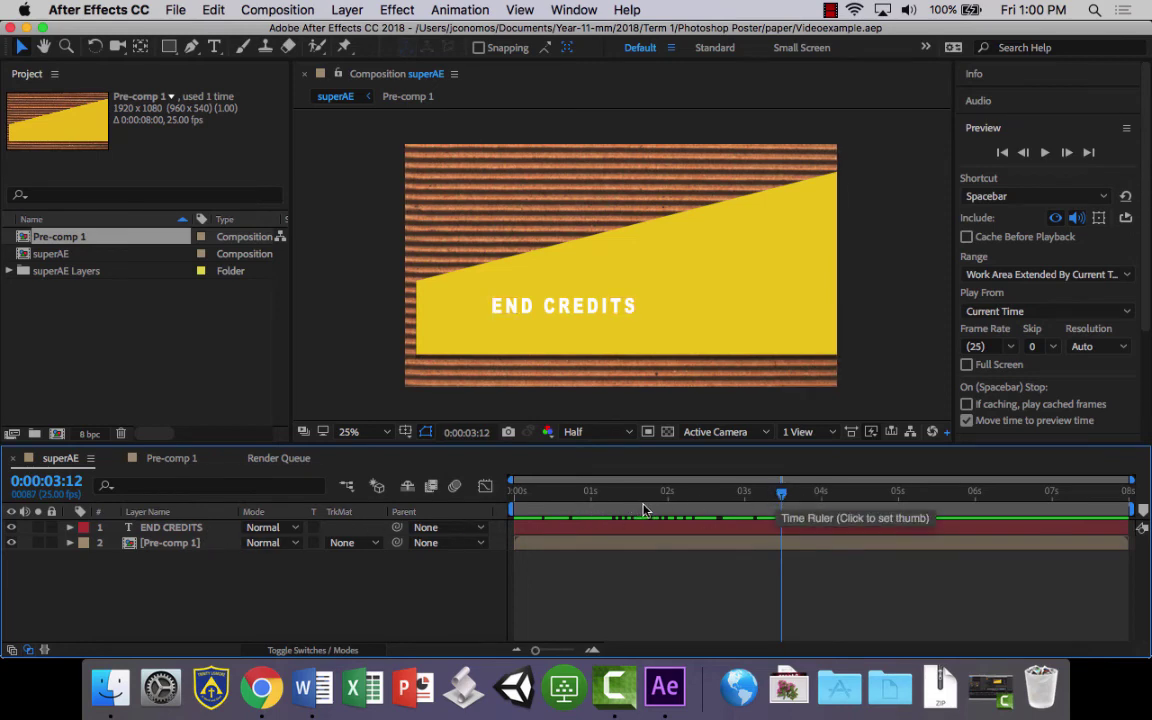
pyautogui.click(200, 528)
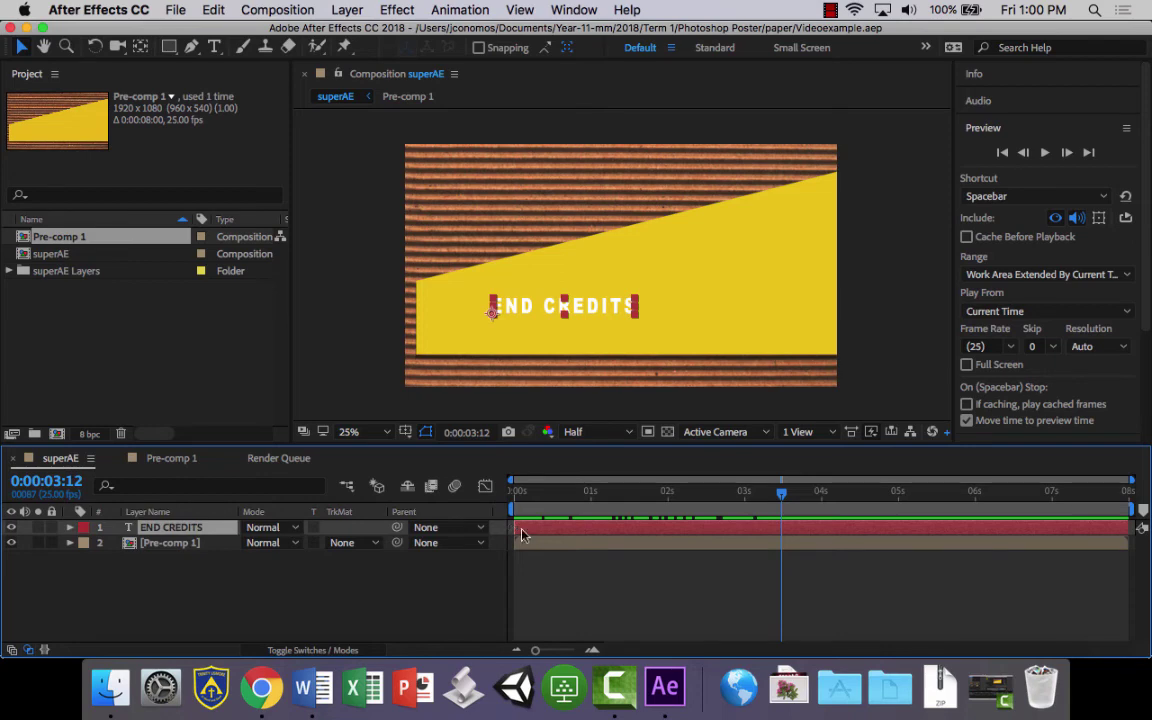
pyautogui.moveTo(514, 530); pyautogui.dragTo(783, 541)
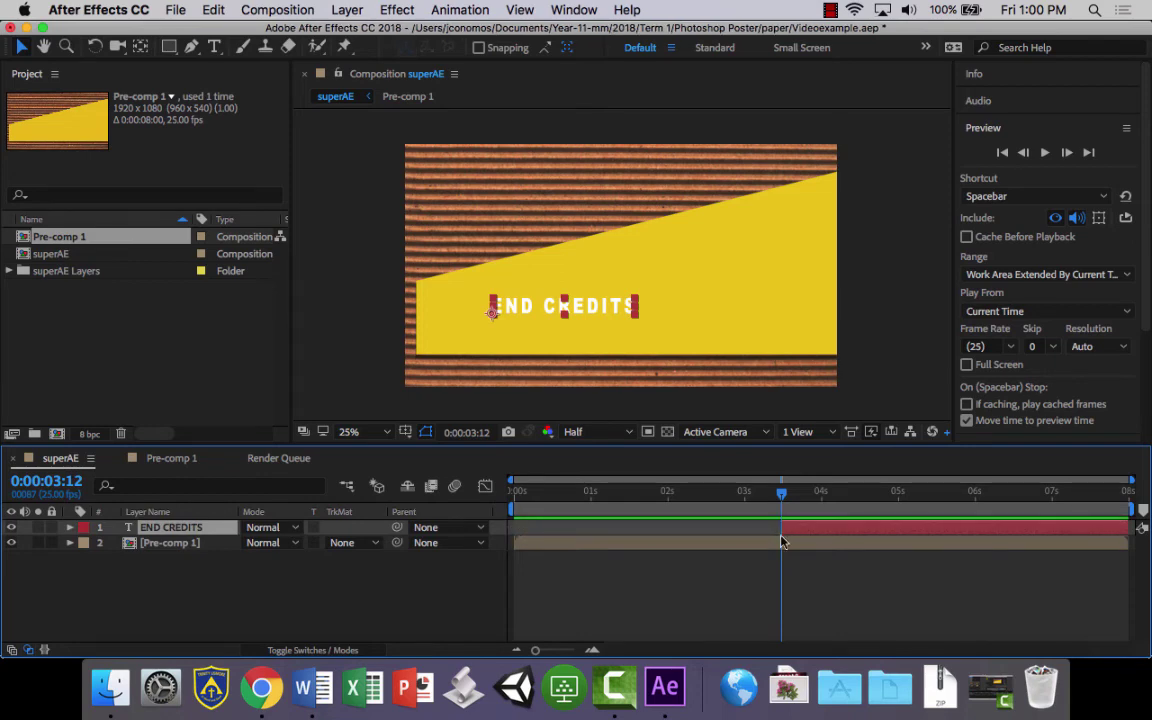
pyautogui.click(984, 128)
pyautogui.moveTo(781, 496)
pyautogui.mouseDown()
pyautogui.moveTo(815, 494)
pyautogui.moveTo(730, 494)
pyautogui.moveTo(784, 493)
pyautogui.mouseUp()
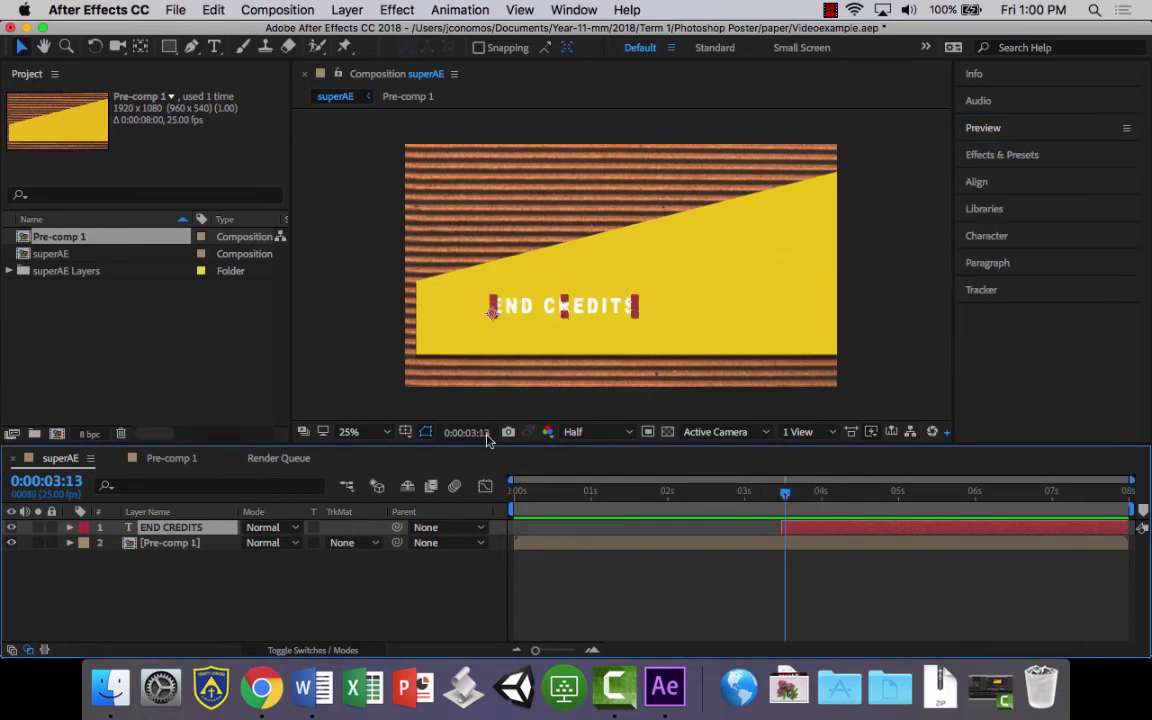
# Step: Apply Blur By Word to END CREDITS and preview it appearing after about 3 seconds
pyautogui.click(1012, 157)
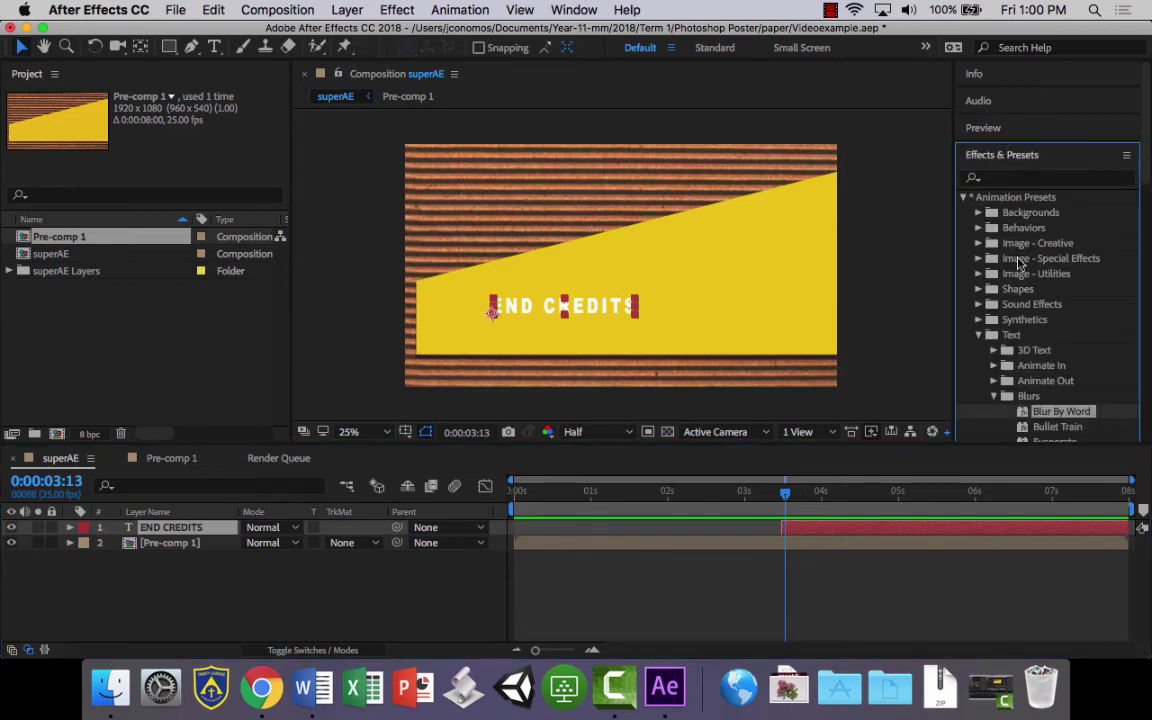
pyautogui.moveTo(1062, 413); pyautogui.dragTo(872, 527)
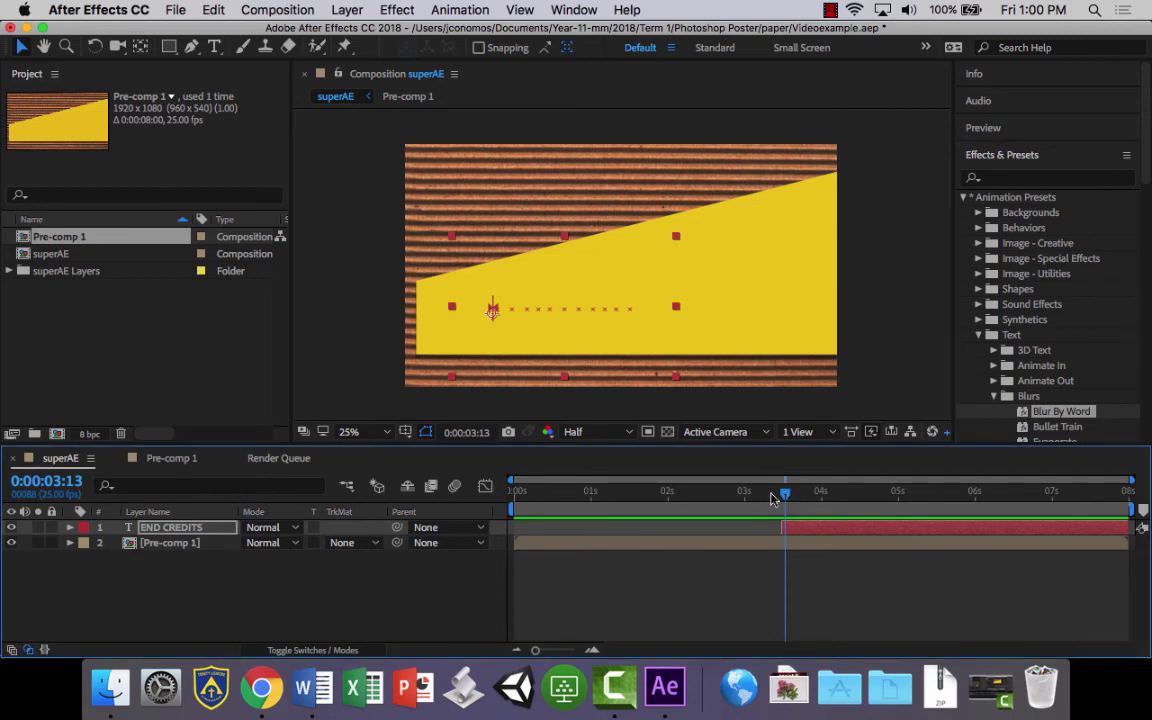
pyautogui.click(732, 491)
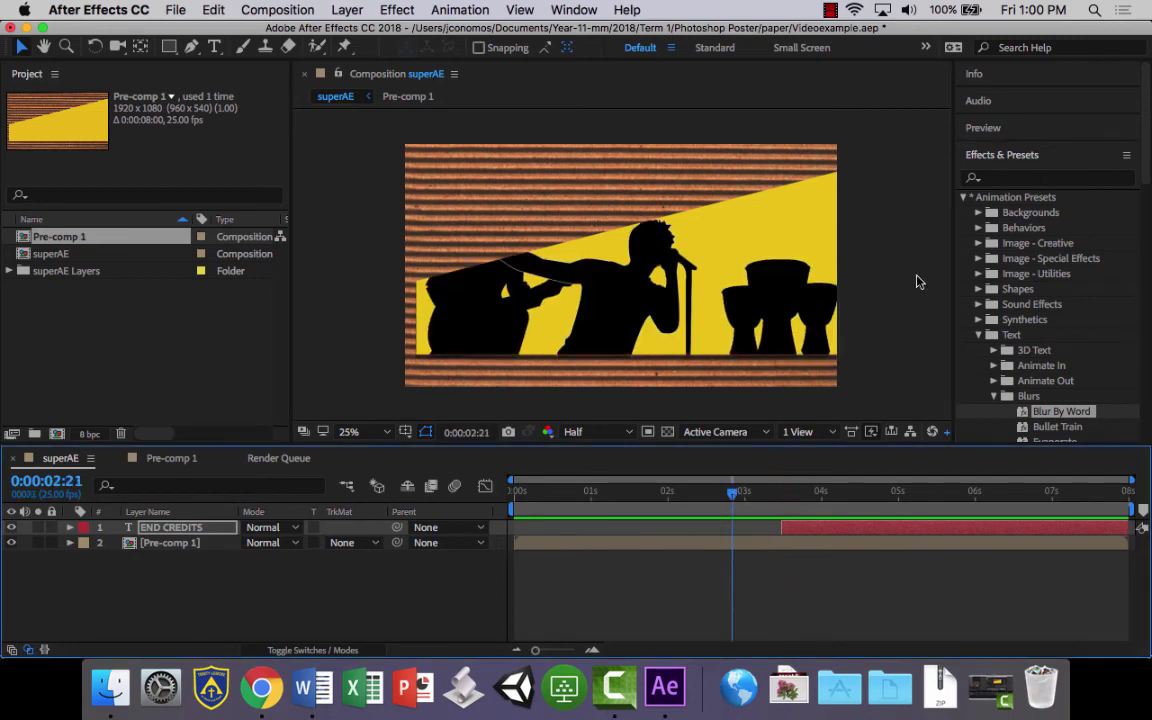
pyautogui.click(1000, 155)
pyautogui.click(995, 129)
pyautogui.click(1044, 153)
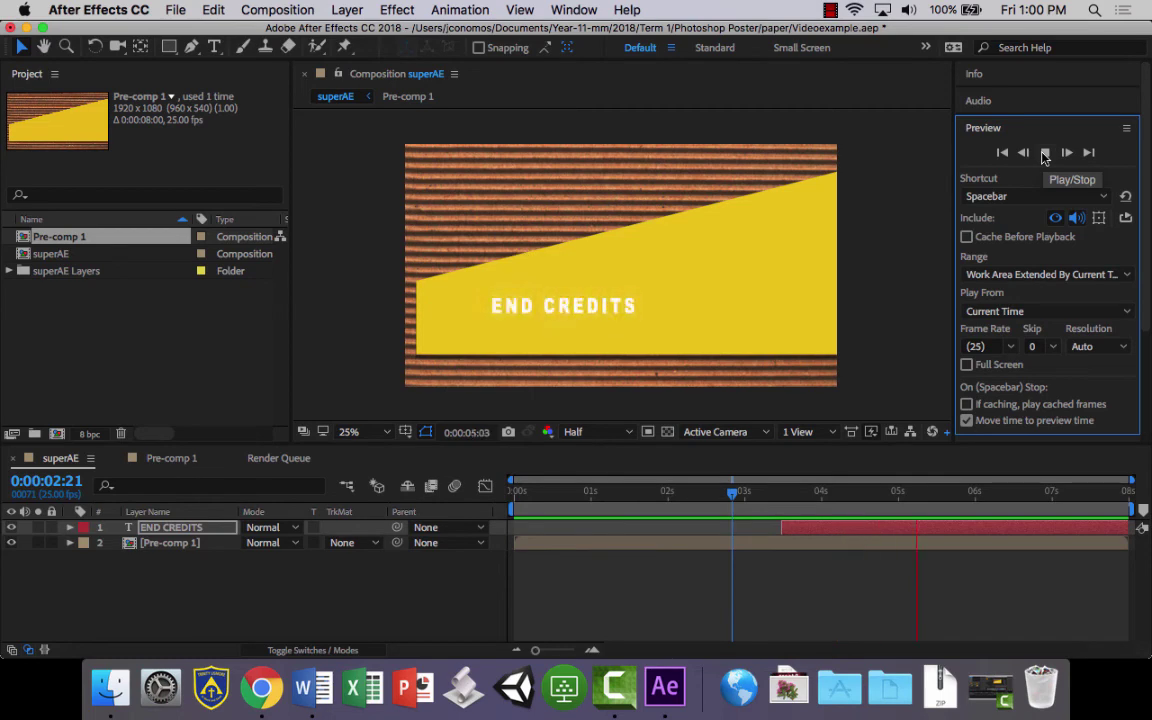
pyautogui.click(1044, 153)
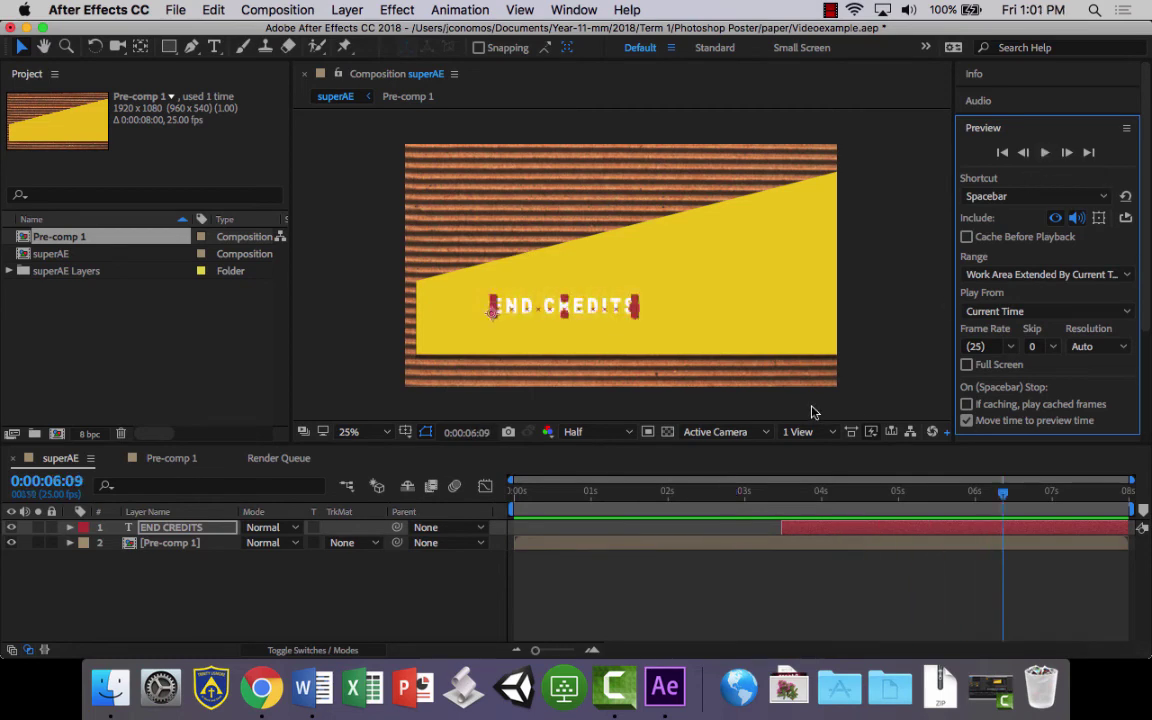
# Step: Add superAE to the Render Queue and delete the old finished render item
pyautogui.click(175, 9)
pyautogui.moveTo(330, 276)
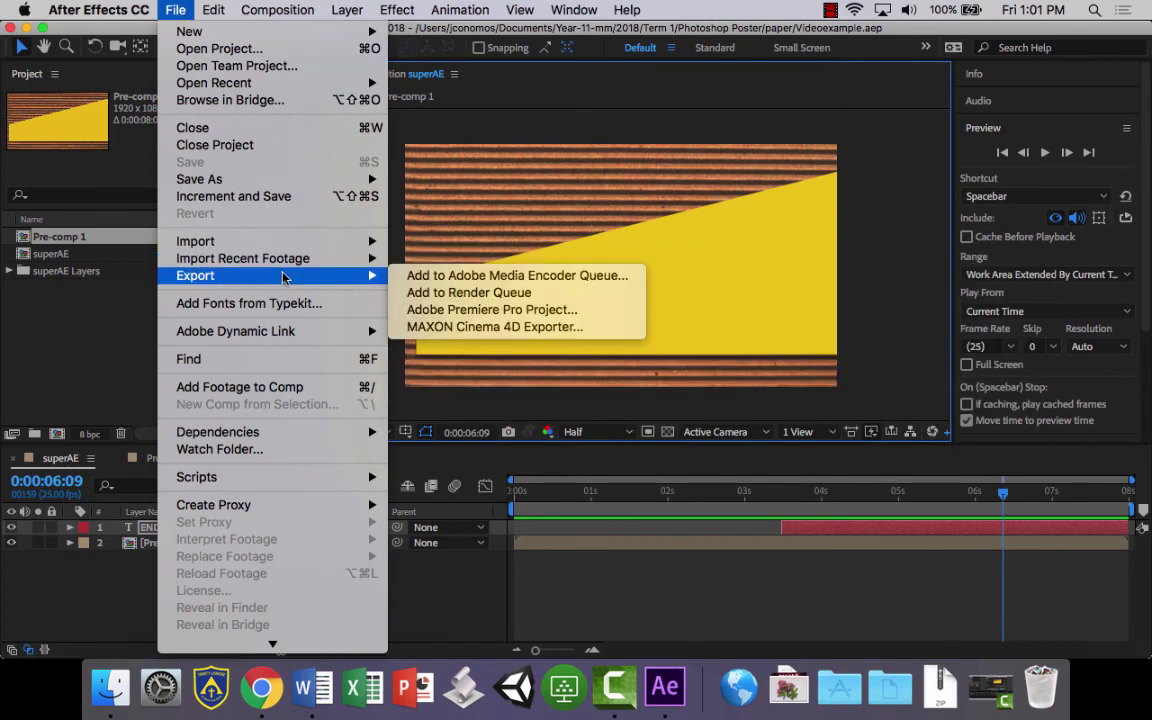
pyautogui.click(497, 293)
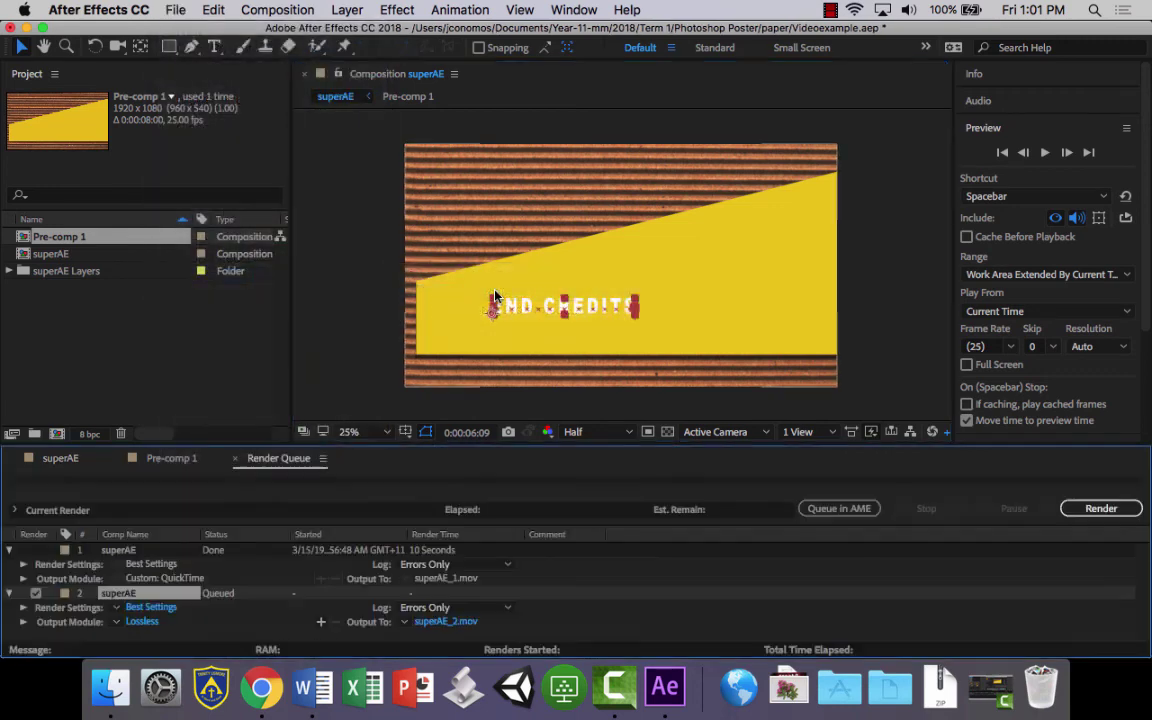
pyautogui.click(153, 549)
pyautogui.press('Delete')
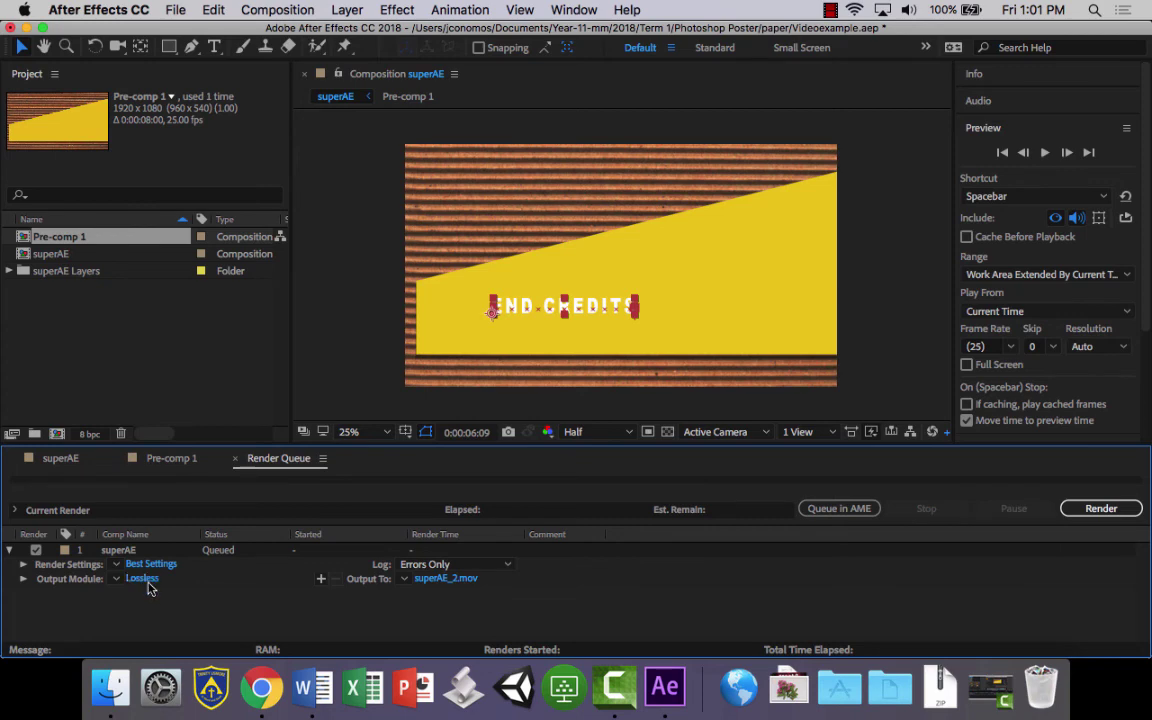
# Step: Set the output module to QuickTime with the DV25 PAL video codec
pyautogui.click(143, 579)
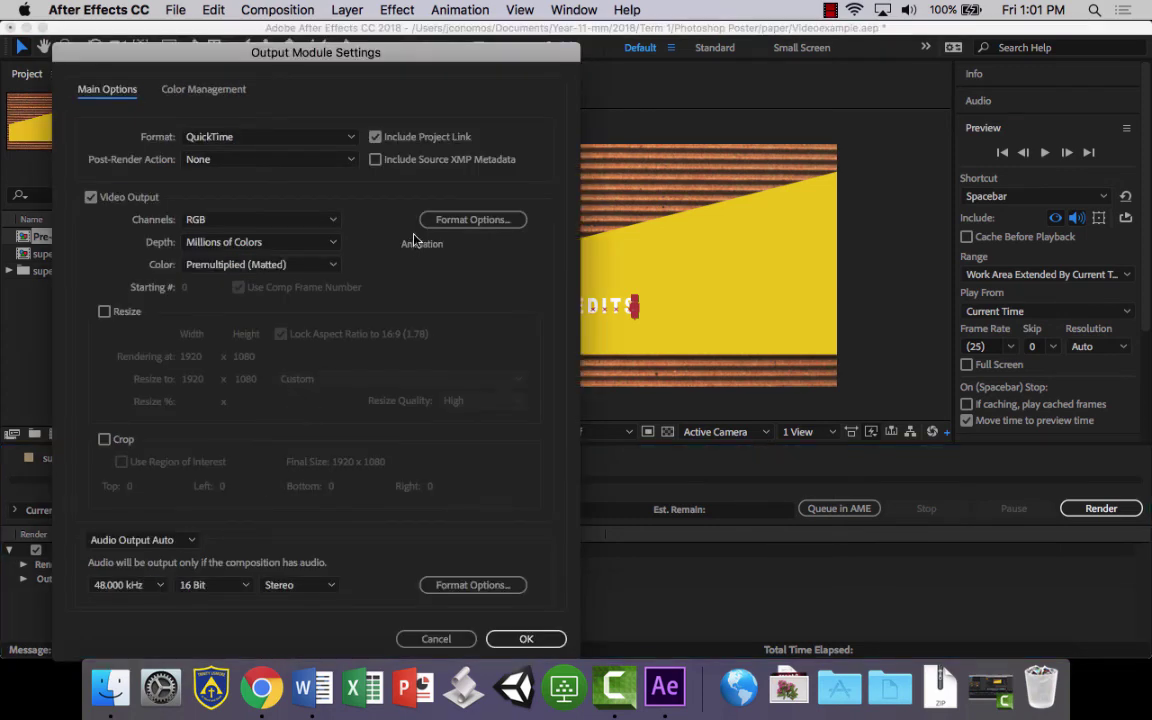
pyautogui.click(462, 220)
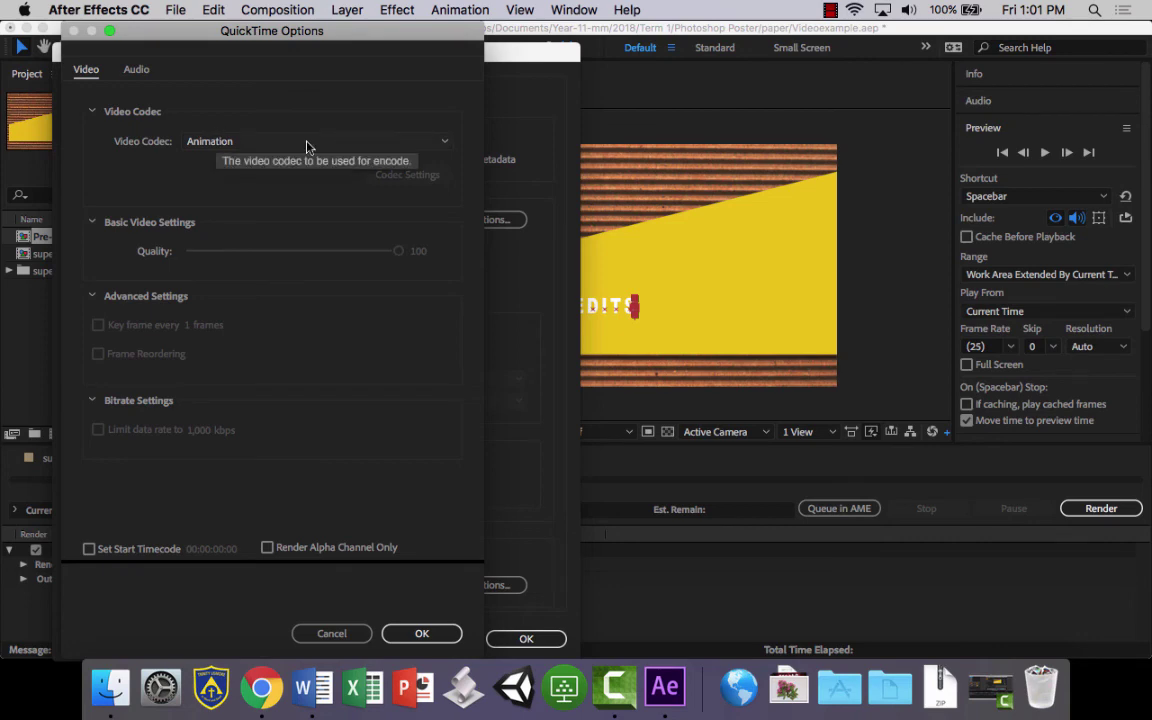
pyautogui.click(352, 623)
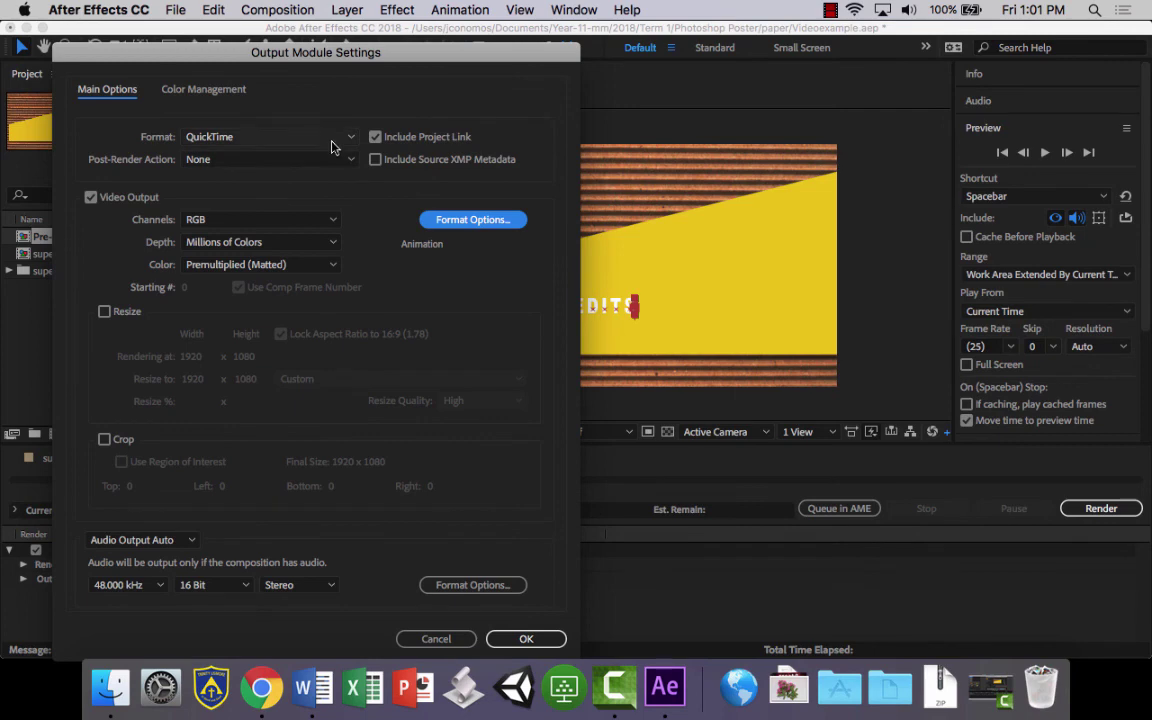
pyautogui.click(473, 219)
pyautogui.click(430, 141)
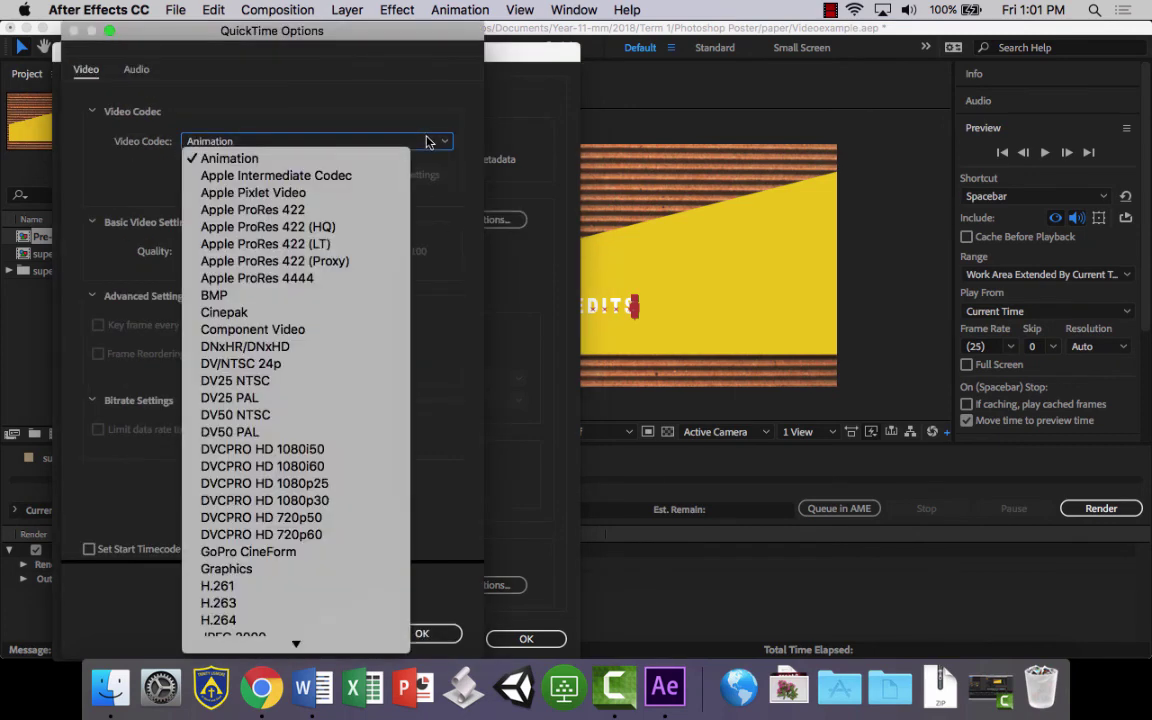
pyautogui.click(304, 399)
pyautogui.click(420, 636)
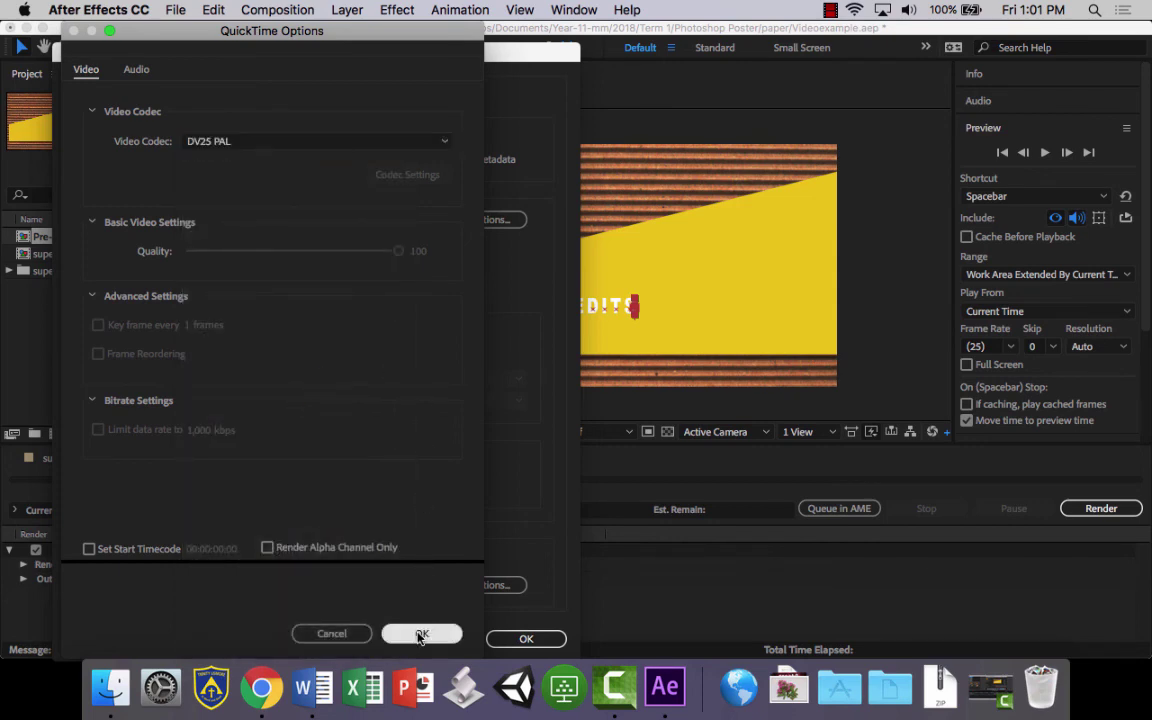
pyautogui.click(524, 638)
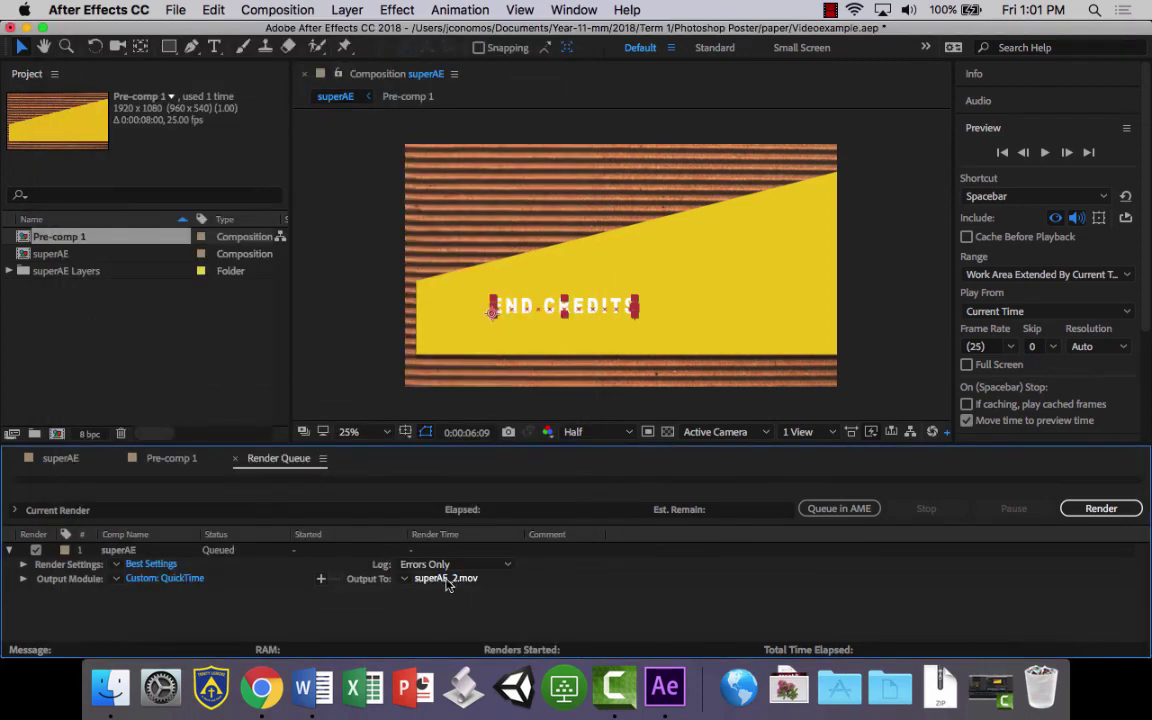
# Step: Save the output as superAE_2.mov in Documents and render superAE
pyautogui.click(446, 579)
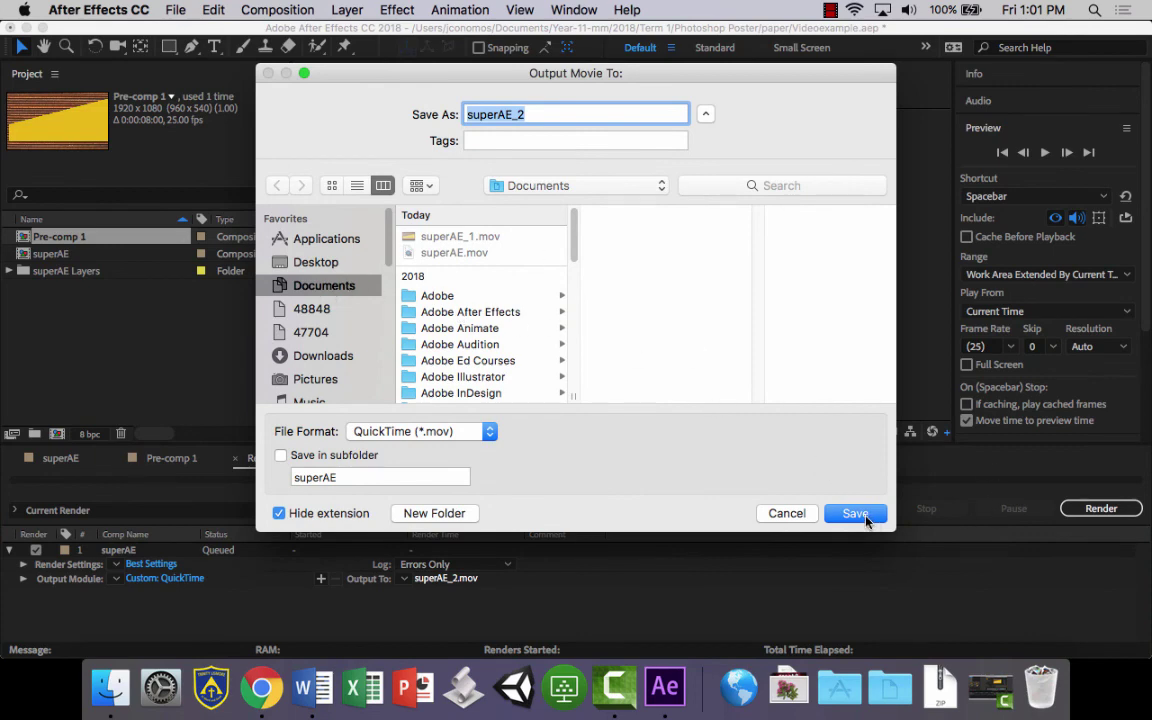
pyautogui.click(856, 514)
pyautogui.click(1101, 508)
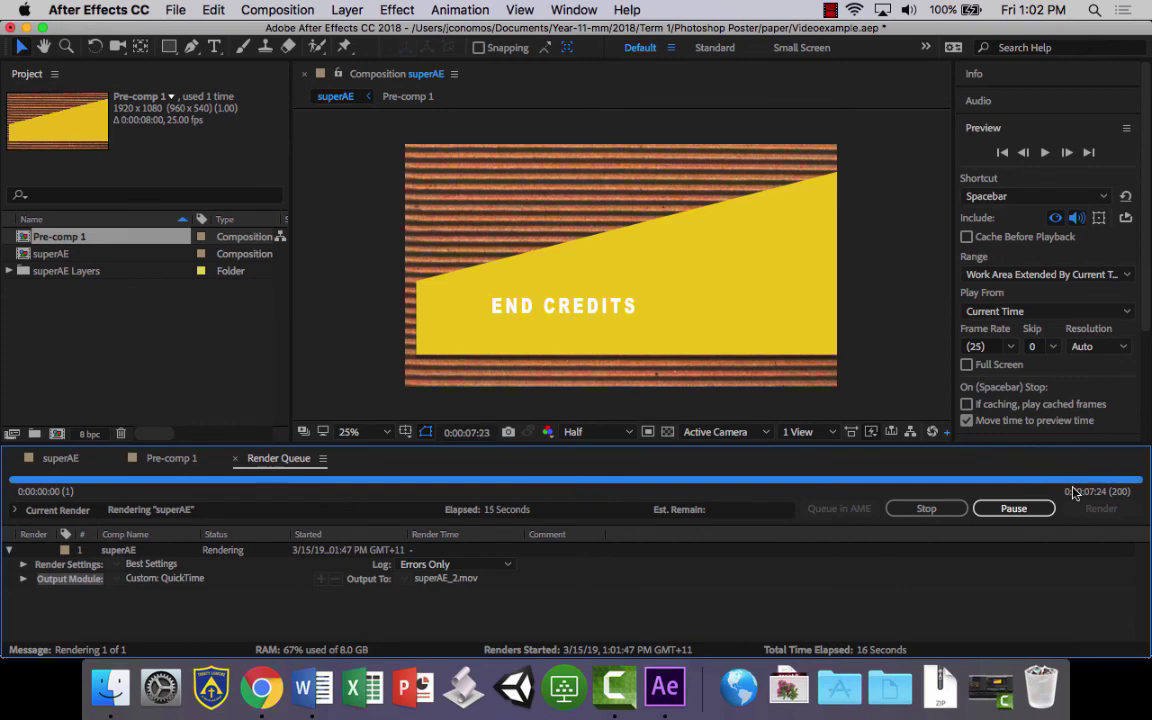
# Step: Open superAE_2.mov from the Documents folder in QuickTime Player
pyautogui.click(110, 687)
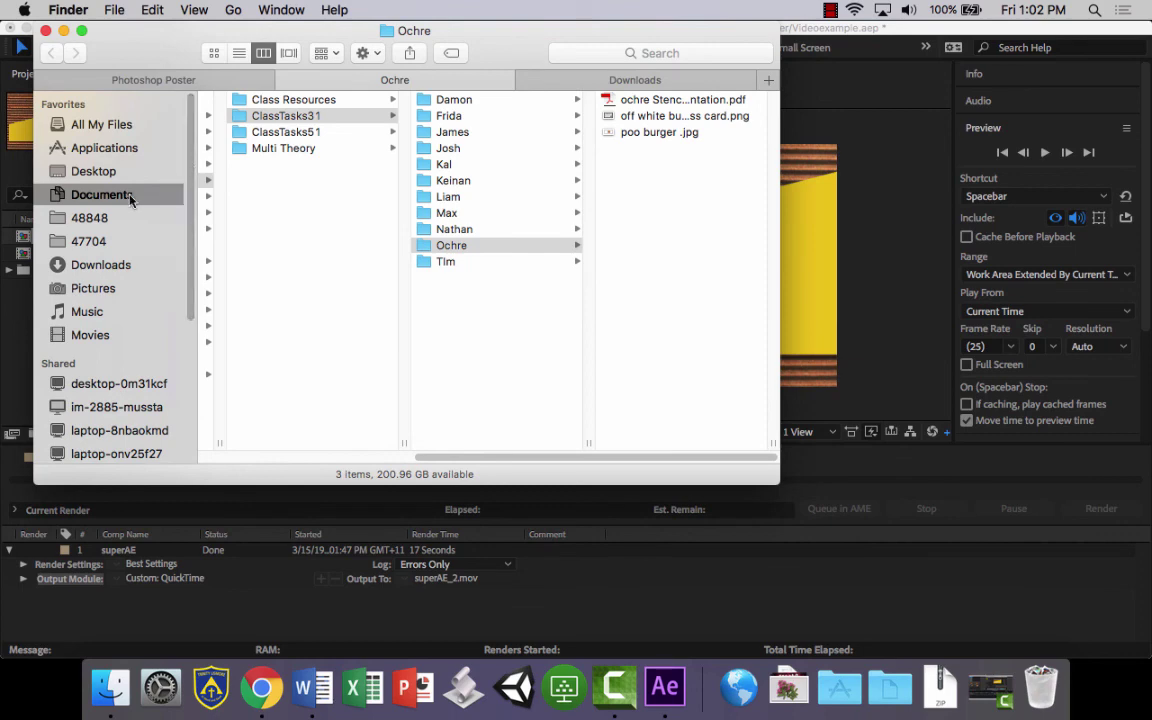
pyautogui.click(160, 194)
pyautogui.scroll(-5, 294, 247)
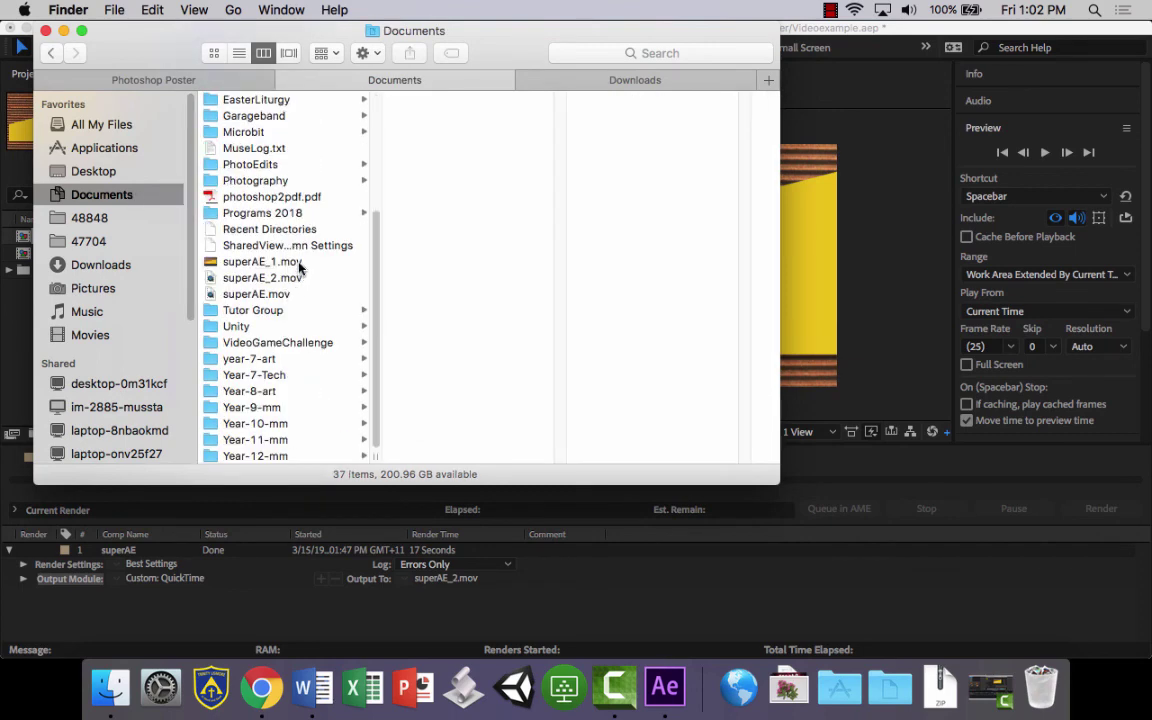
pyautogui.click(300, 277)
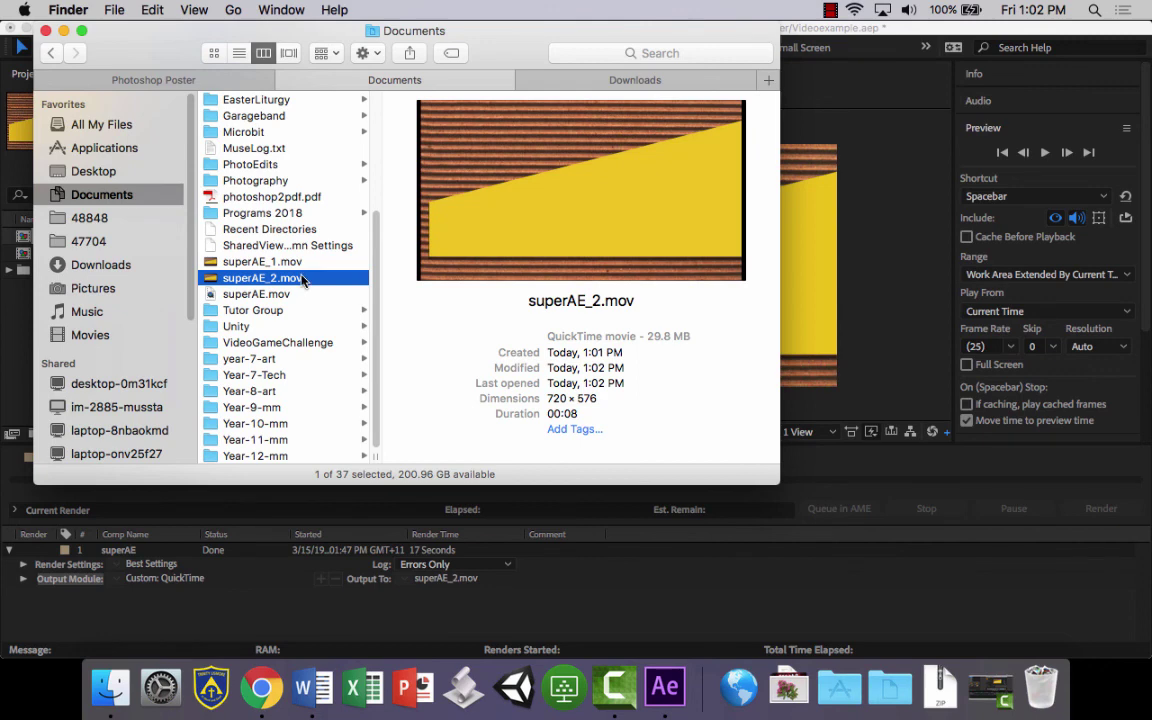
pyautogui.doubleClick(300, 278)
# Step: Play the 8-second superAE_2.mov in QuickTime Player from the silhouettes to the END CREDITS title
pyautogui.click(508, 538)
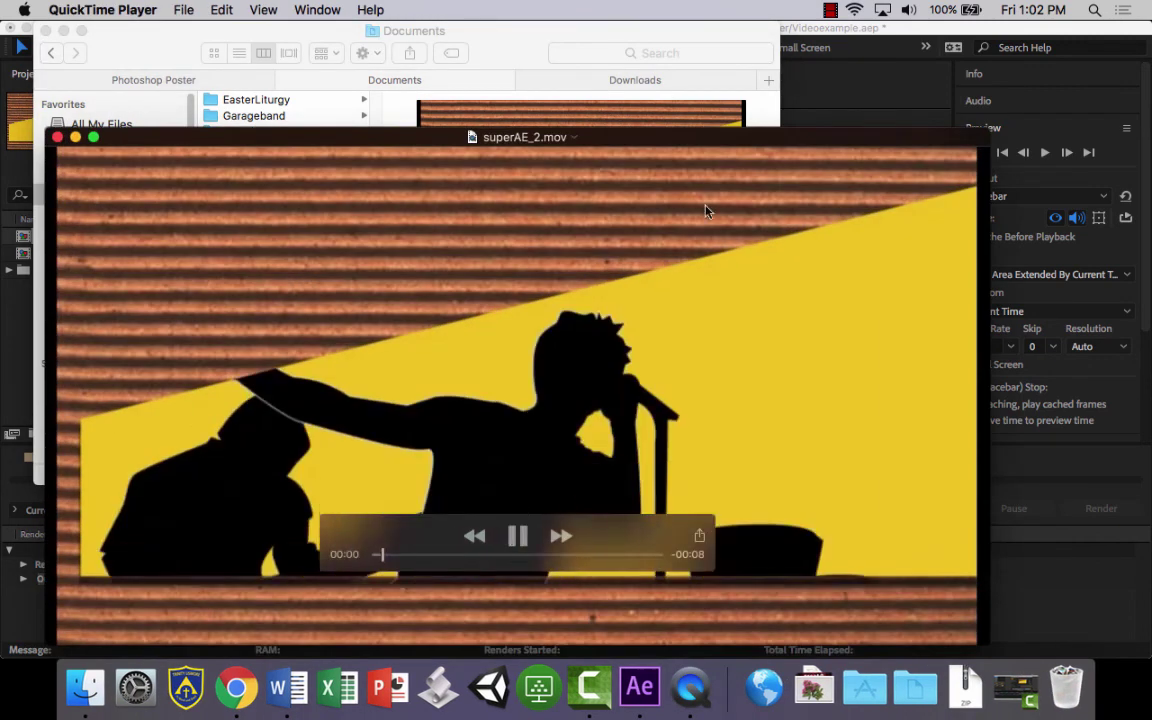